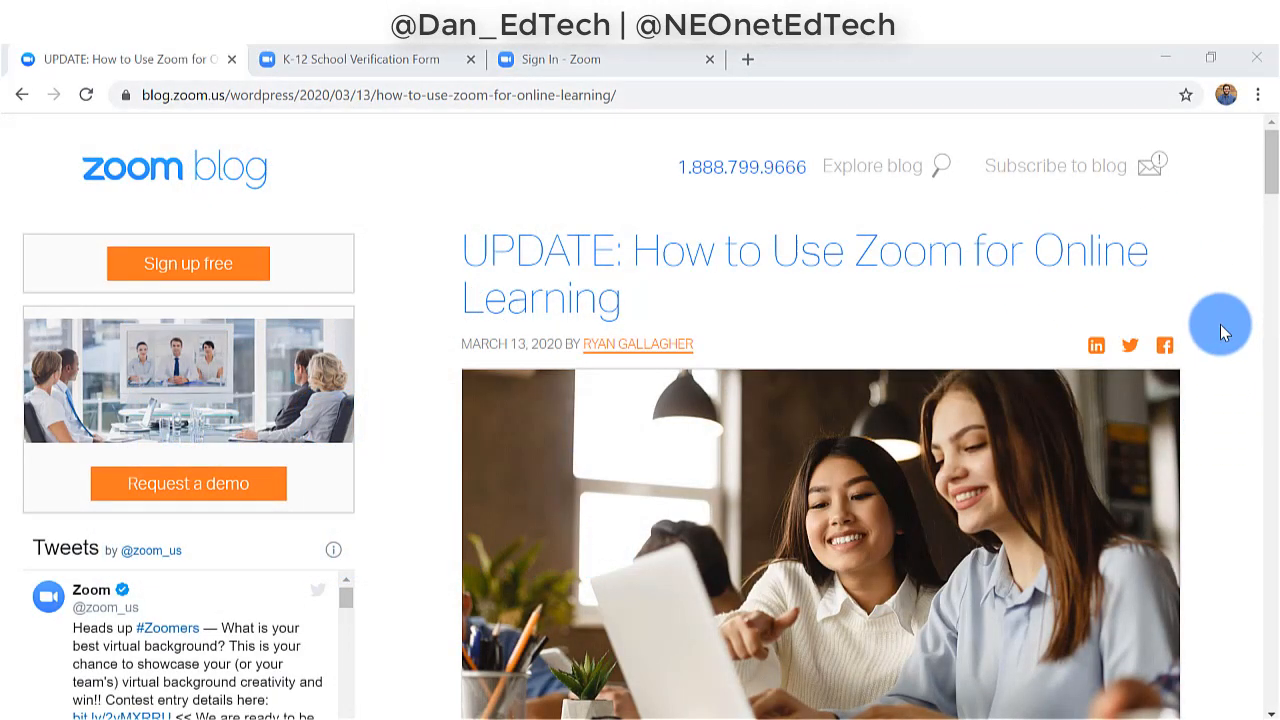
Read the Zoom blog post's updates on lifting the 40-minute meeting limit and on other online resources for K-12 schools
scroll(1199, 360, "down", 5)
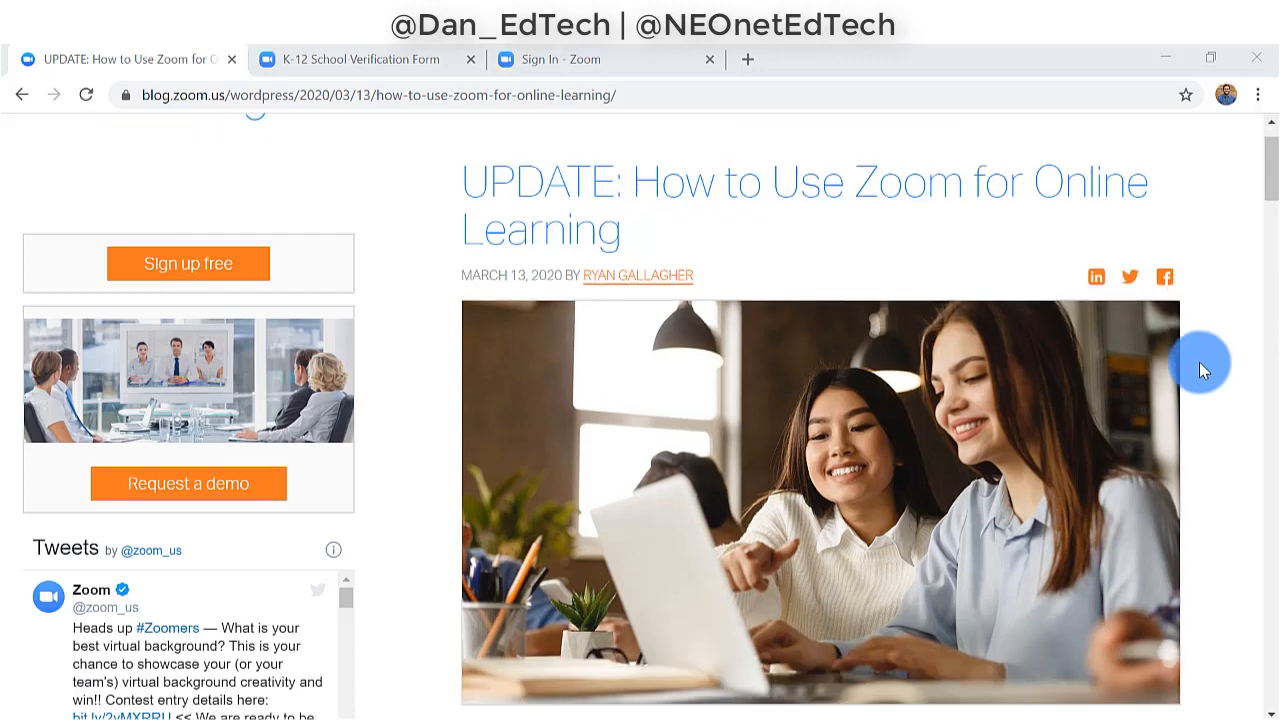
scroll(1203, 372, "down", 2)
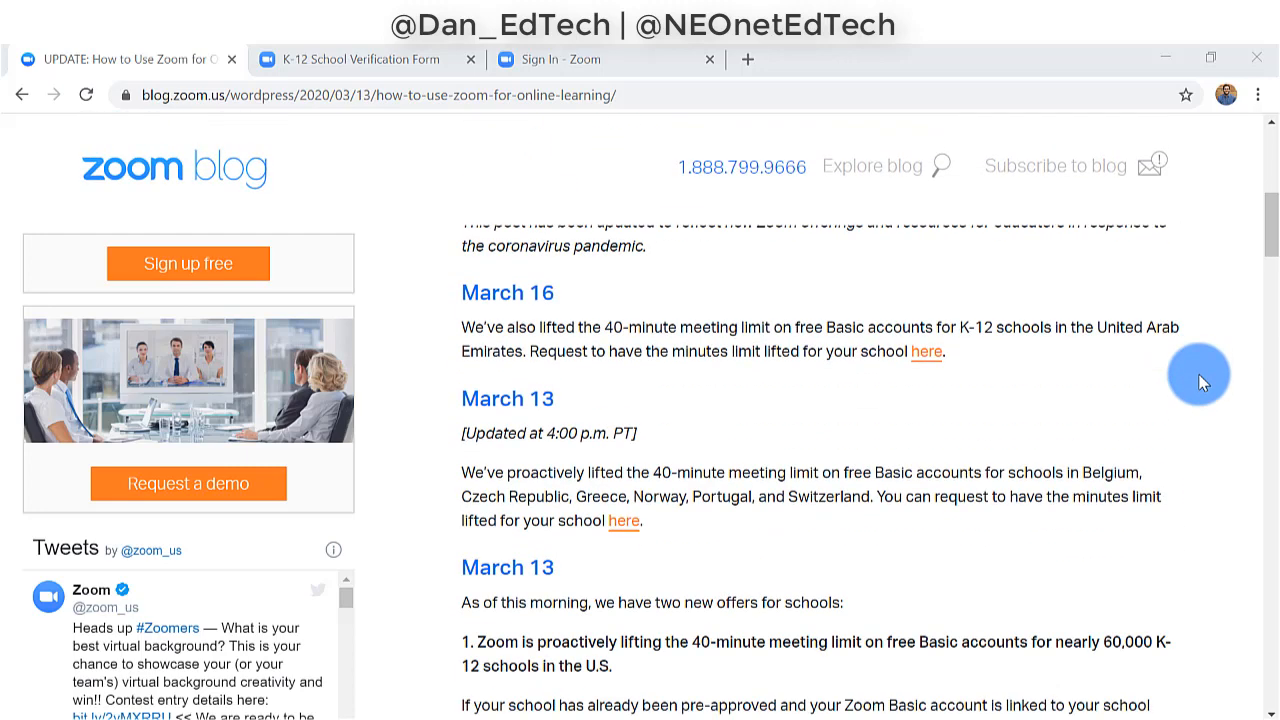
scroll(1068, 377, "down", 3)
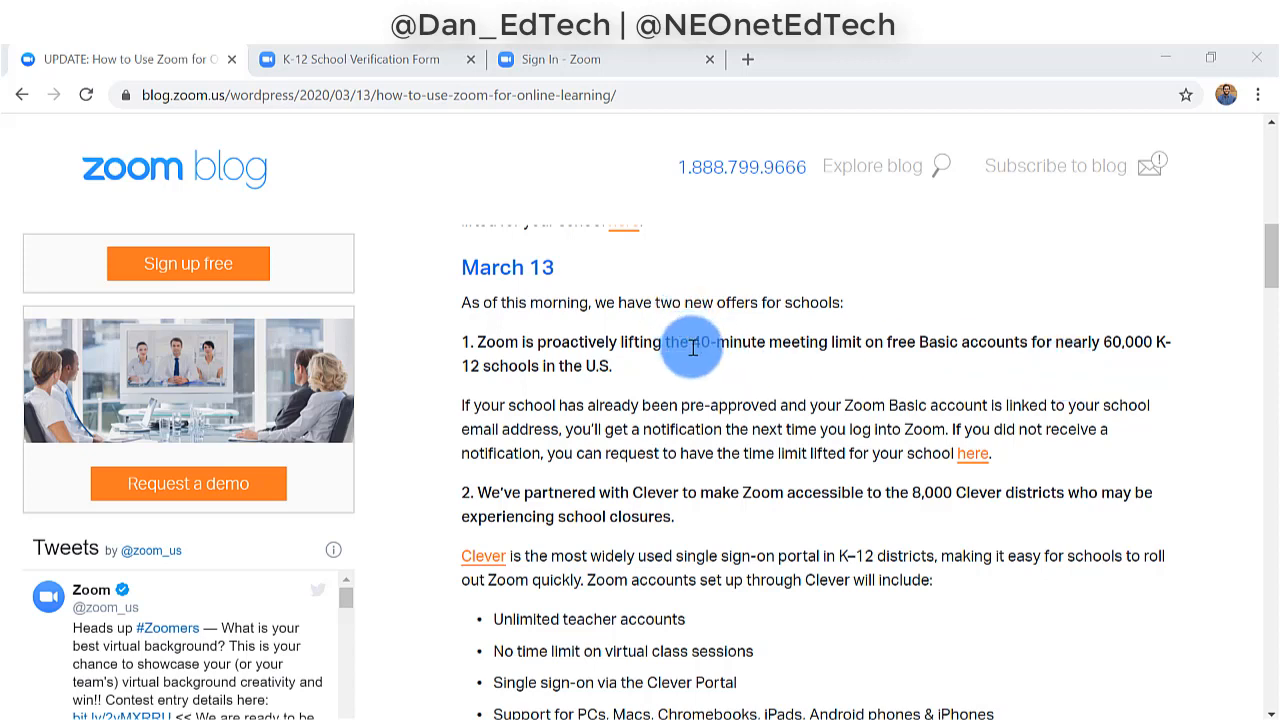
left_click_drag(691, 342, 838, 372)
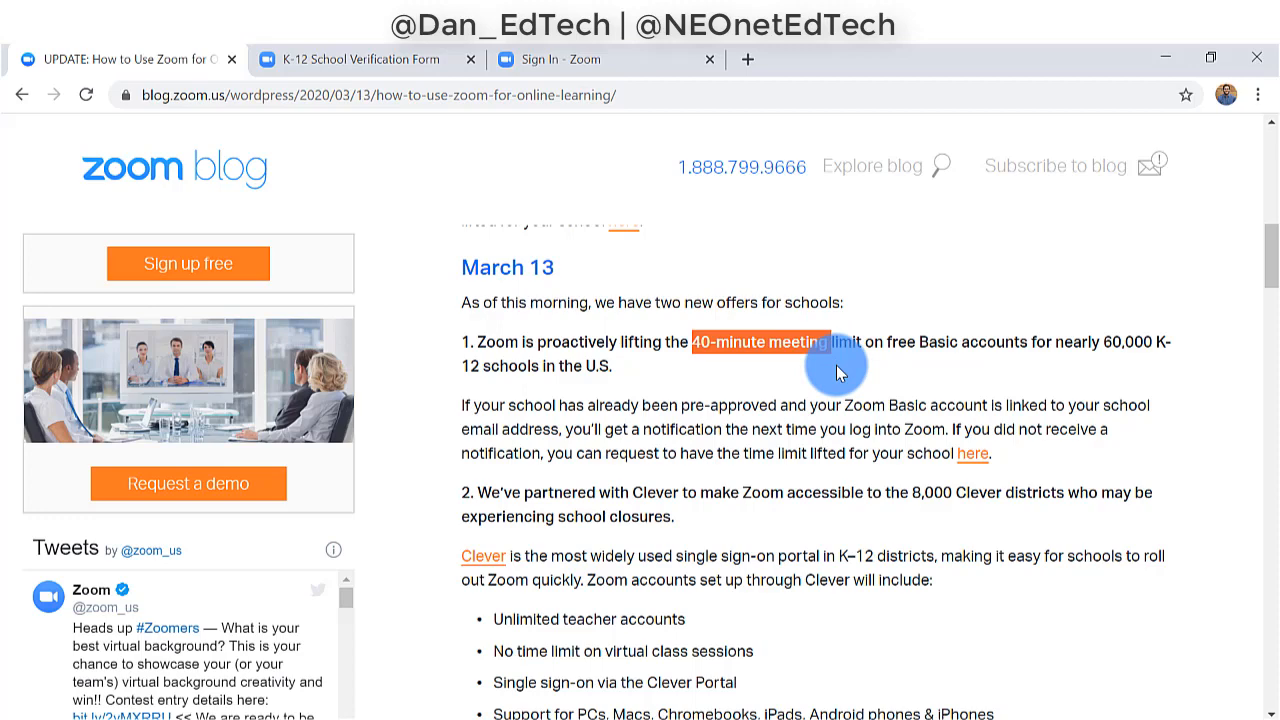
left_click(800, 380)
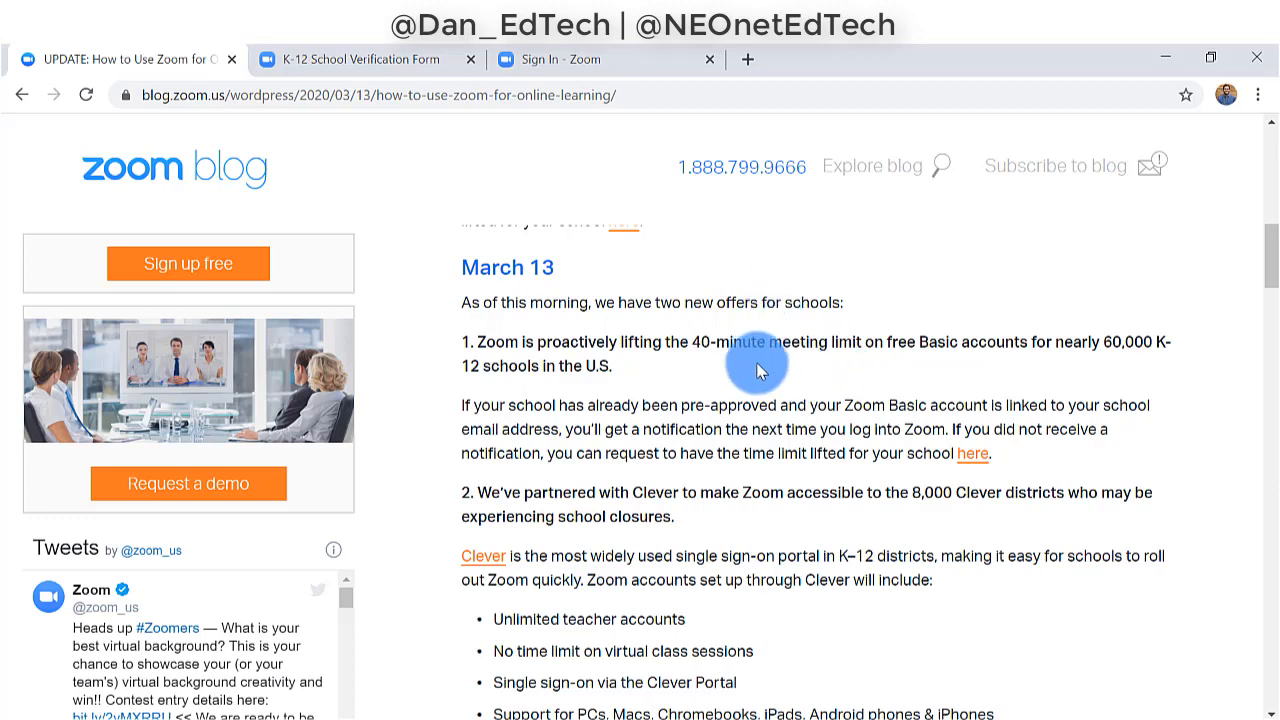
scroll(749, 363, "down", 1)
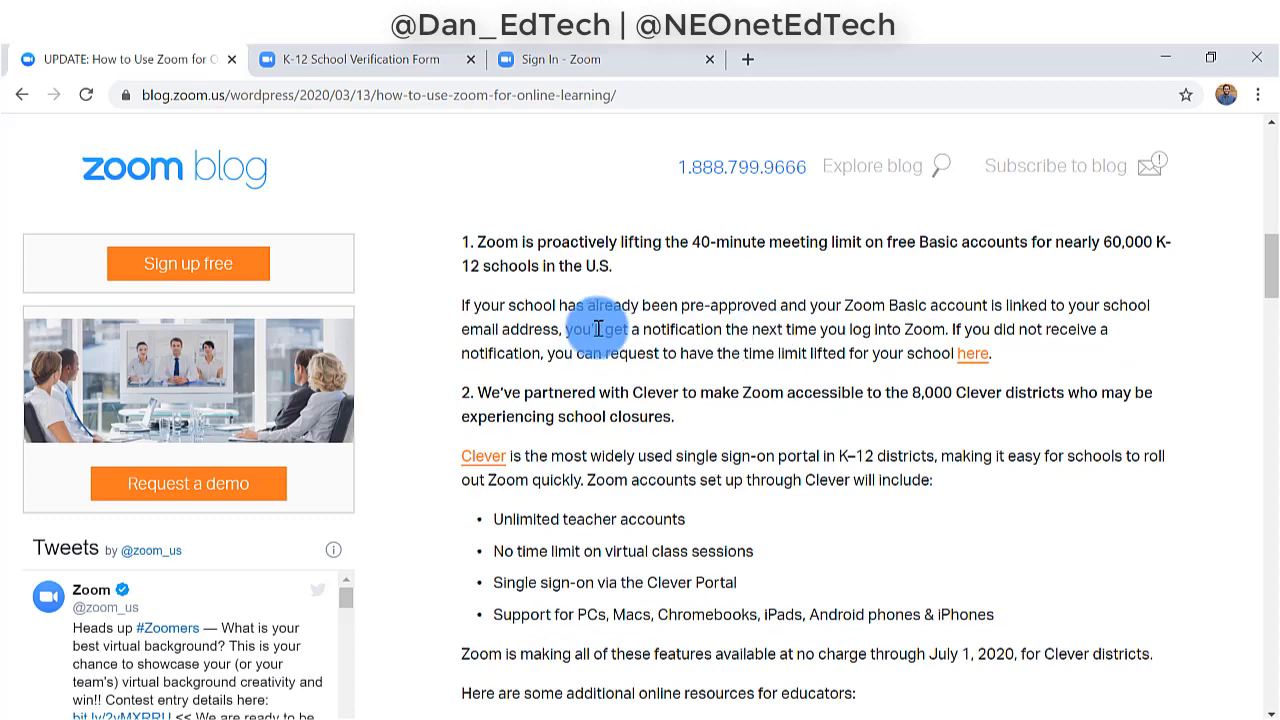
scroll(585, 300, "up", 6)
left_click(335, 95)
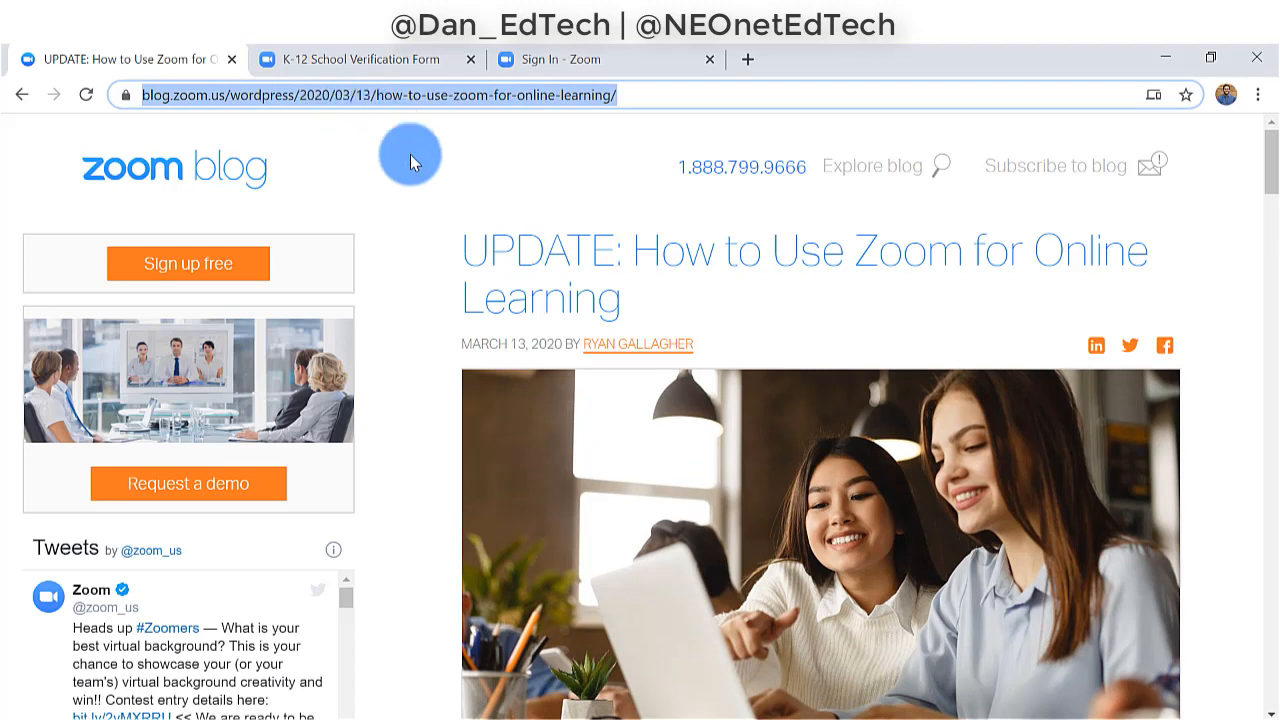
left_click(487, 208)
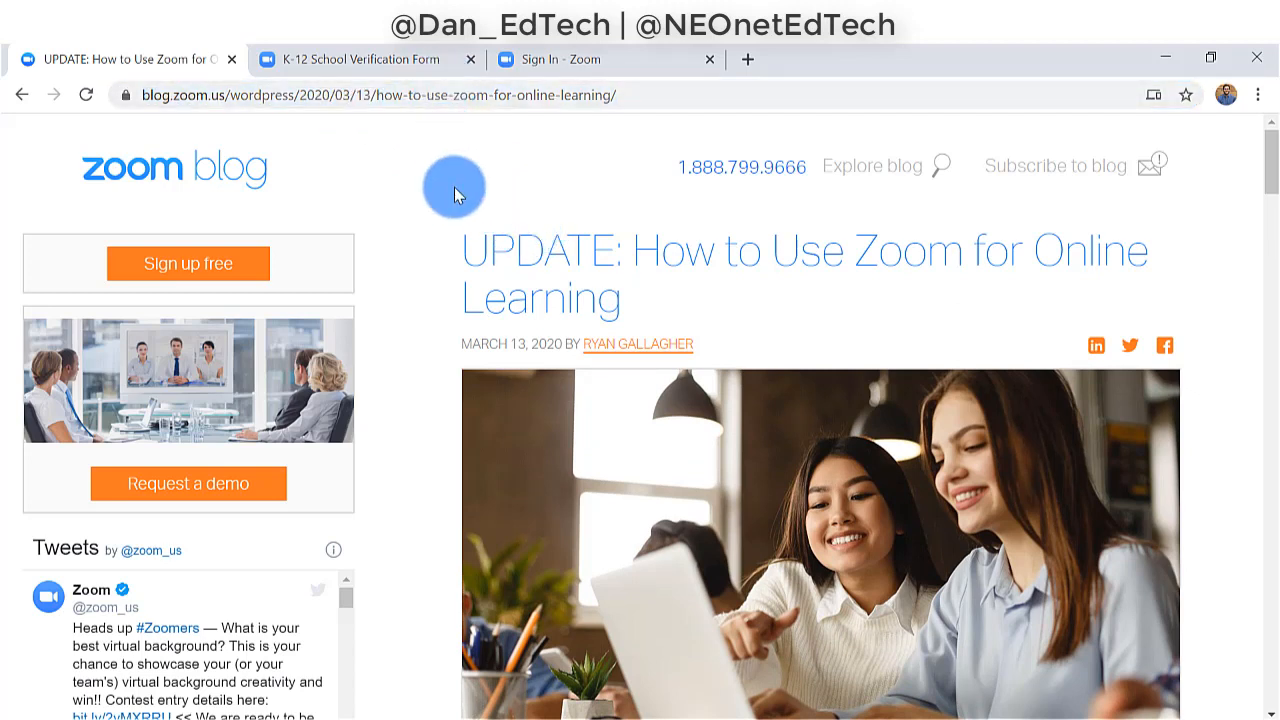
scroll(451, 351, "down", 5)
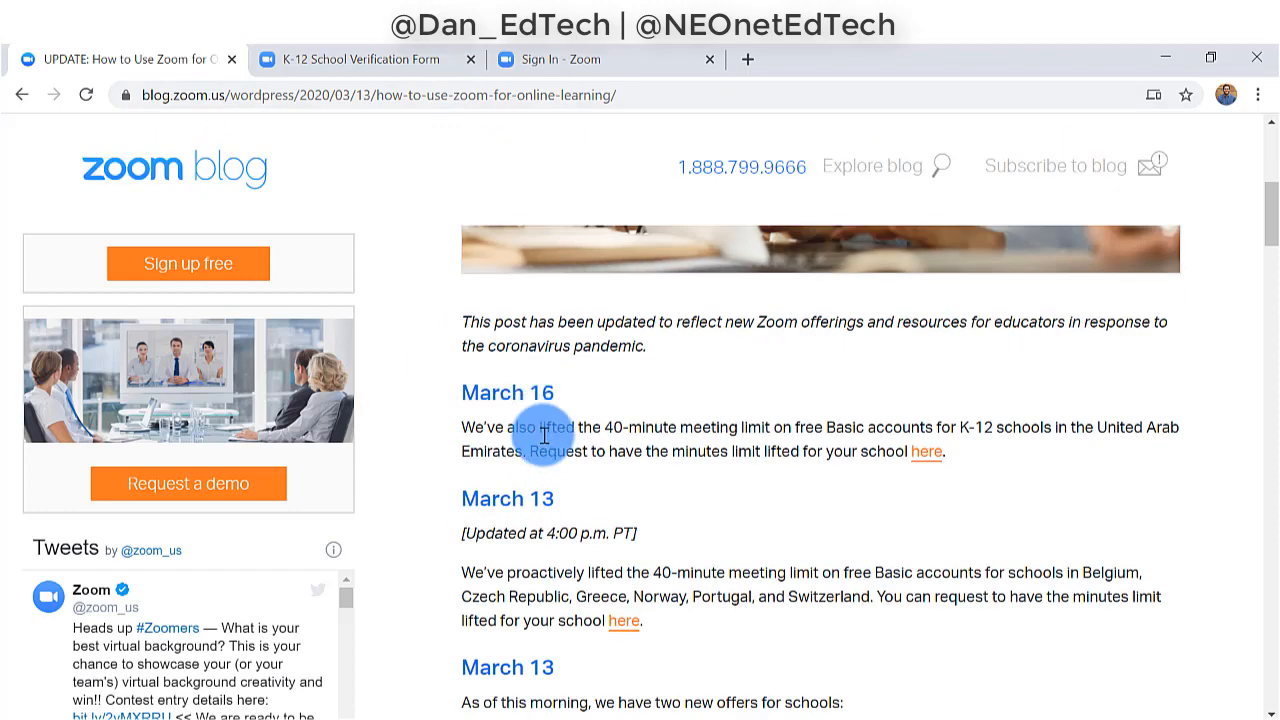
scroll(548, 440, "down", 10)
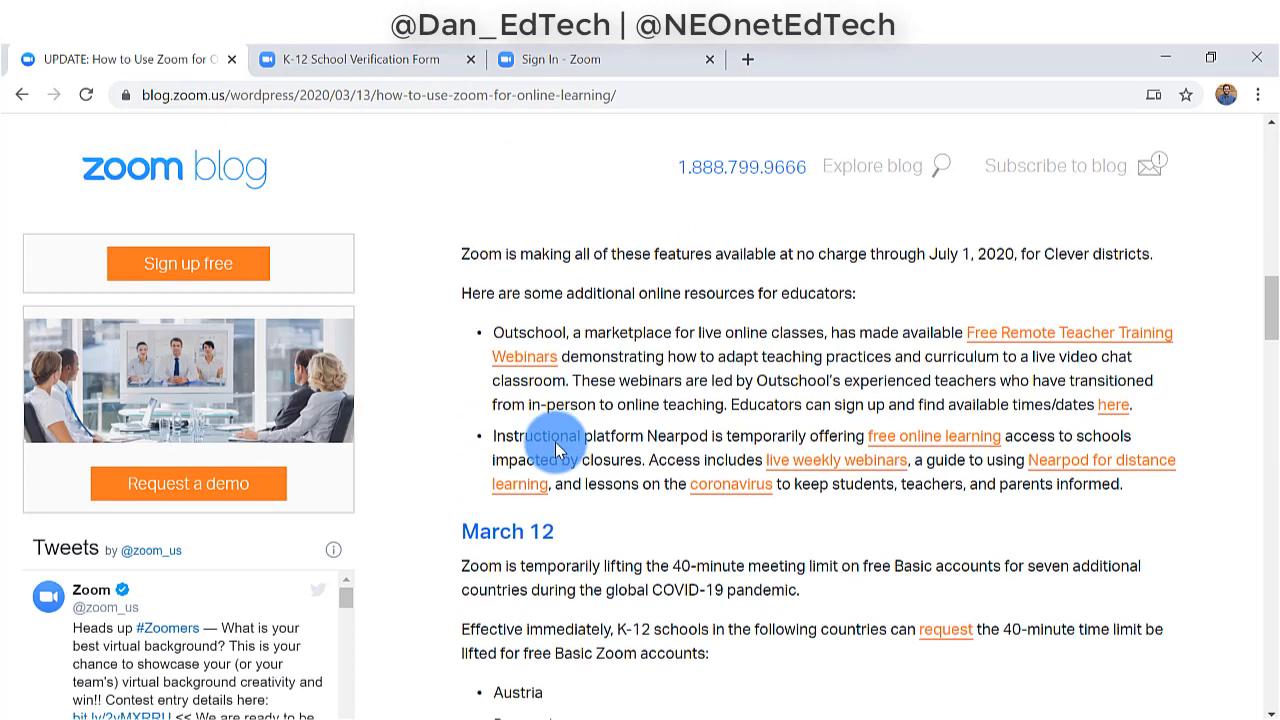
scroll(558, 450, "down", 2)
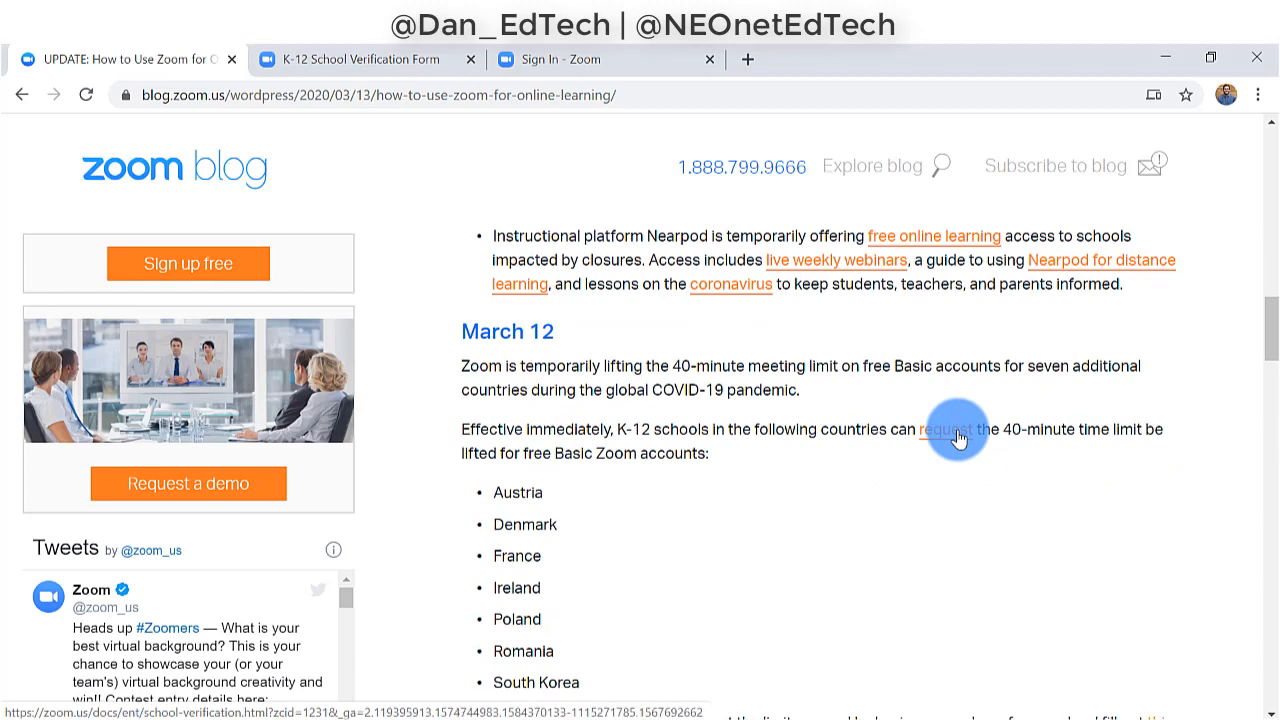
Open the K-12 School Verification Form and review its two steps and the school information section
left_click(957, 437)
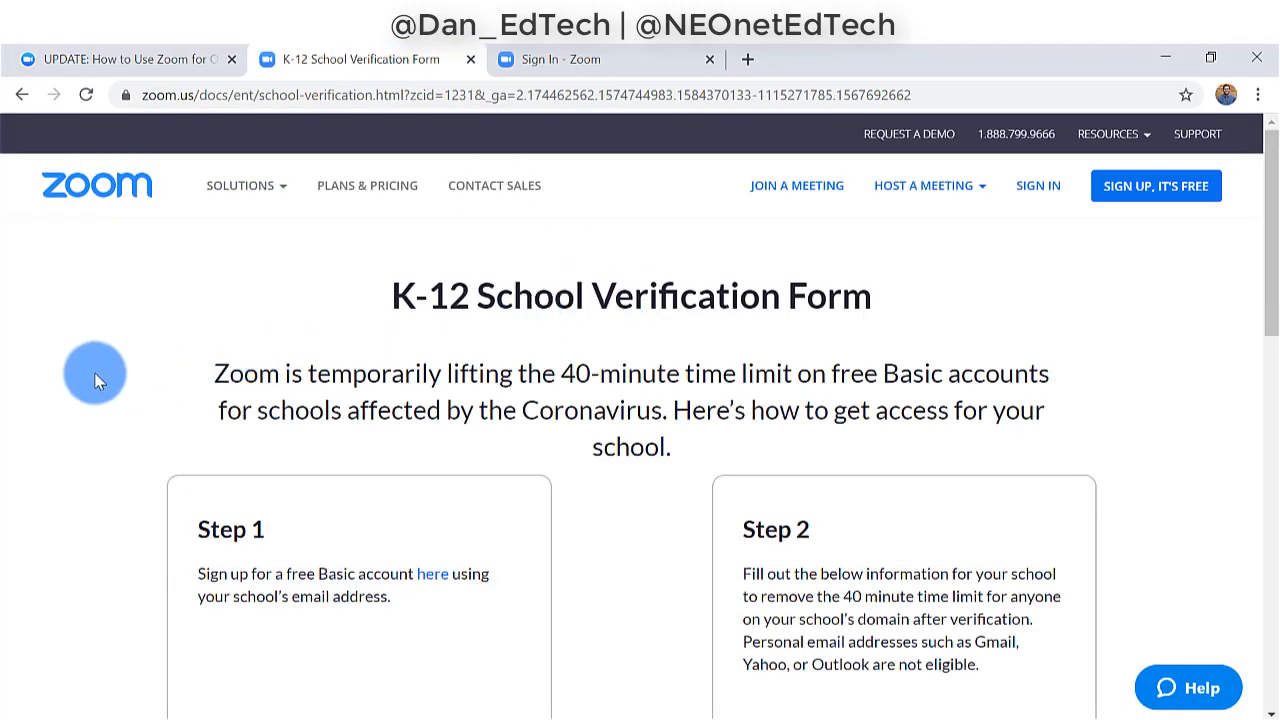
scroll(96, 380, "down", 2)
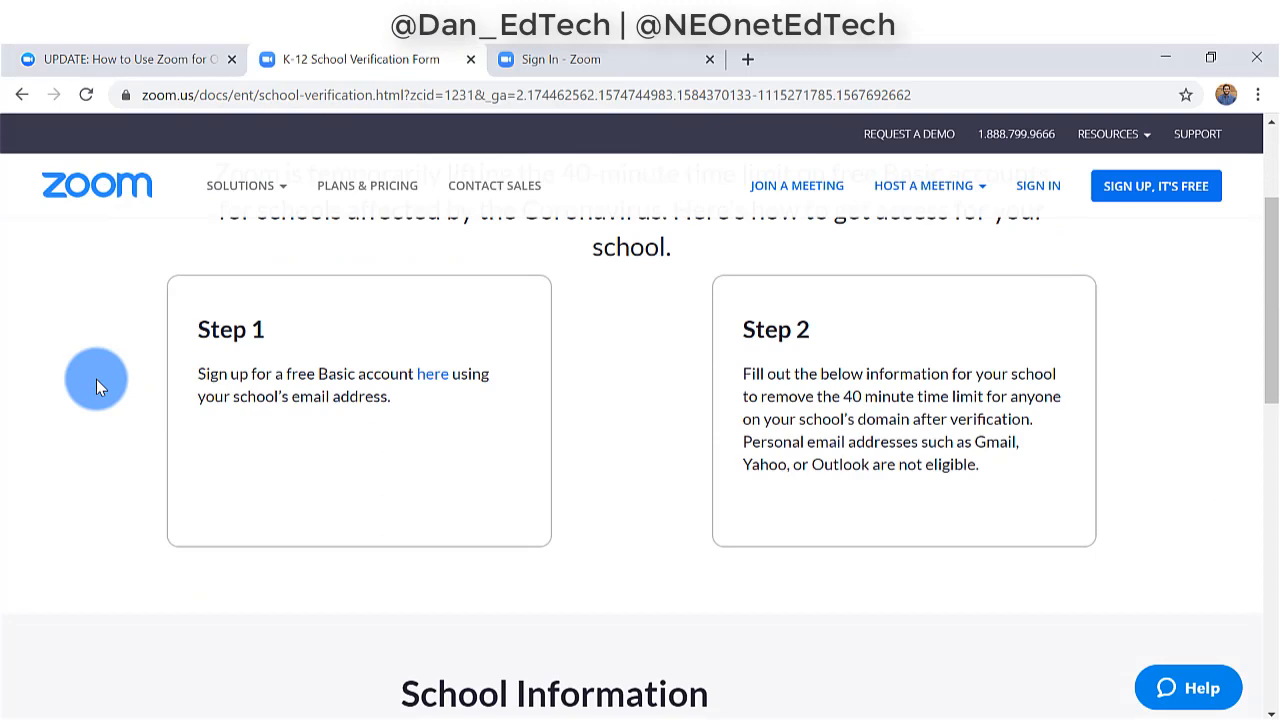
scroll(96, 380, "down", 7)
scroll(96, 379, "down", 3)
scroll(96, 379, "up", 10)
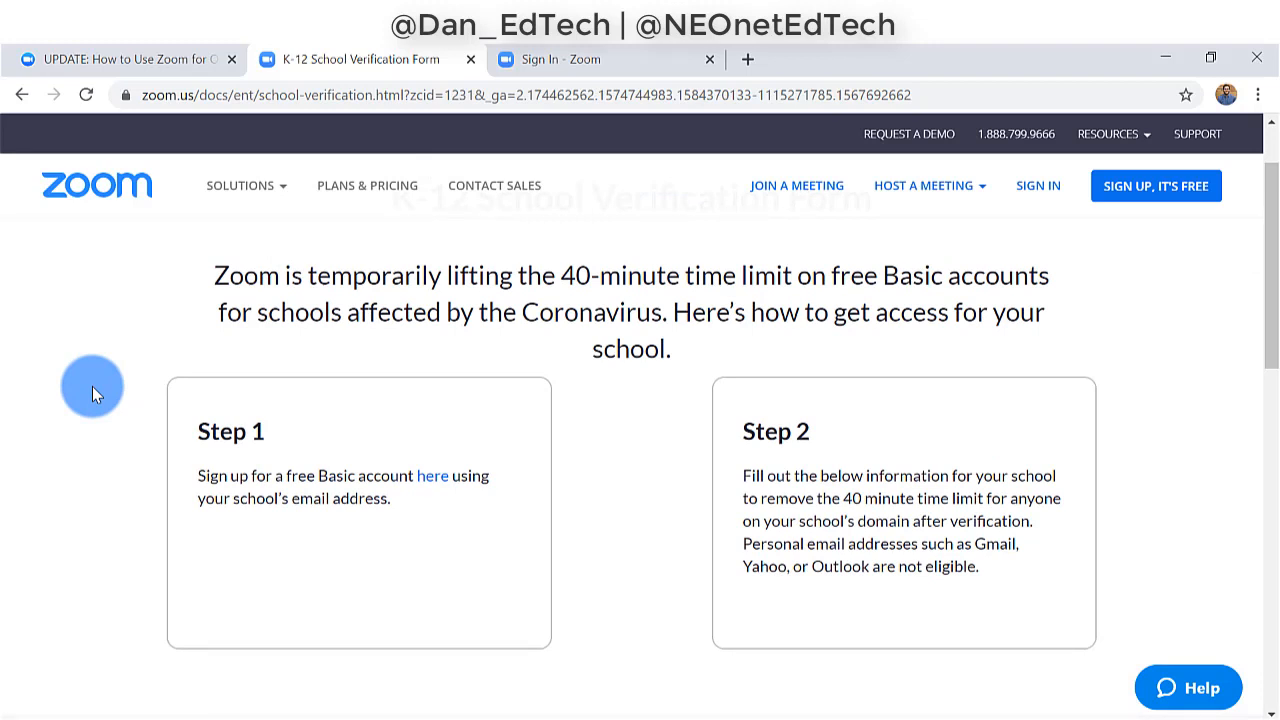
Open Zoom's plans and pricing page and examine the free Basic plan's features, including its limit on group meetings
left_click(378, 182)
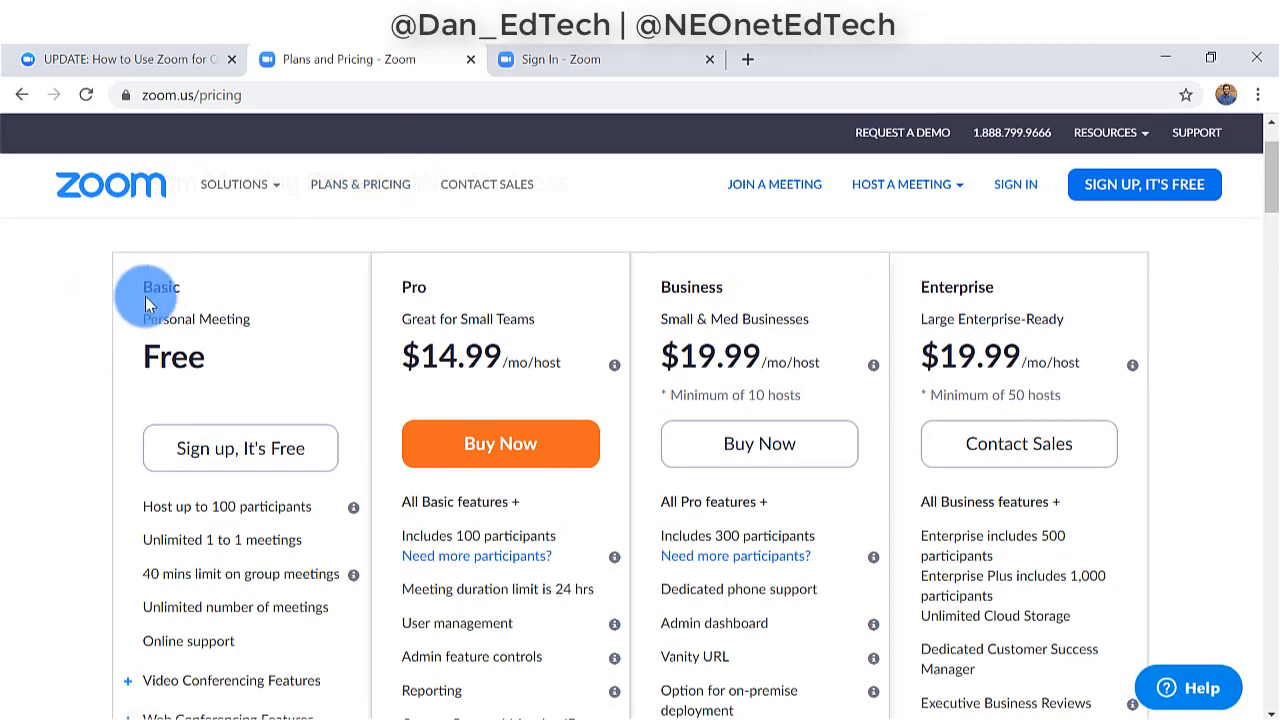
scroll(200, 340, "down", 3)
scroll(200, 346, "up", 2)
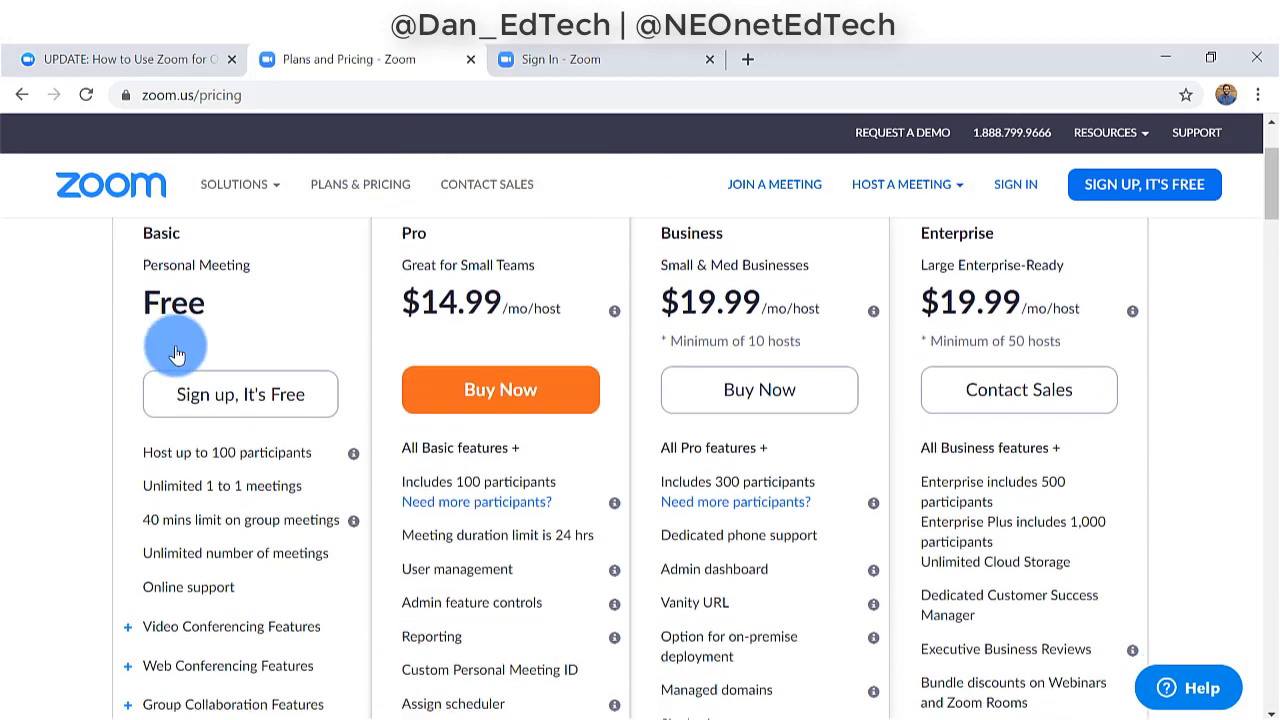
scroll(177, 340, "down", 4)
scroll(185, 385, "up", 2)
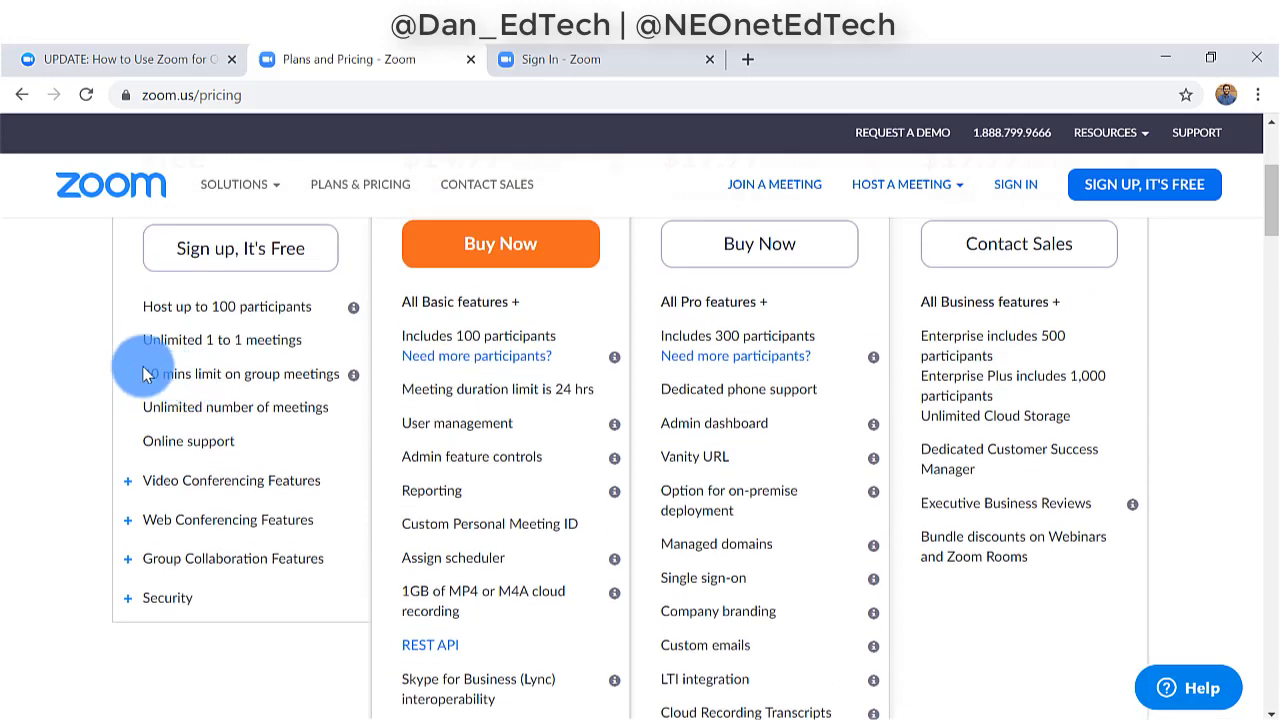
left_click_drag(145, 374, 342, 382)
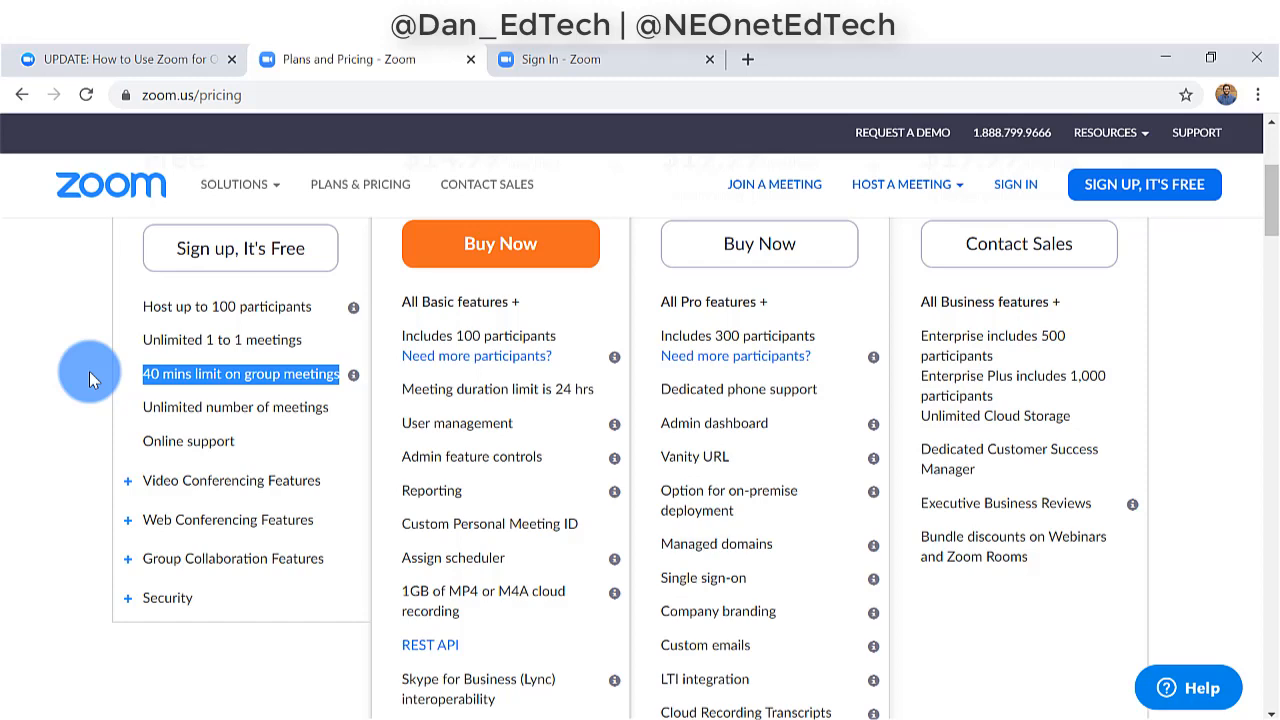
scroll(89, 375, "up", 3)
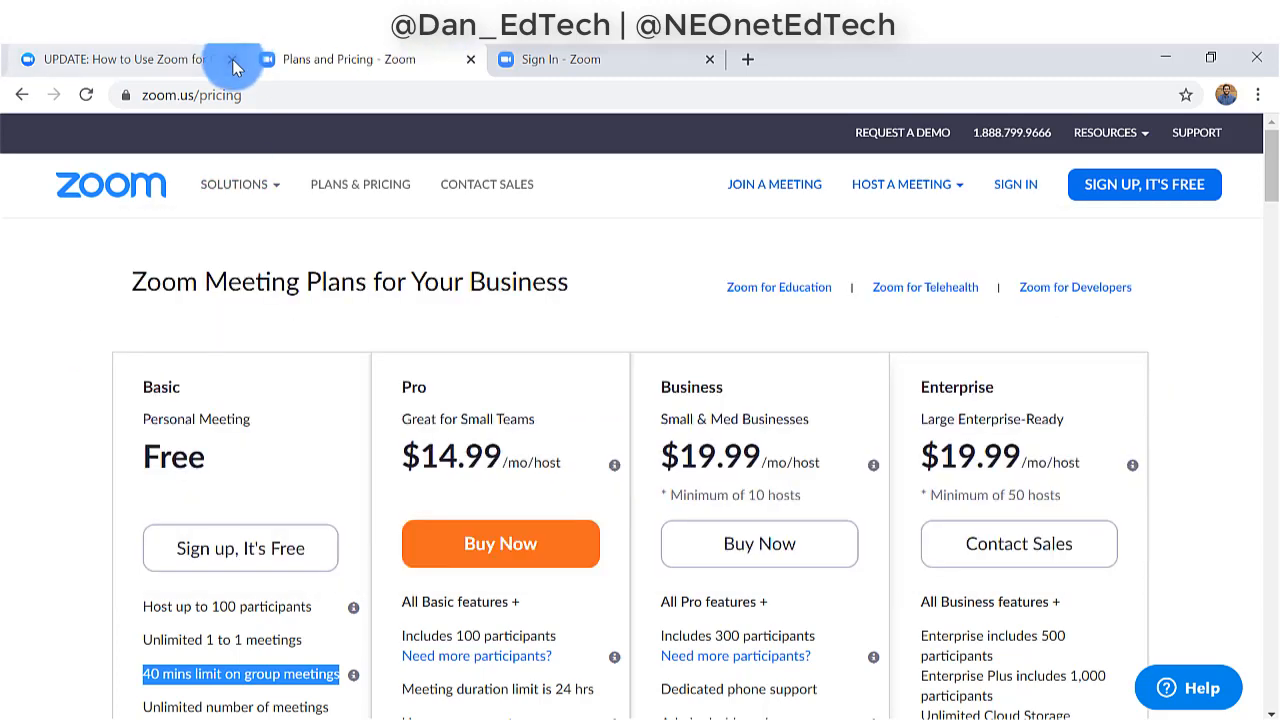
Close the blog and pricing pages and sign in to Zoom with a Google account
left_click(231, 59)
left_click(232, 59)
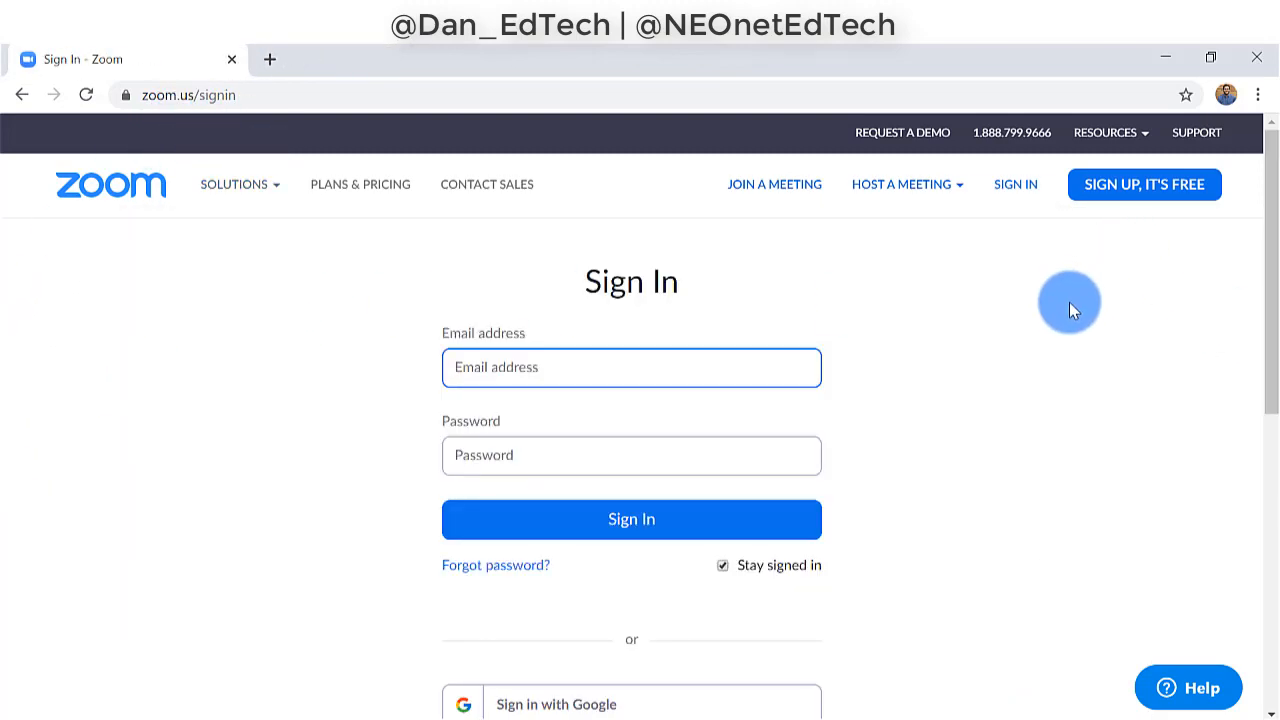
scroll(940, 412, "down", 1)
scroll(940, 412, "up", 1)
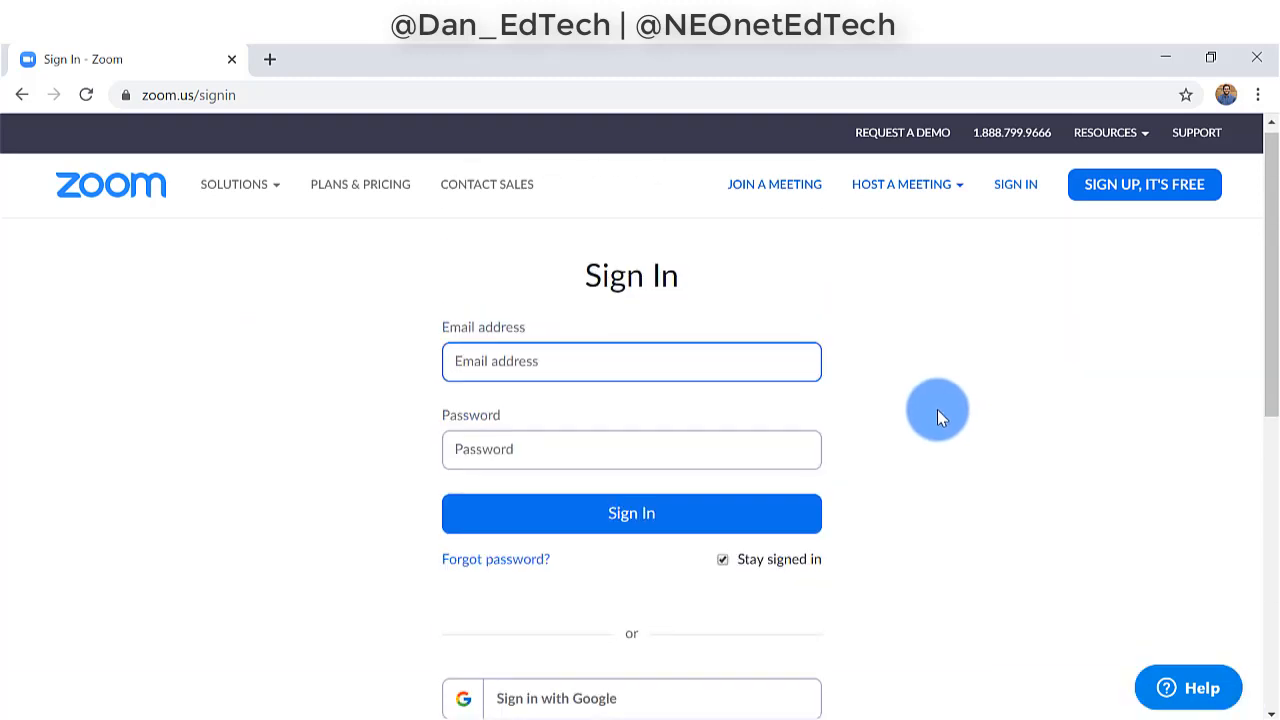
scroll(940, 412, "down", 2)
scroll(937, 410, "up", 2)
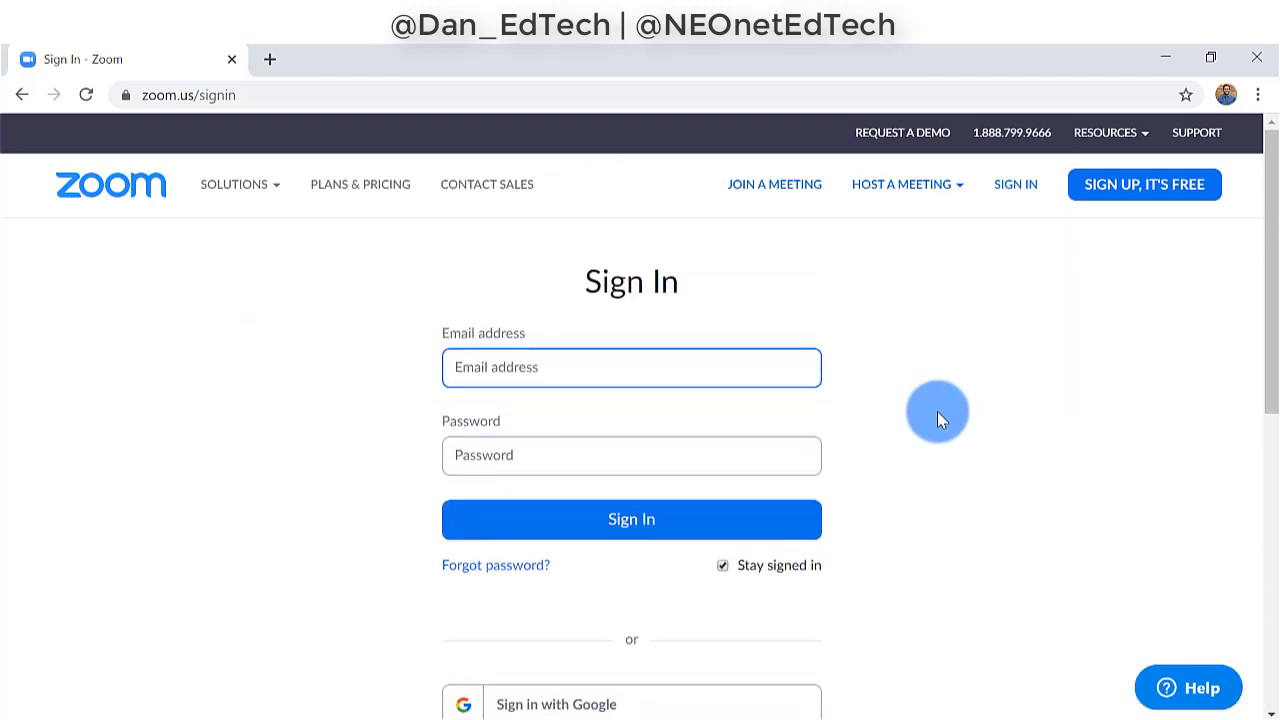
scroll(945, 406, "down", 2)
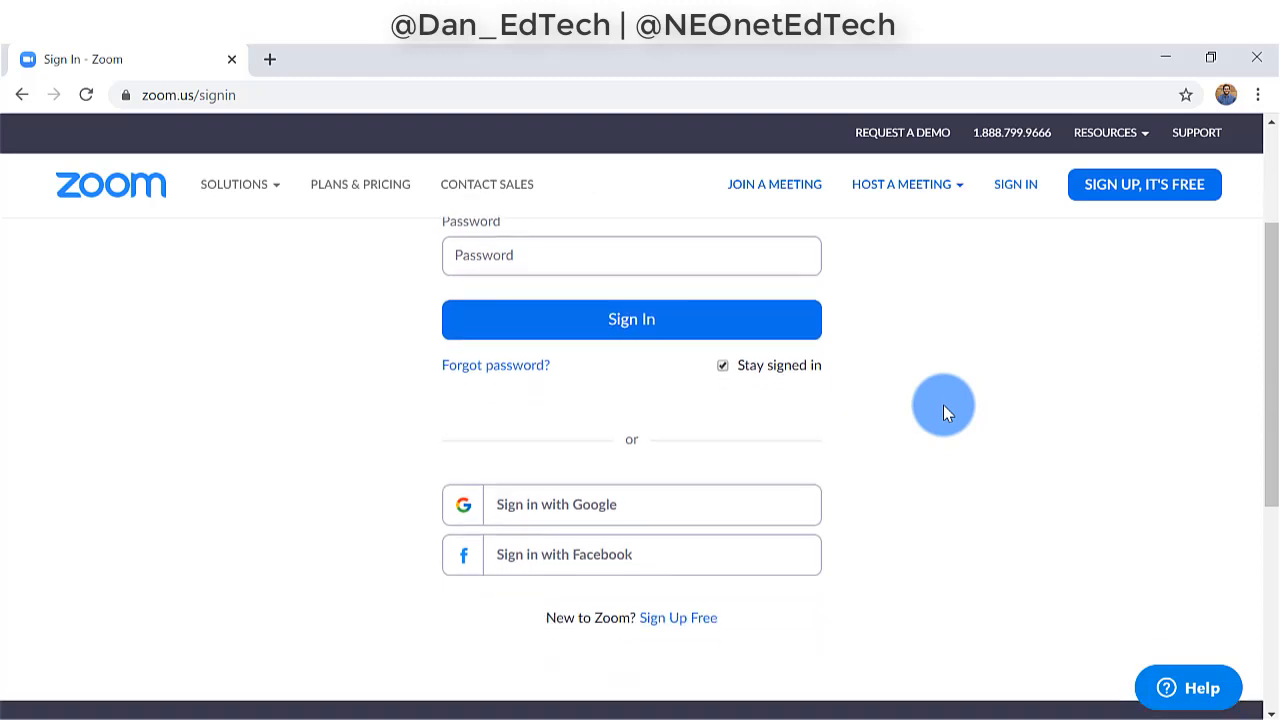
left_click(545, 504)
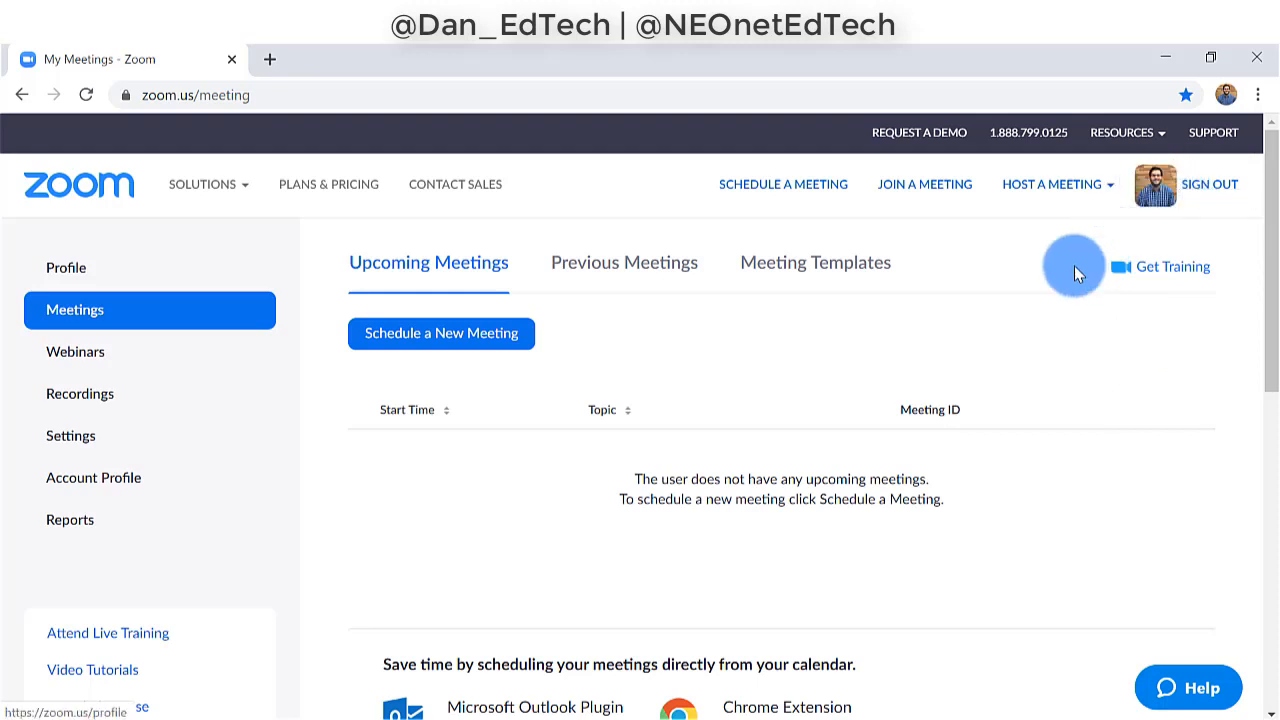
Open the form for scheduling a new meeting from the account's meetings page
mouse_move(252, 218)
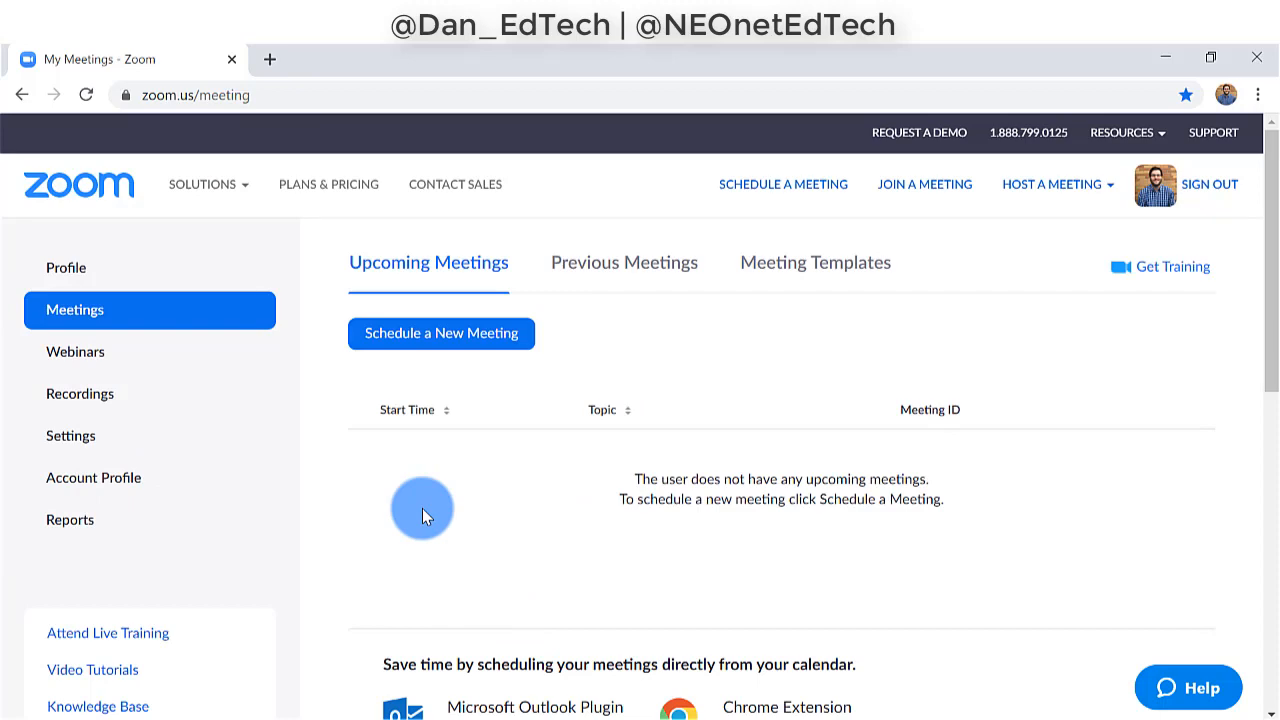
scroll(1151, 445, "down", 6)
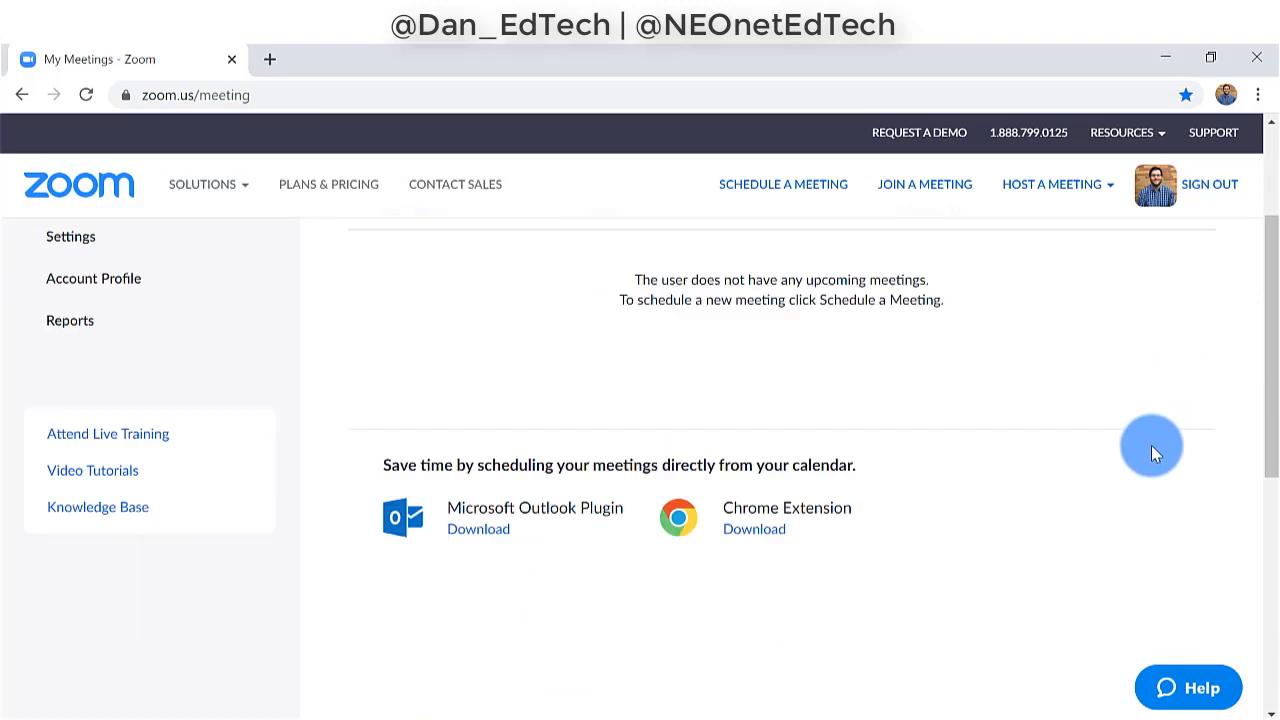
scroll(1151, 445, "up", 5)
scroll(1149, 455, "up", 1)
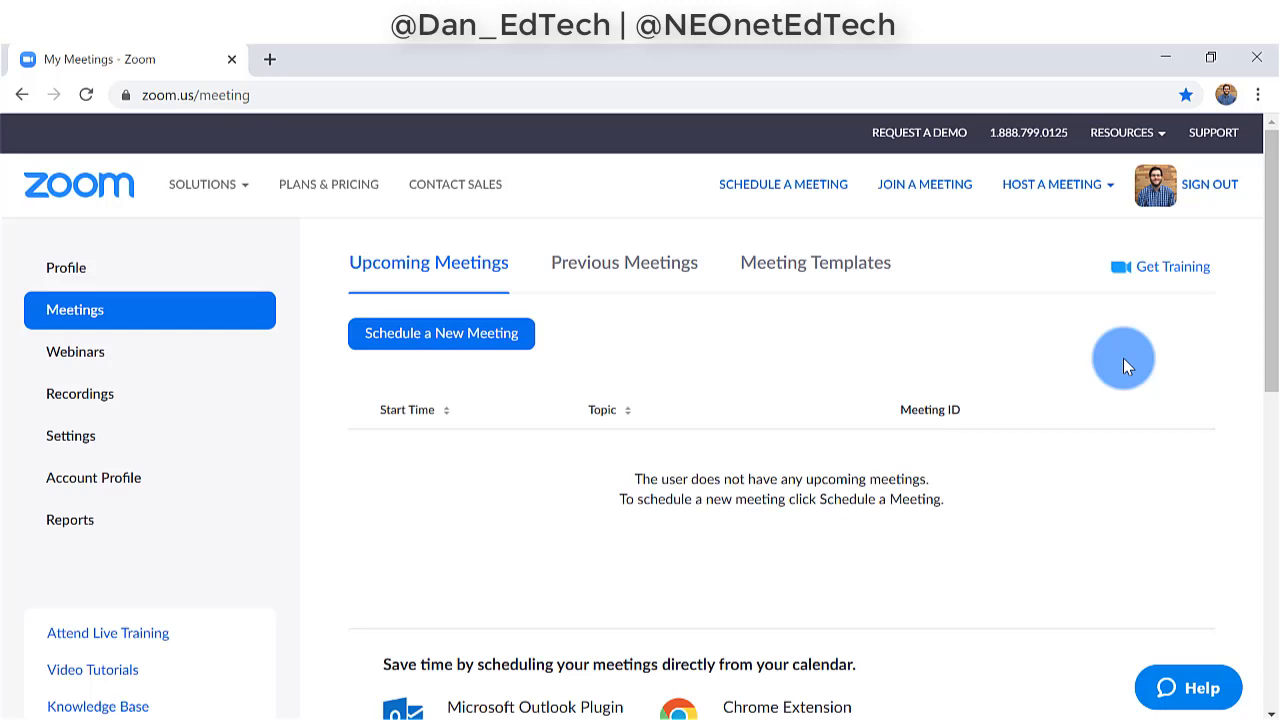
left_click(1083, 196)
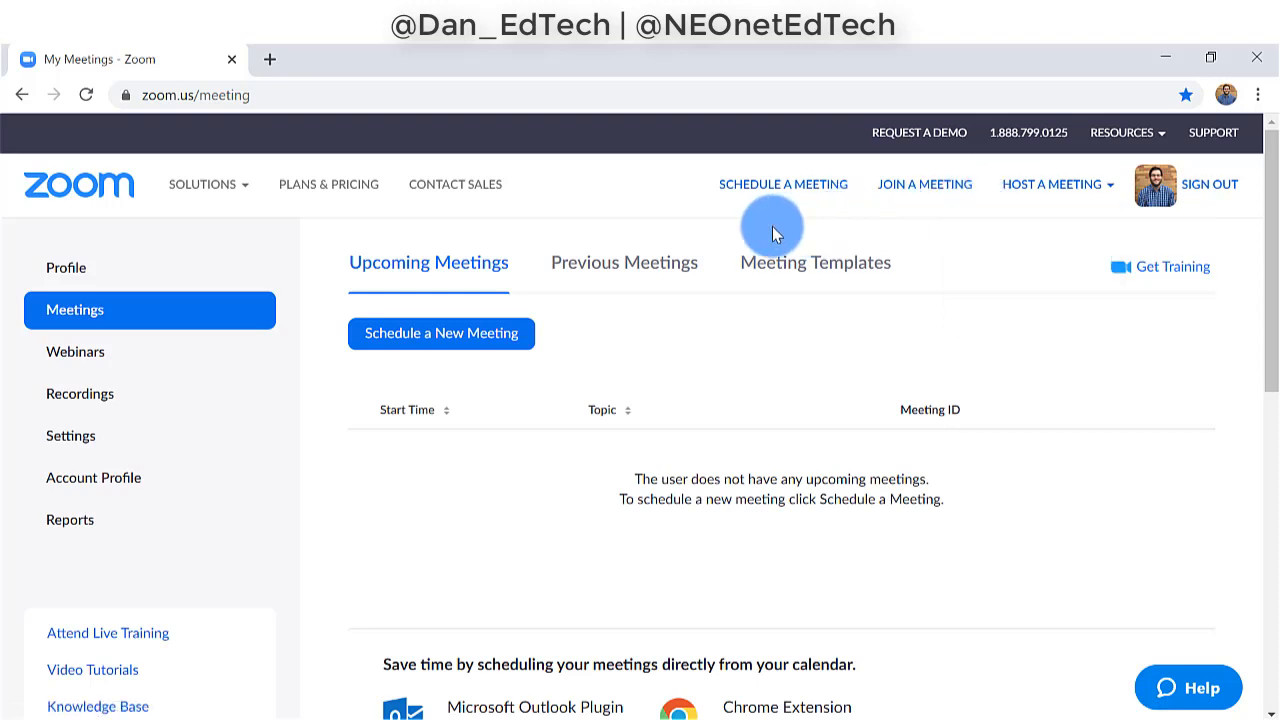
left_click(773, 188)
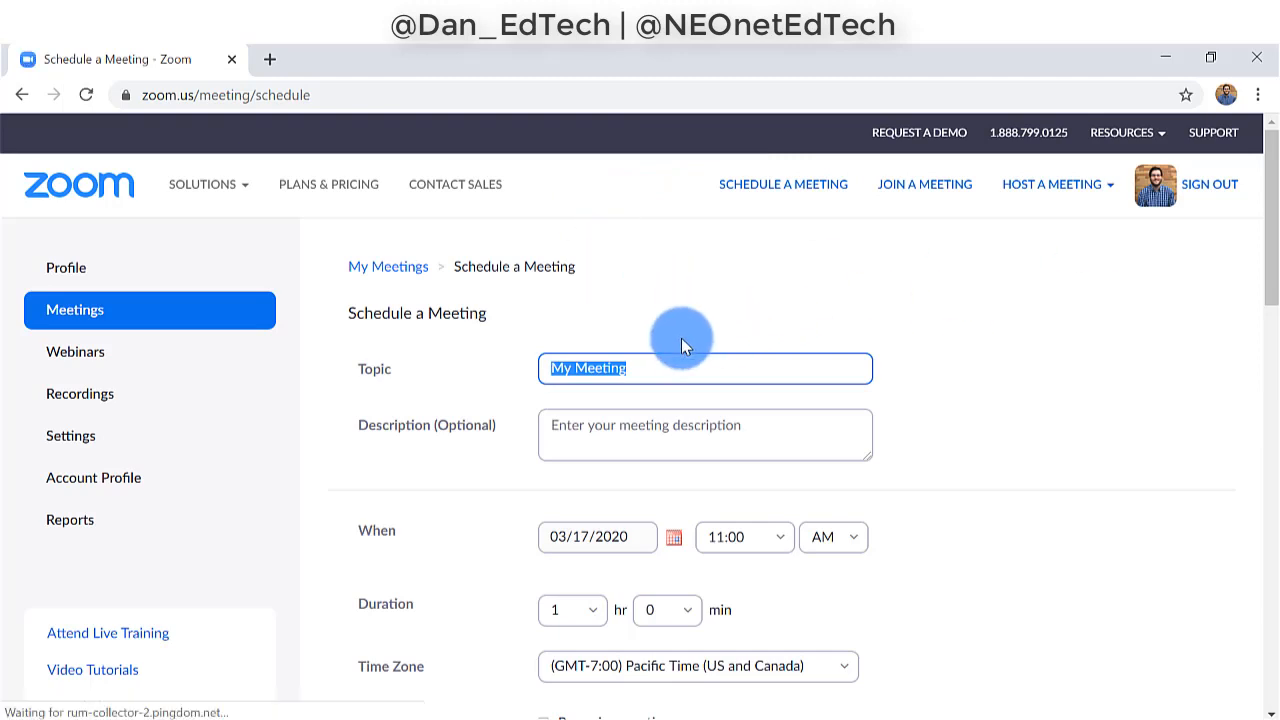
Set the meeting topic to "US History Class 3/18"
triple_click(659, 365)
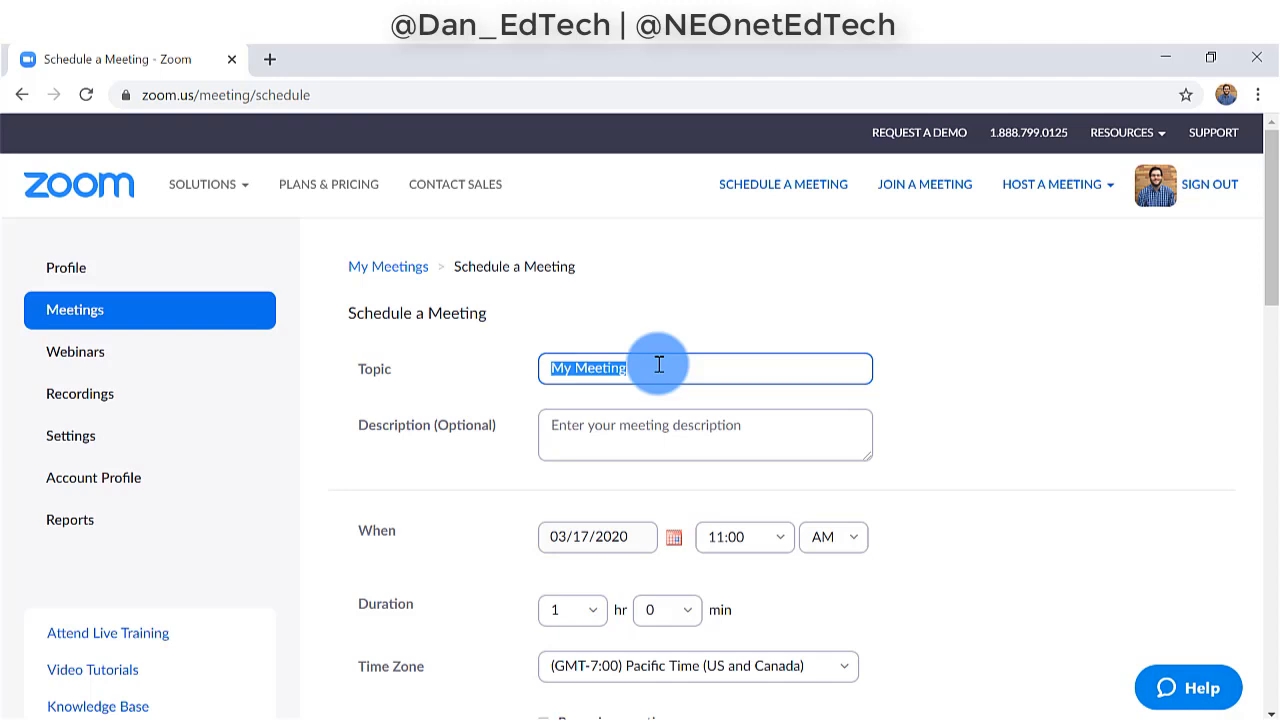
type("US His")
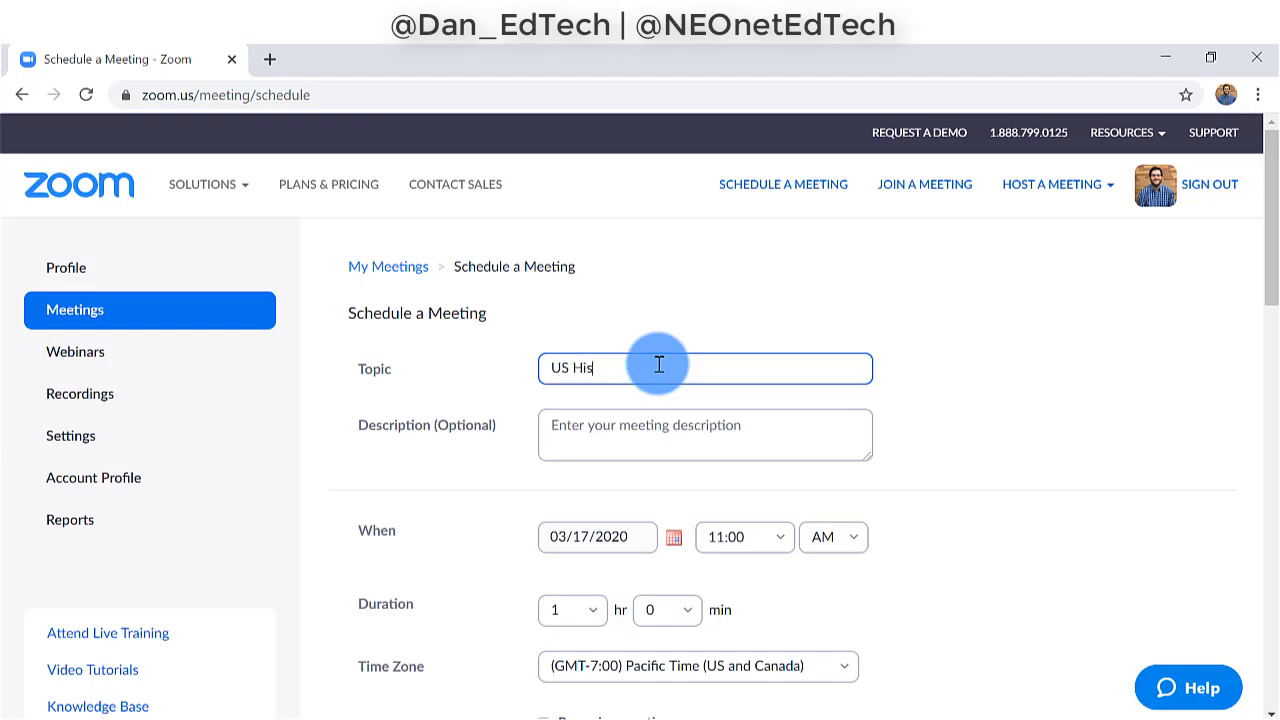
type("tory Class 3/18")
Set the meeting date to 03/18/2020
scroll(814, 386, "down", 1)
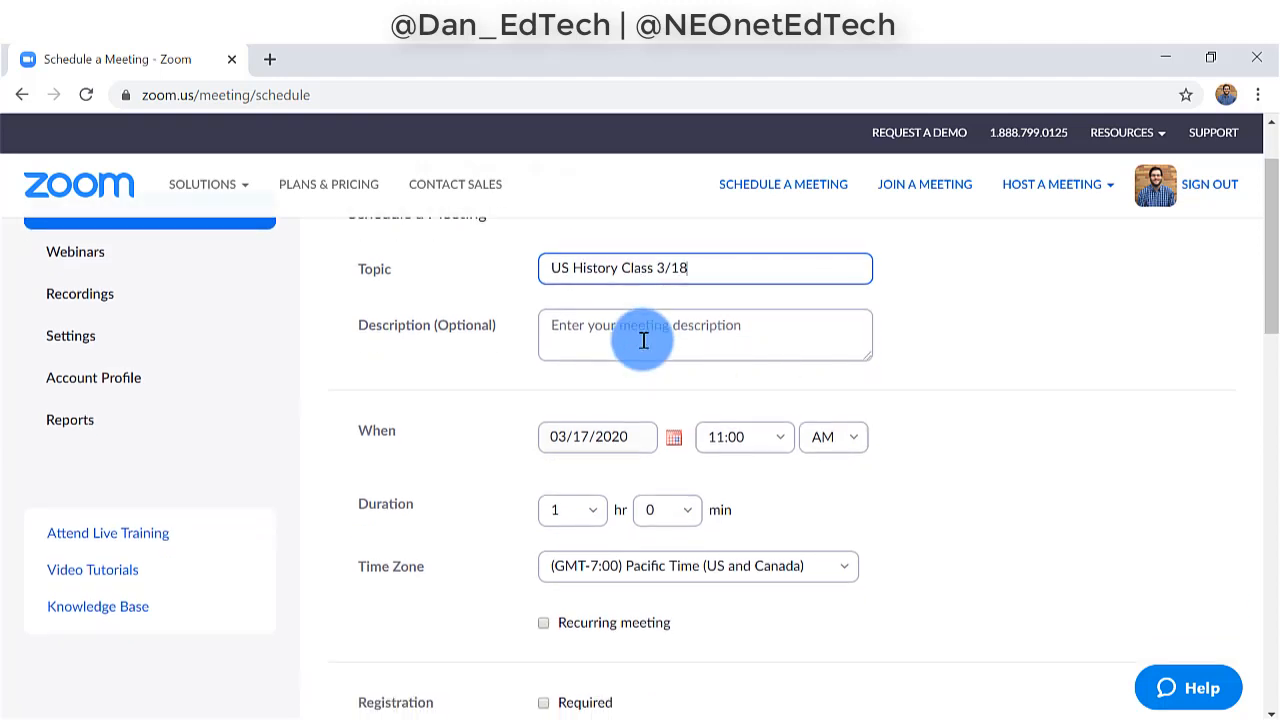
scroll(643, 340, "down", 1)
left_click(594, 345)
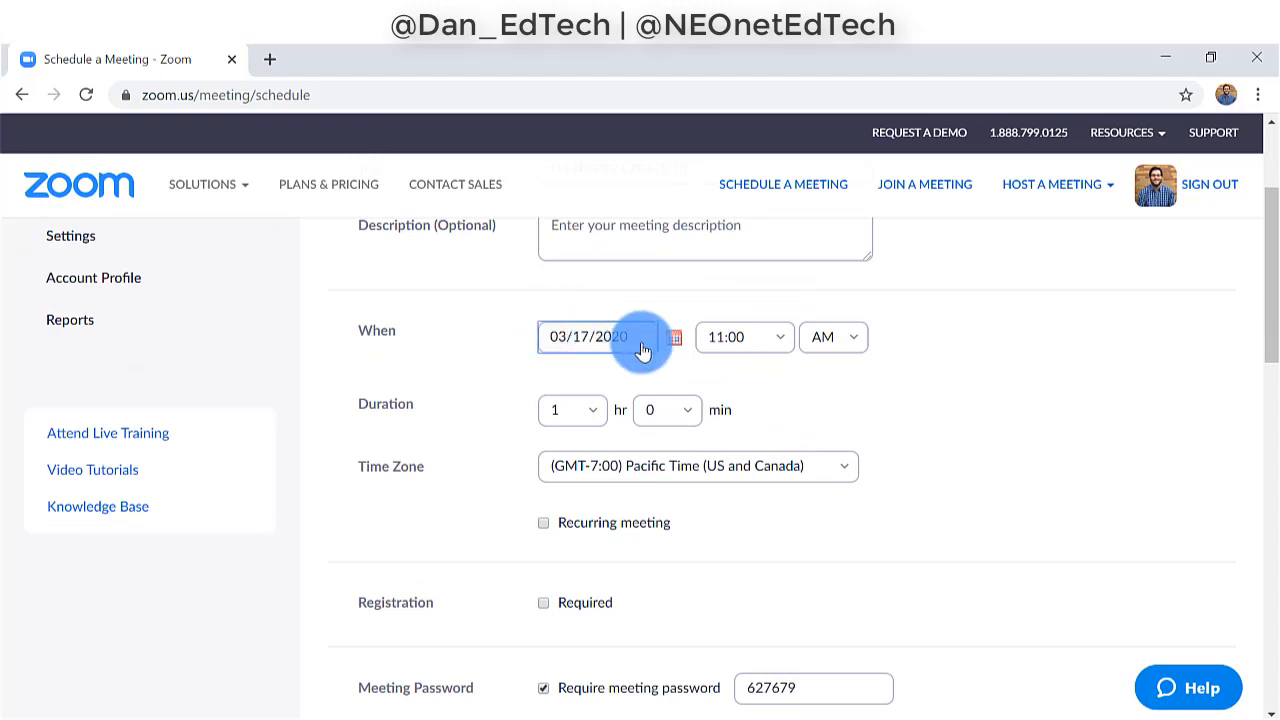
left_click(671, 344)
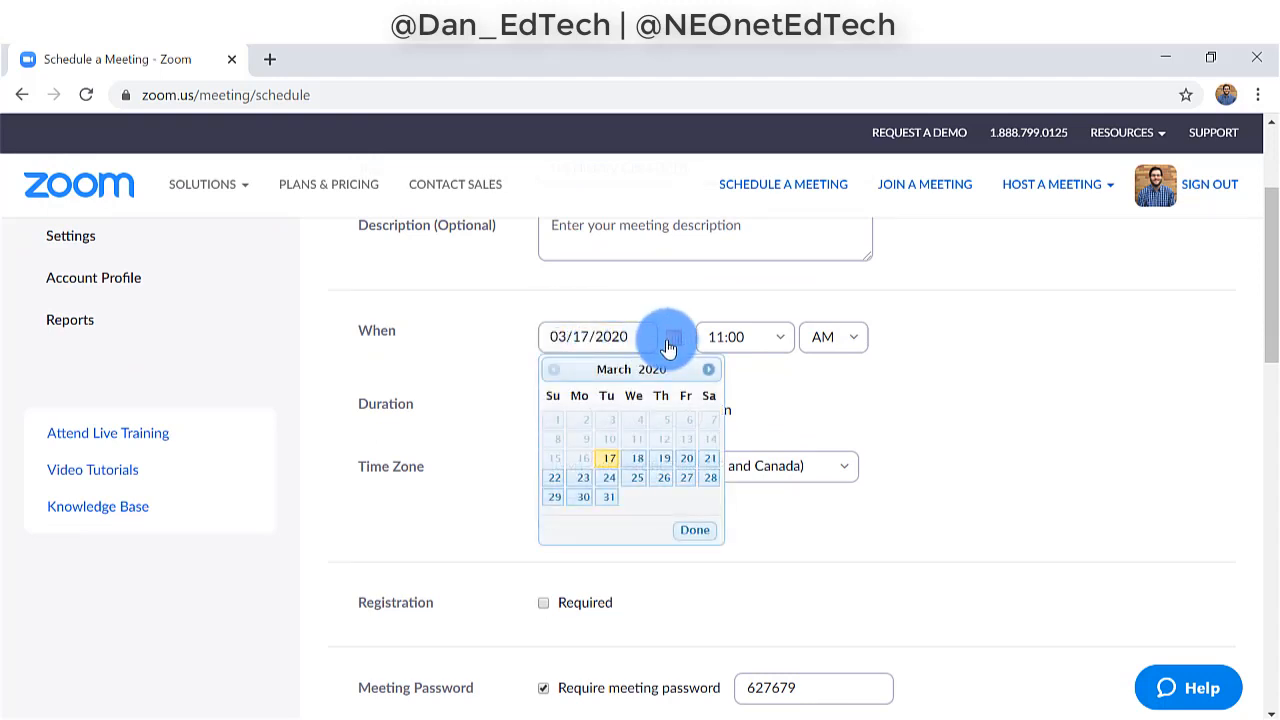
left_click(637, 458)
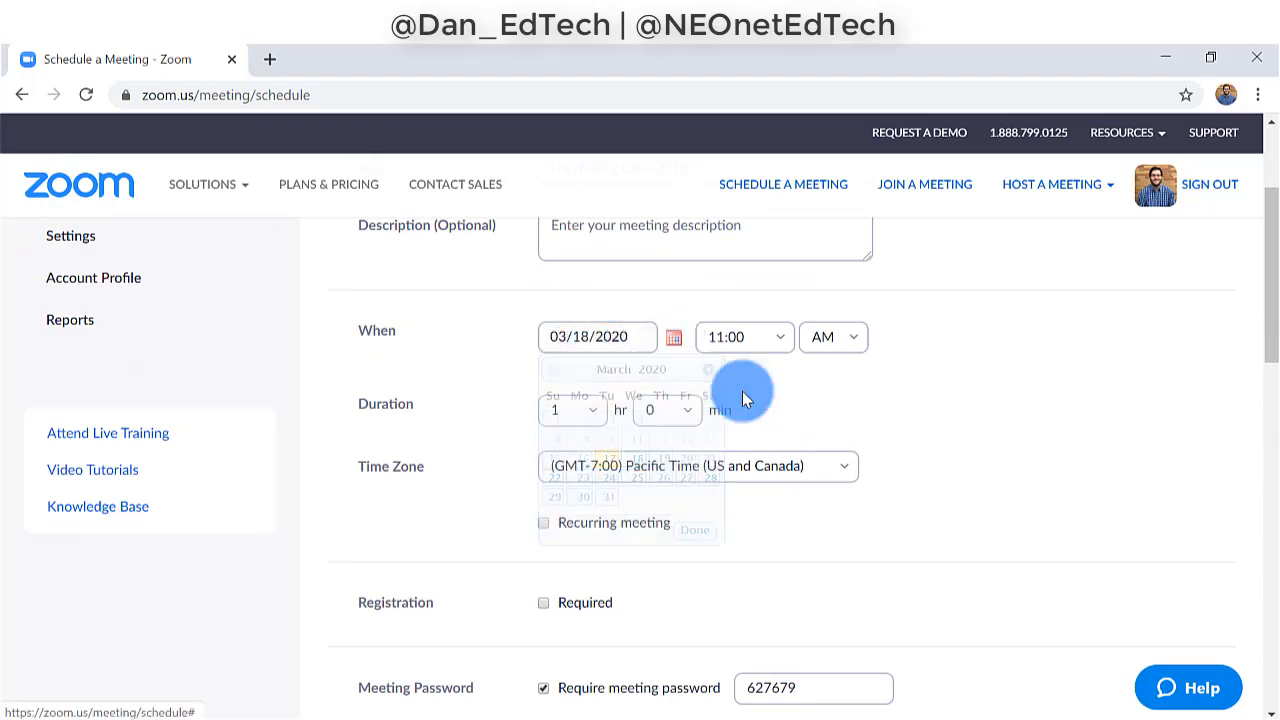
Set the meeting's start time to 9:00
left_click(781, 338)
scroll(757, 430, "up", 2)
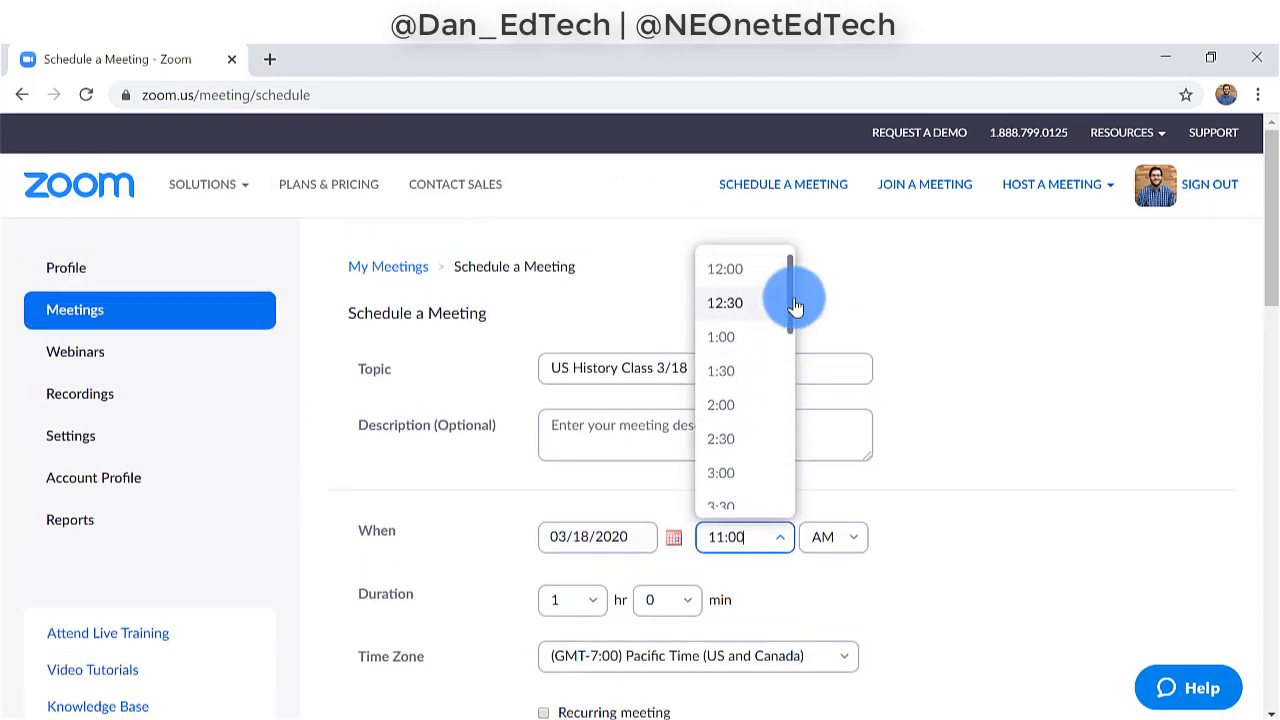
left_click_drag(795, 301, 791, 321)
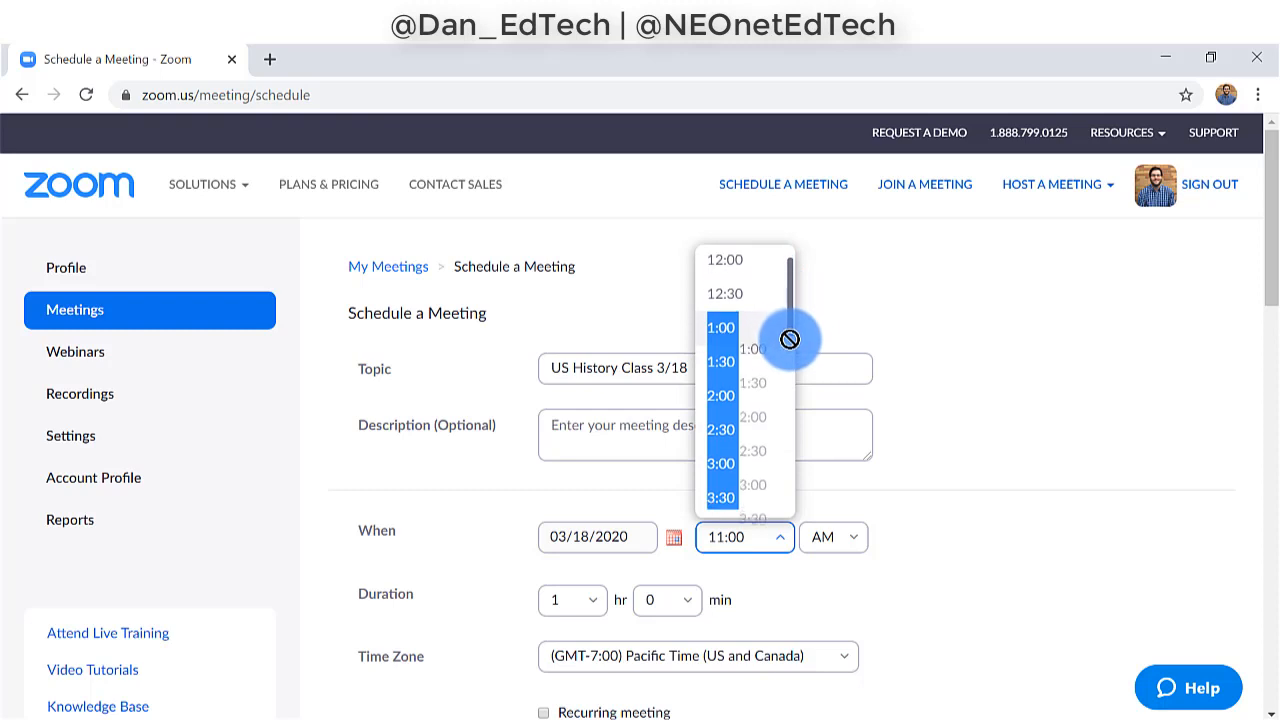
scroll(760, 360, "down", 3)
left_click(749, 371)
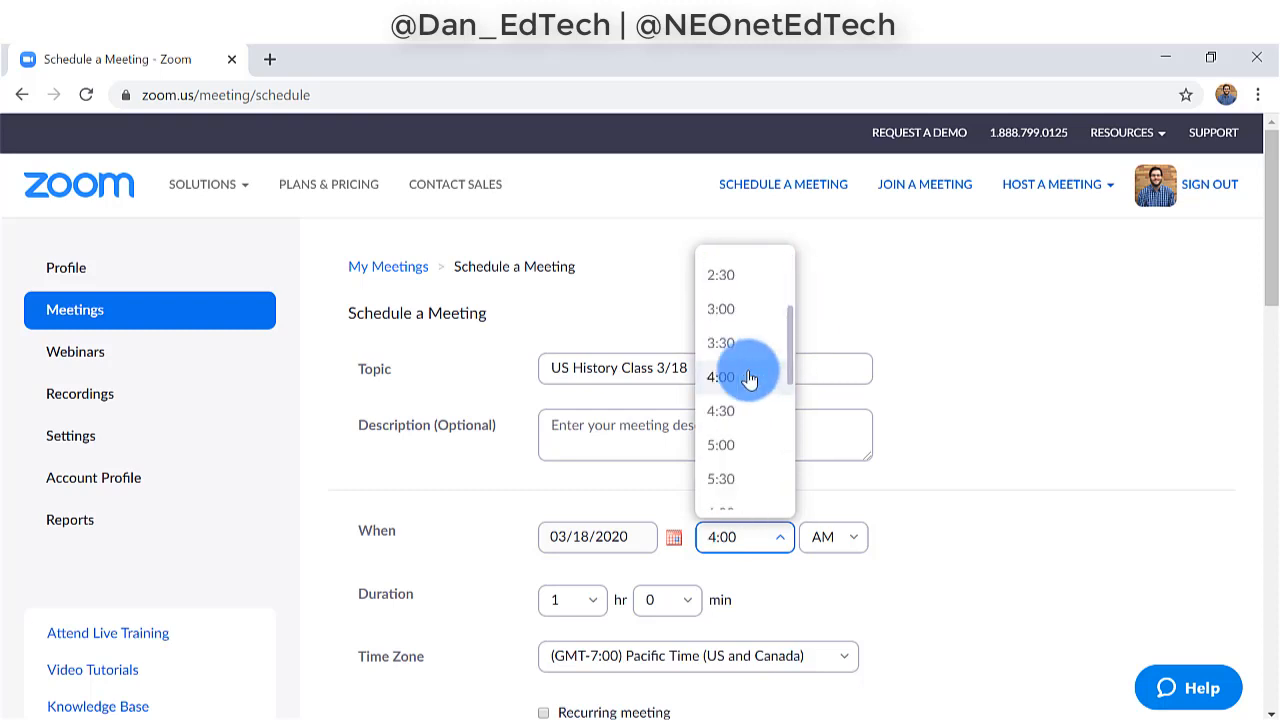
left_click(776, 526)
scroll(755, 410, "down", 3)
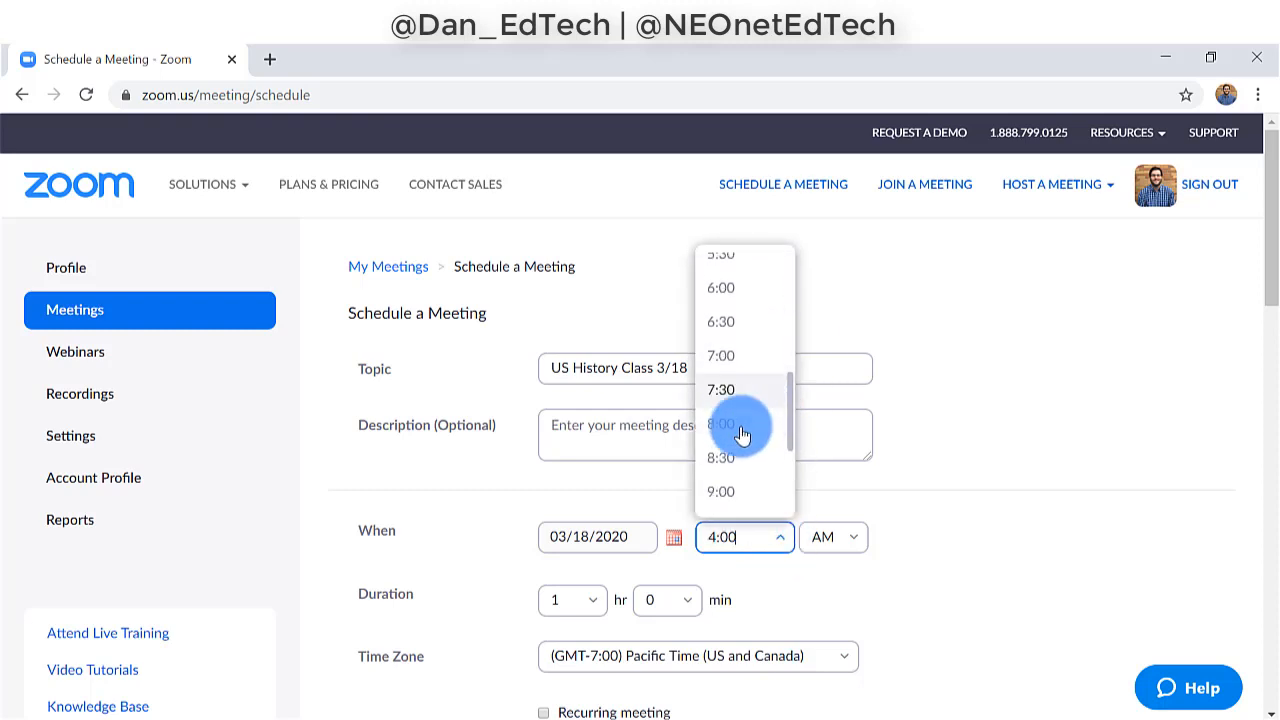
scroll(742, 430, "down", 1)
left_click(743, 417)
Make the meeting recurring with a Daily recurrence
scroll(991, 525, "down", 1)
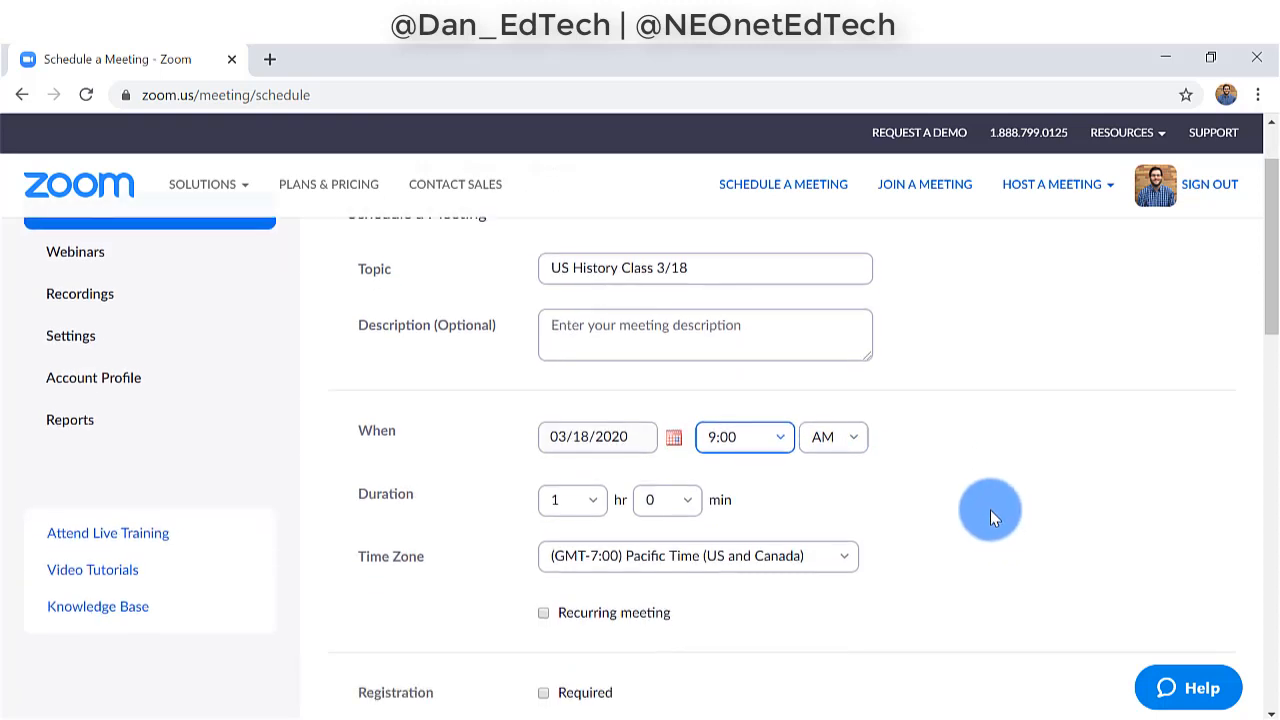
scroll(988, 512, "down", 1)
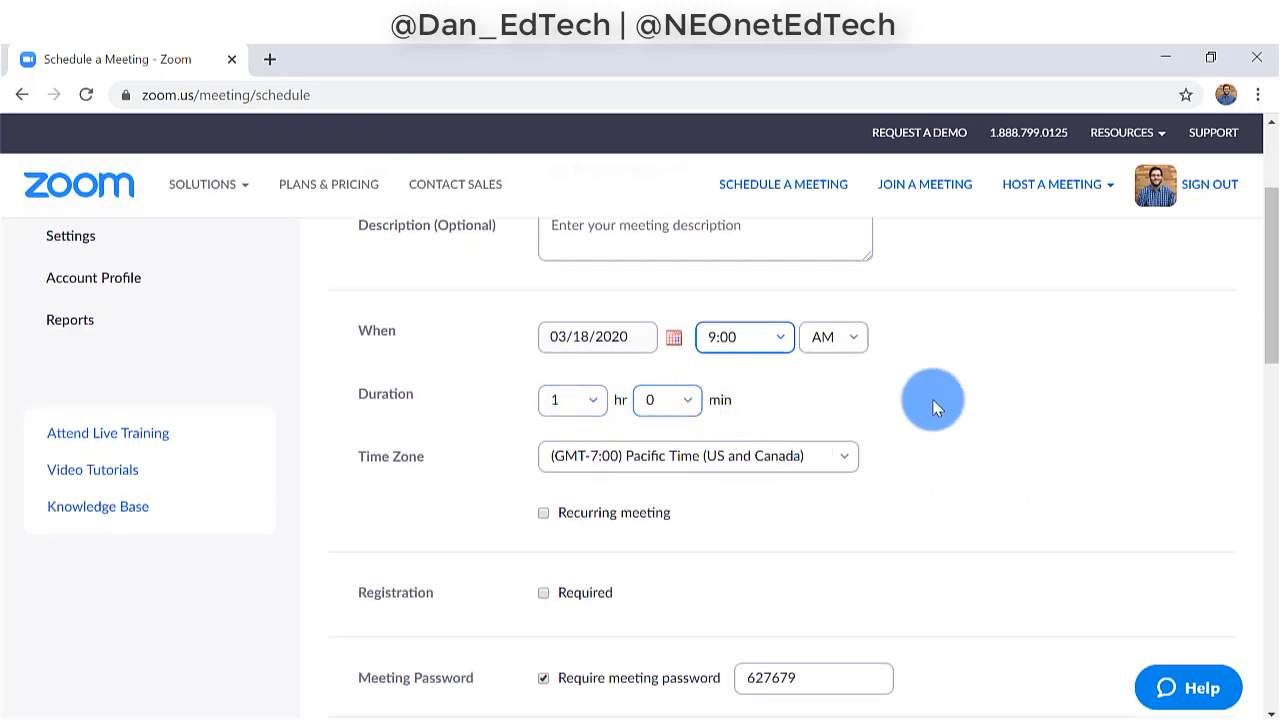
scroll(921, 393, "down", 1)
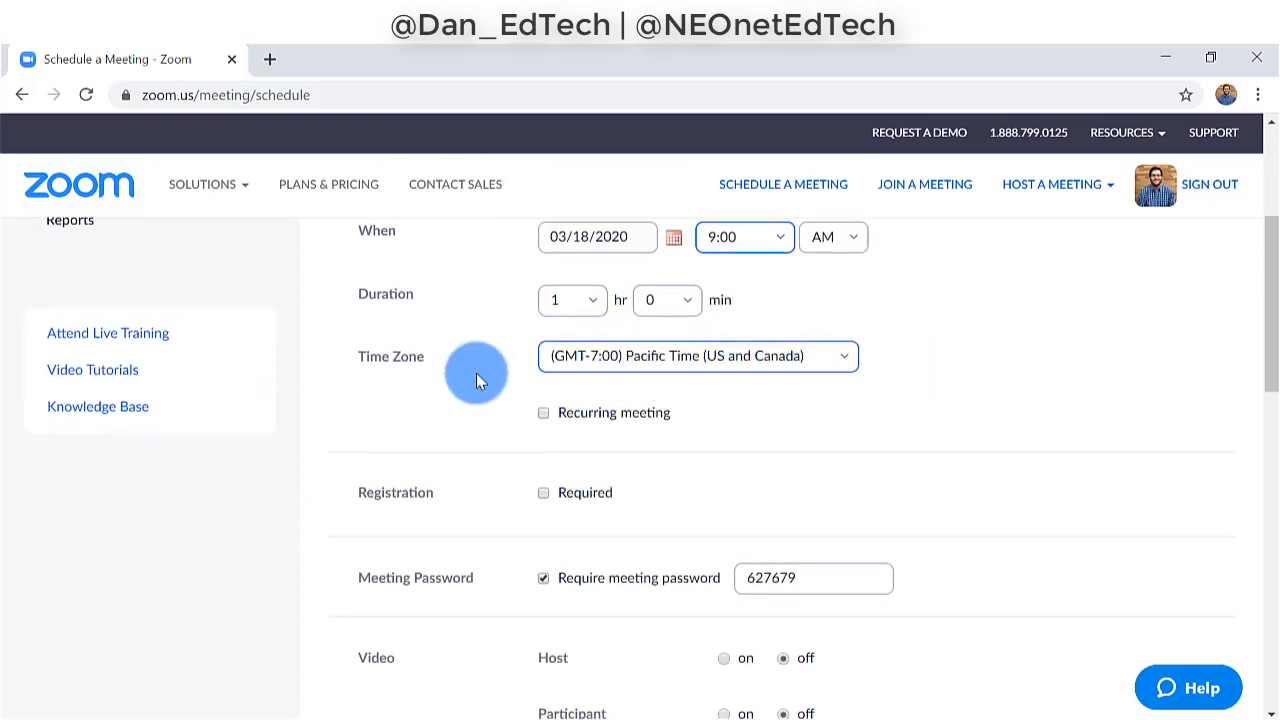
scroll(510, 360, "down", 1)
scroll(445, 330, "up", 1)
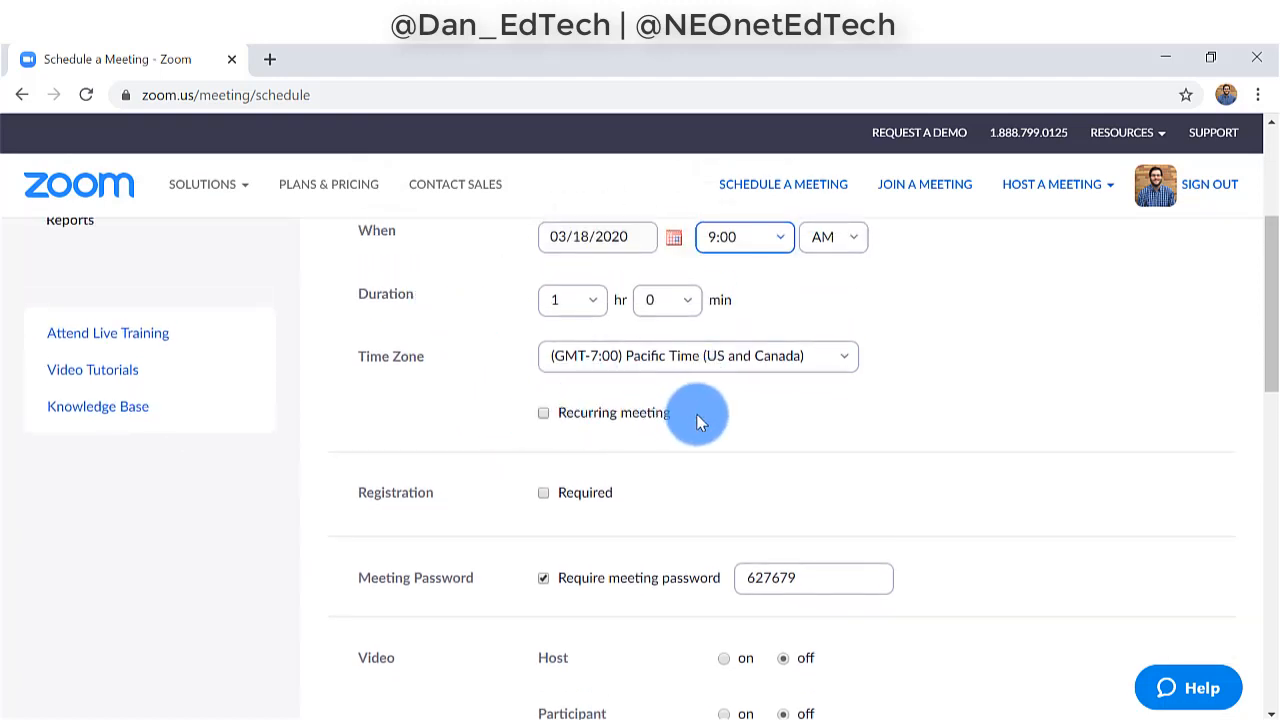
left_click(546, 413)
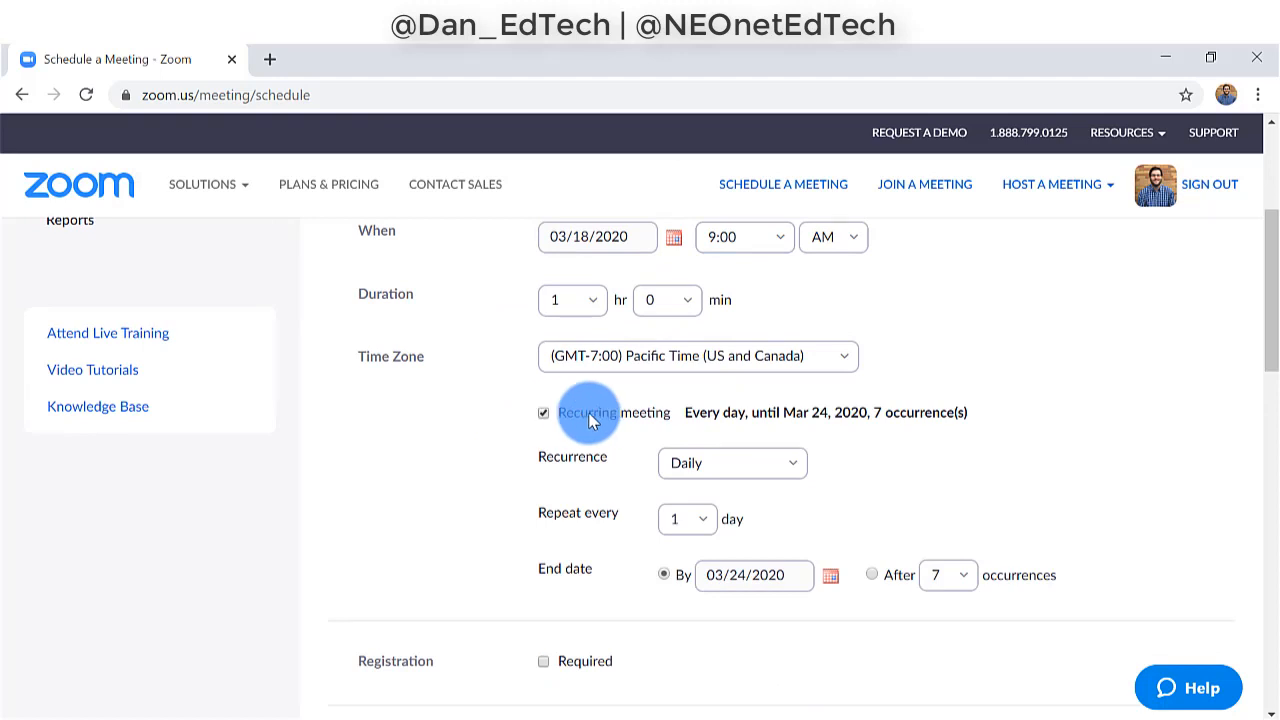
scroll(963, 429, "down", 1)
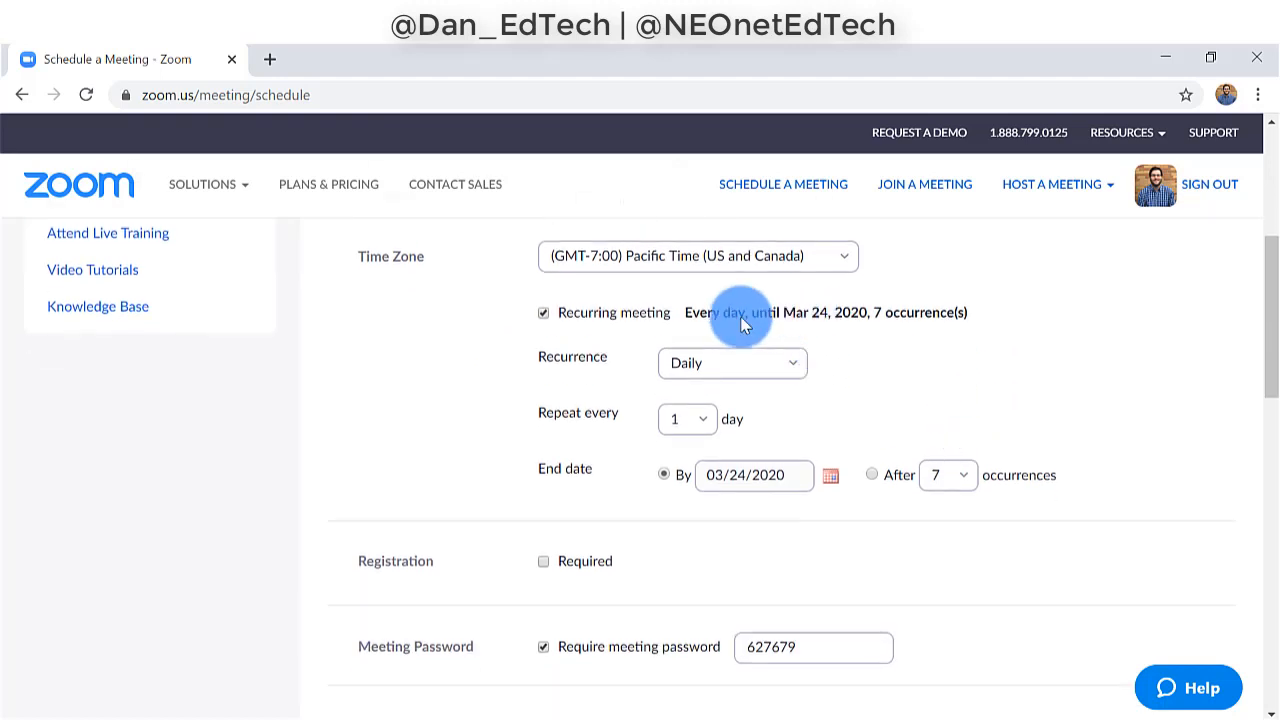
left_click(792, 364)
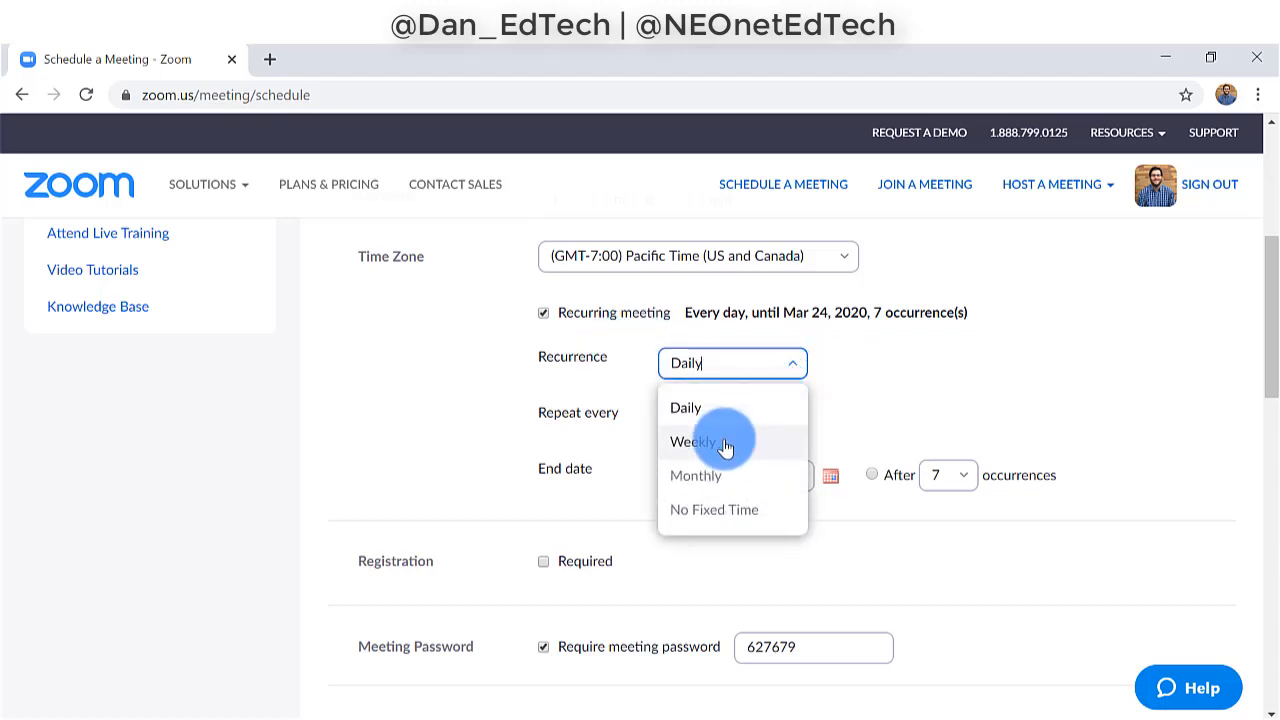
left_click(682, 408)
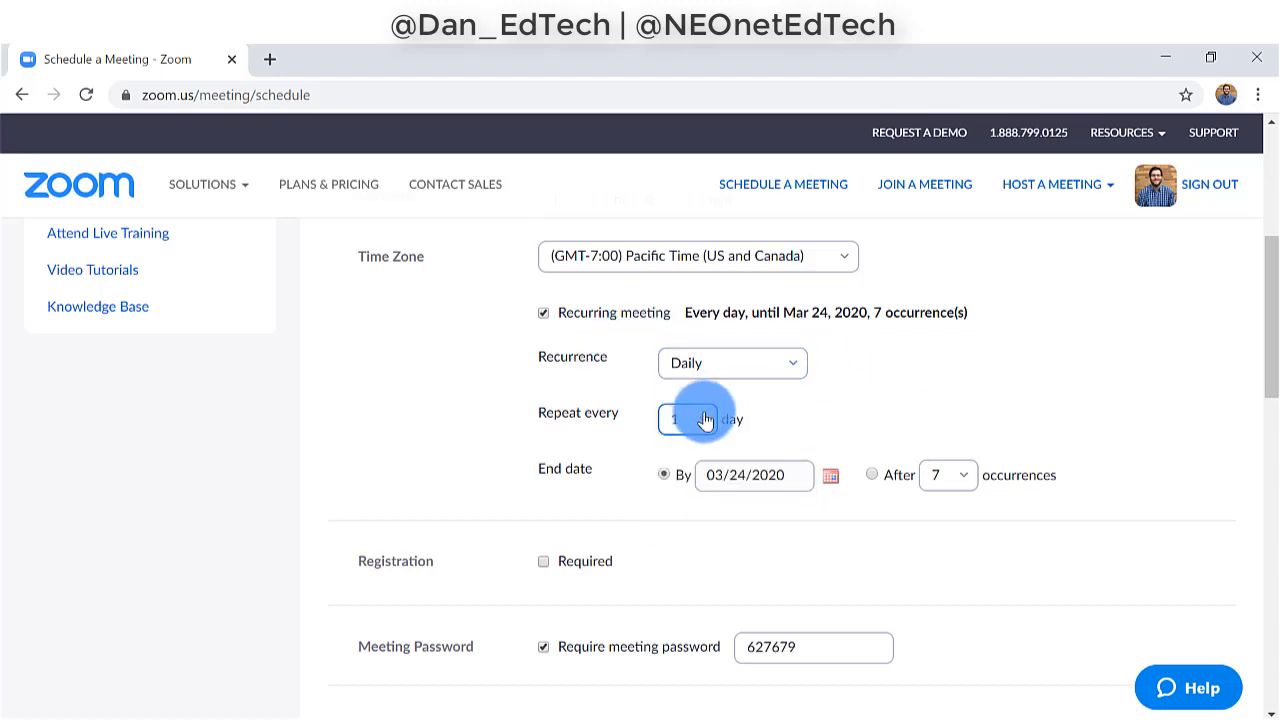
Set the recurring meeting to repeat every 5 days with an end date of 03/27/2020
left_click(706, 422)
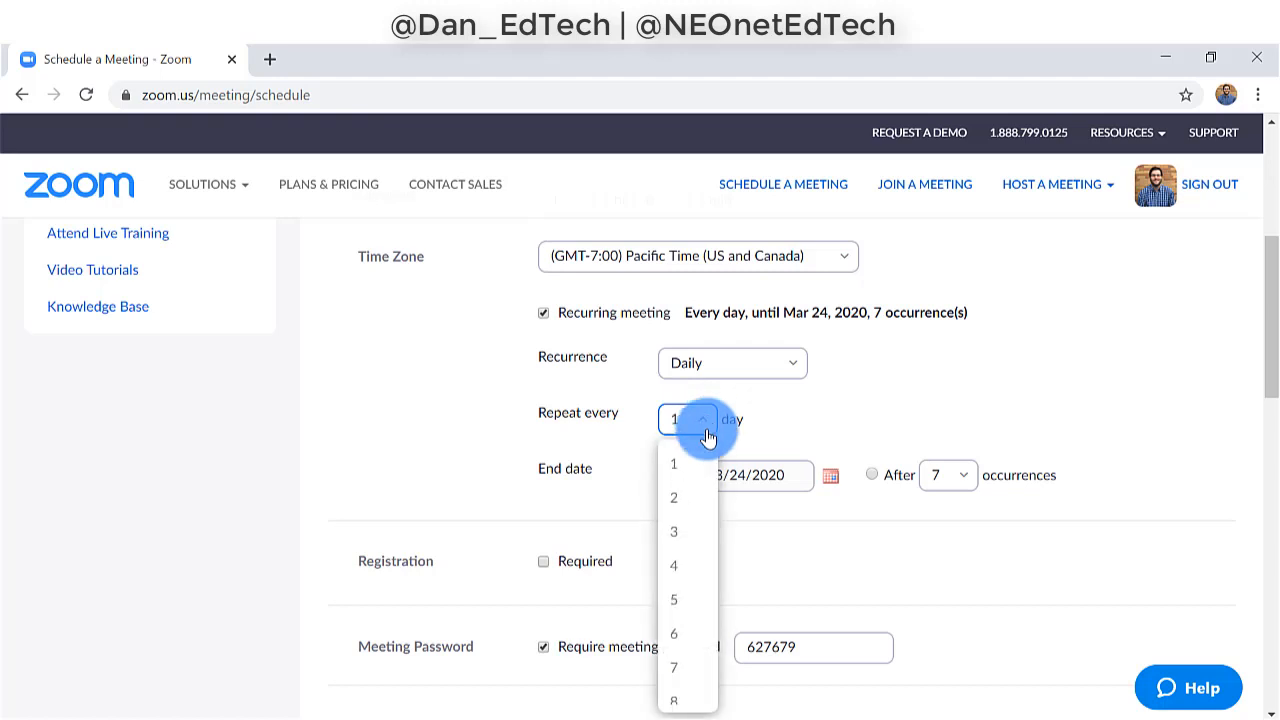
left_click(692, 600)
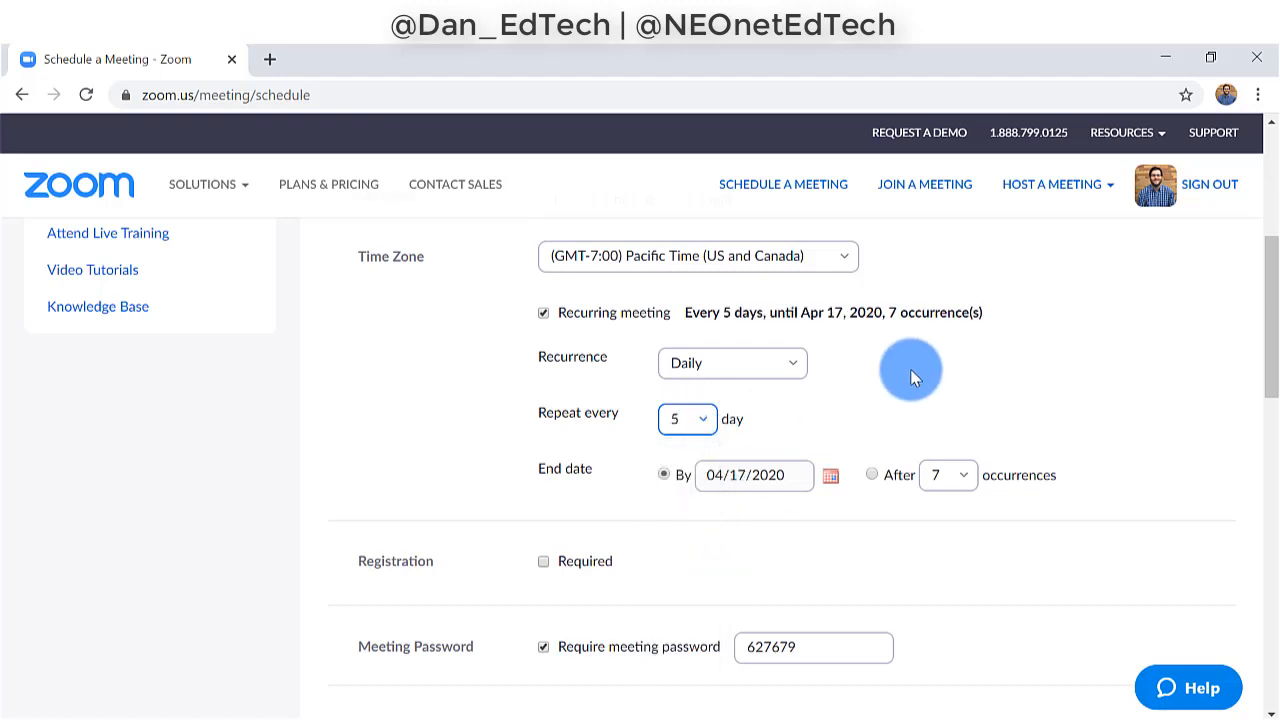
left_click(830, 483)
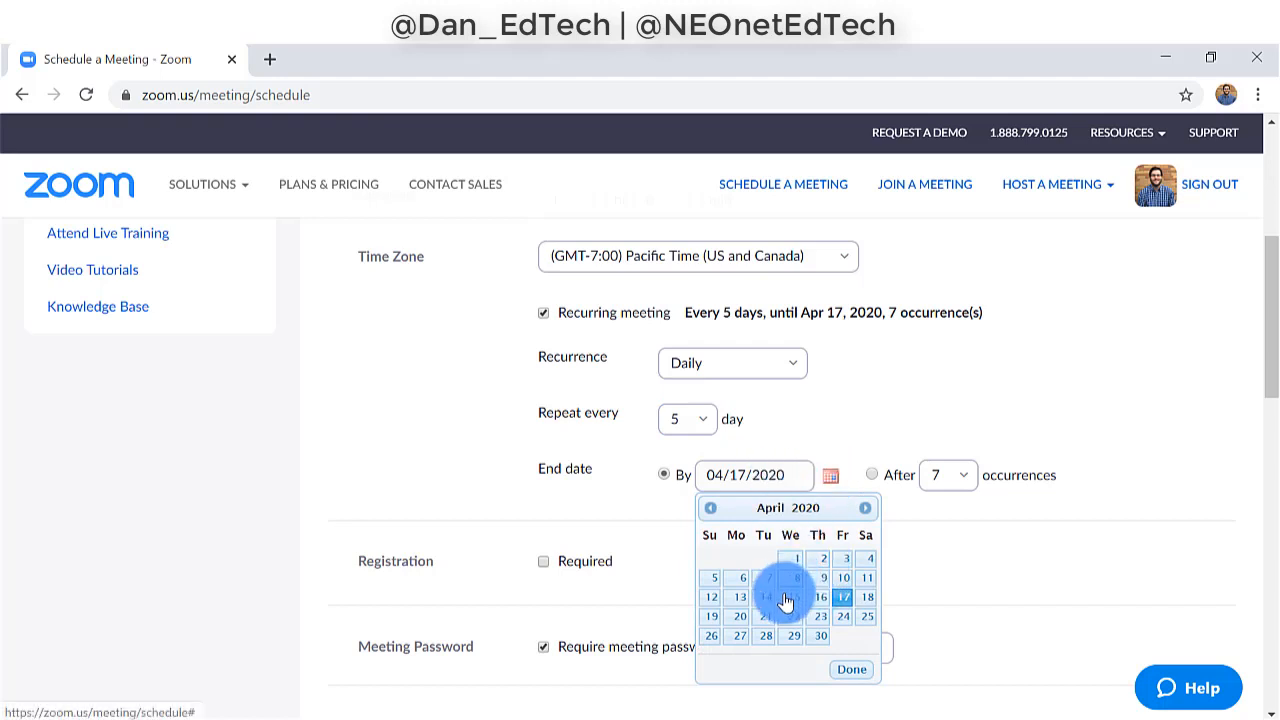
left_click(710, 508)
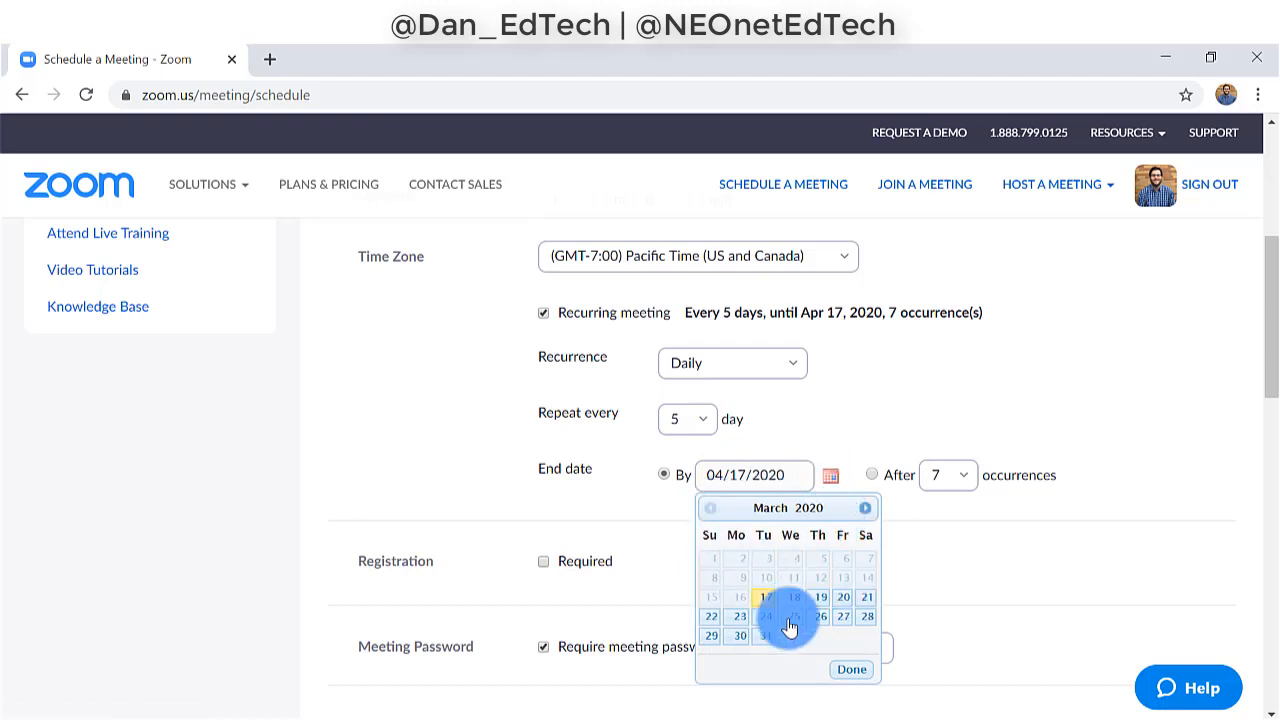
left_click(843, 617)
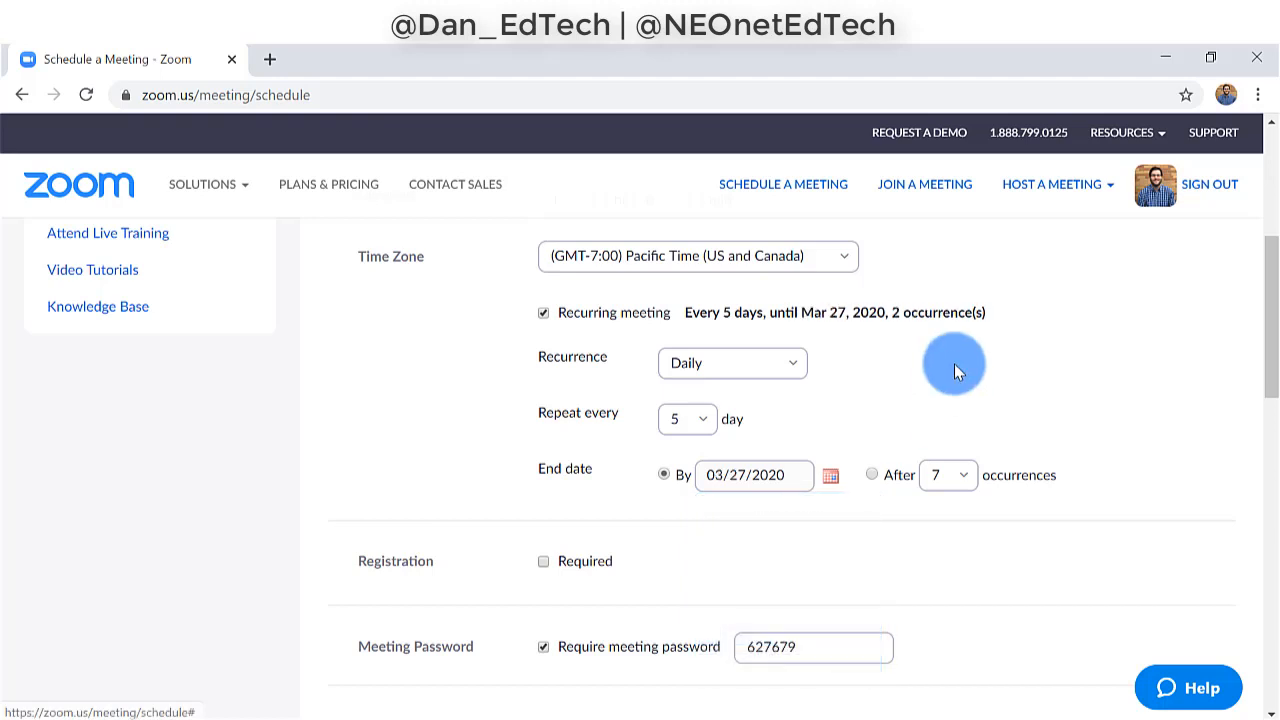
left_click(700, 419)
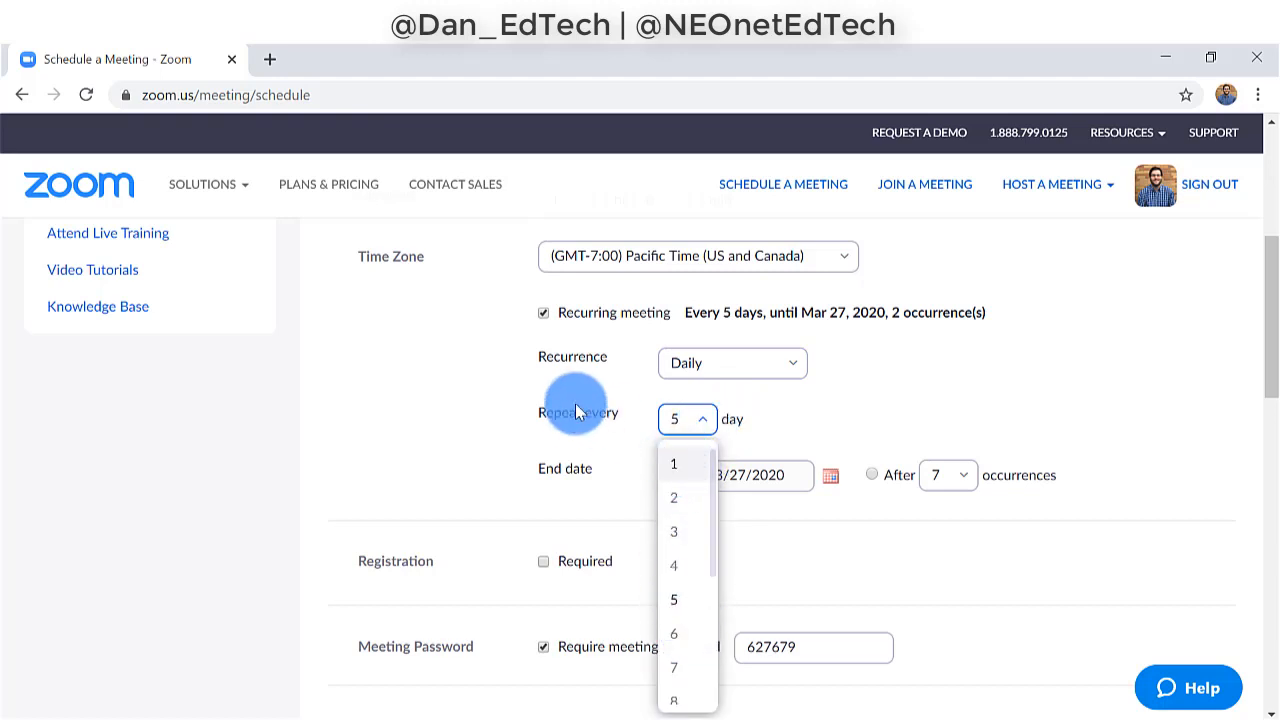
left_click(586, 474)
Turn on required registration to examine its attendee options, and turn the requirement off again
scroll(583, 460, "down", 1)
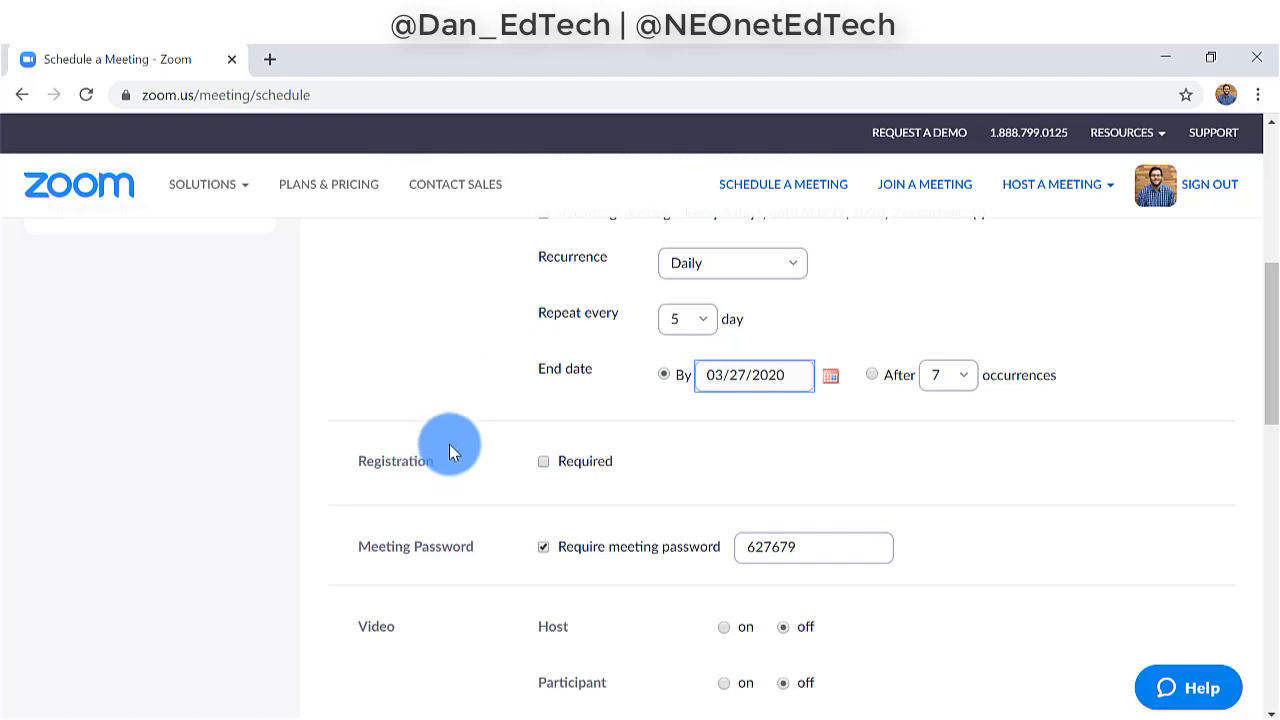
scroll(514, 428, "down", 1)
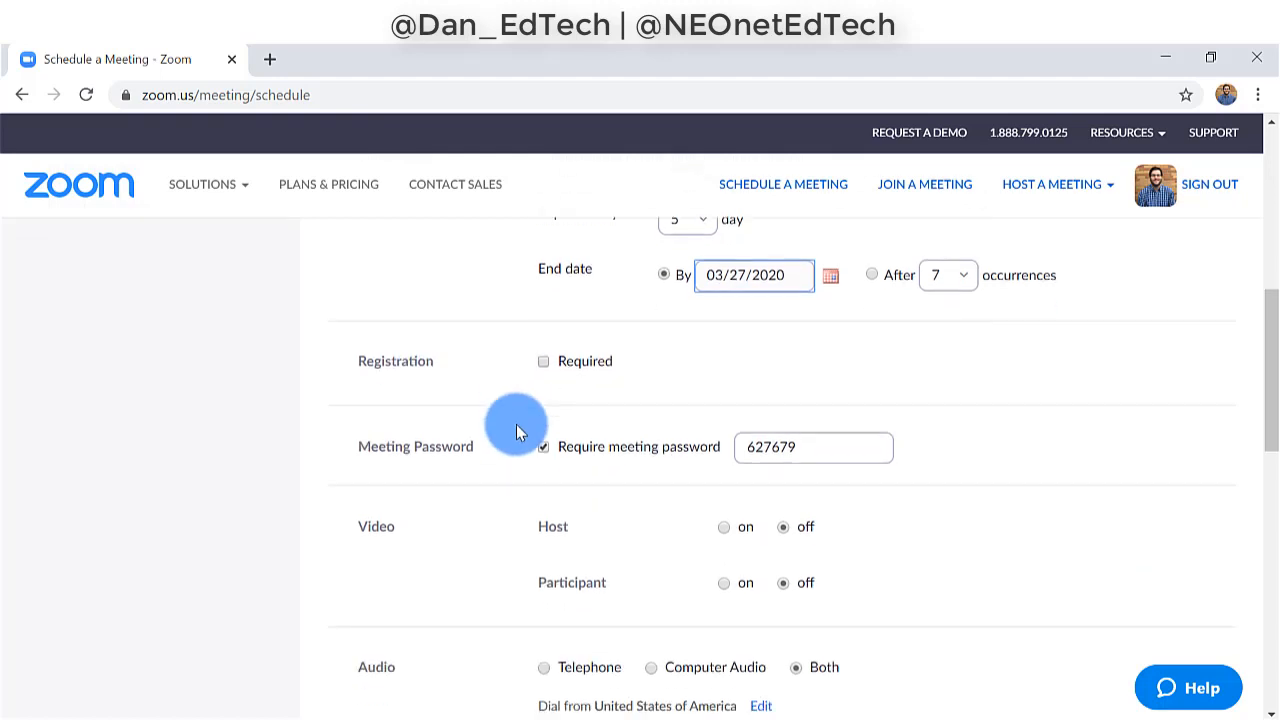
left_click_drag(347, 372, 488, 371)
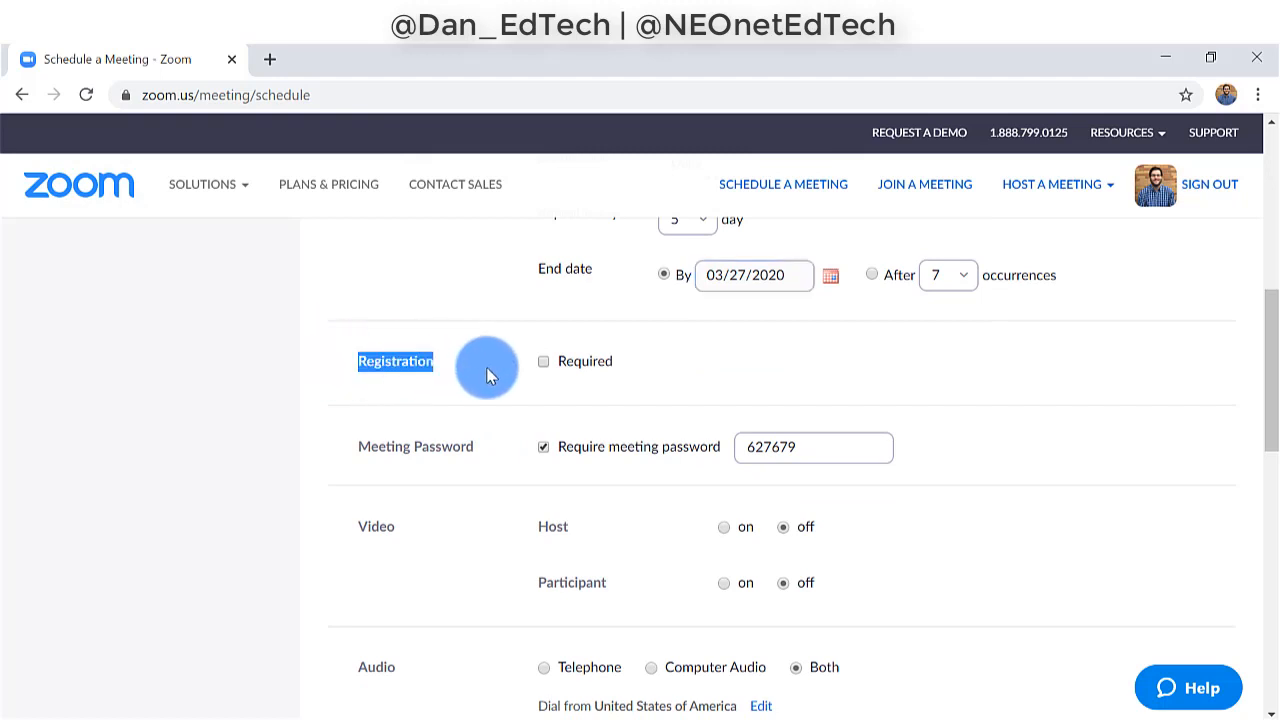
left_click(533, 376)
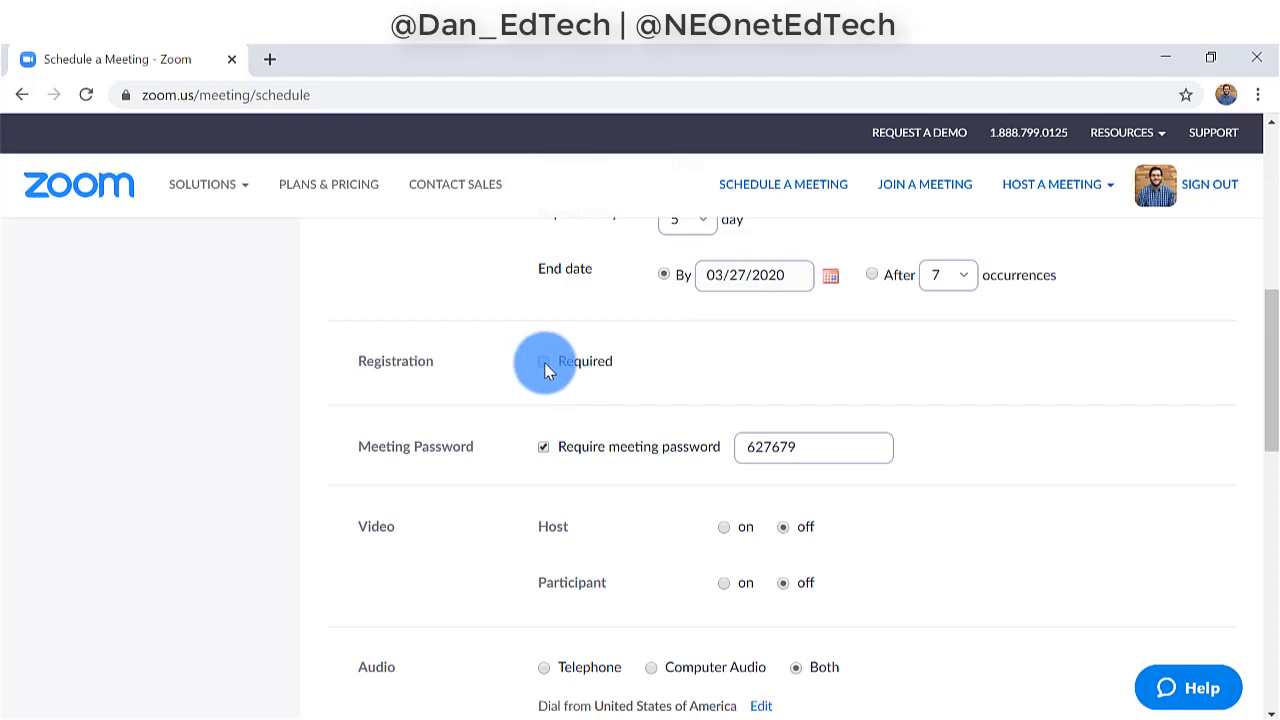
left_click(544, 362)
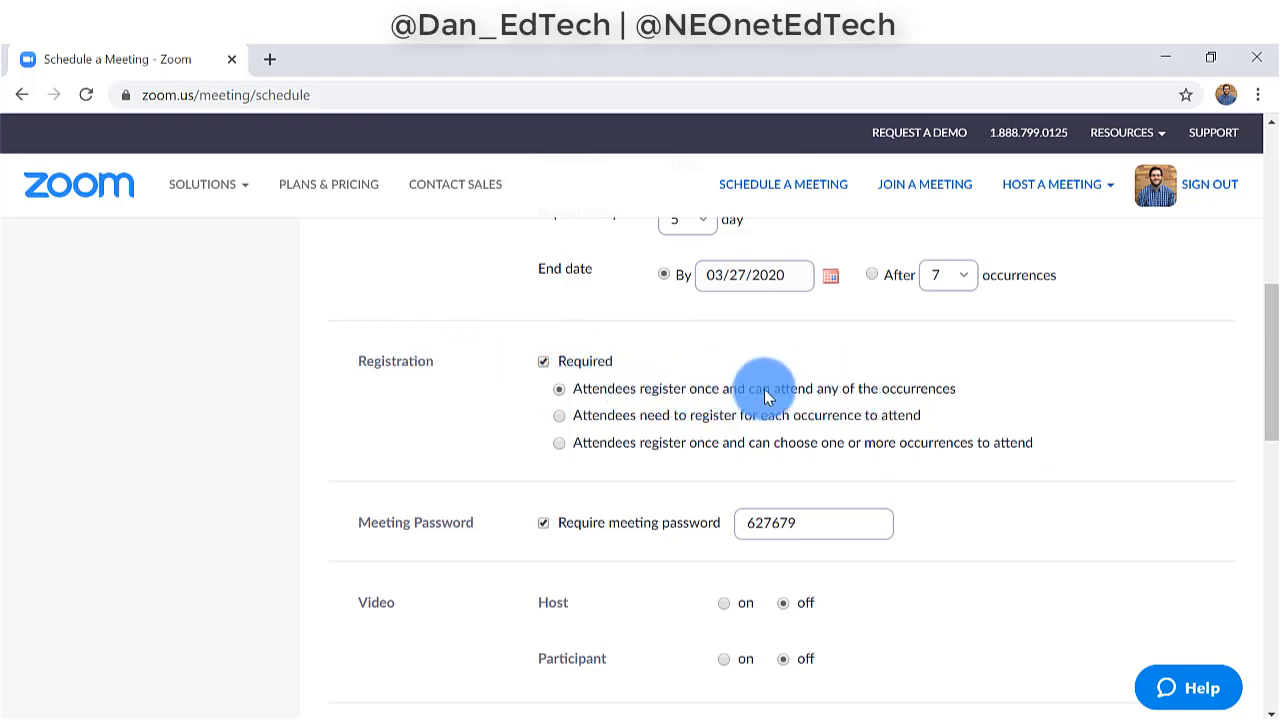
left_click(546, 364)
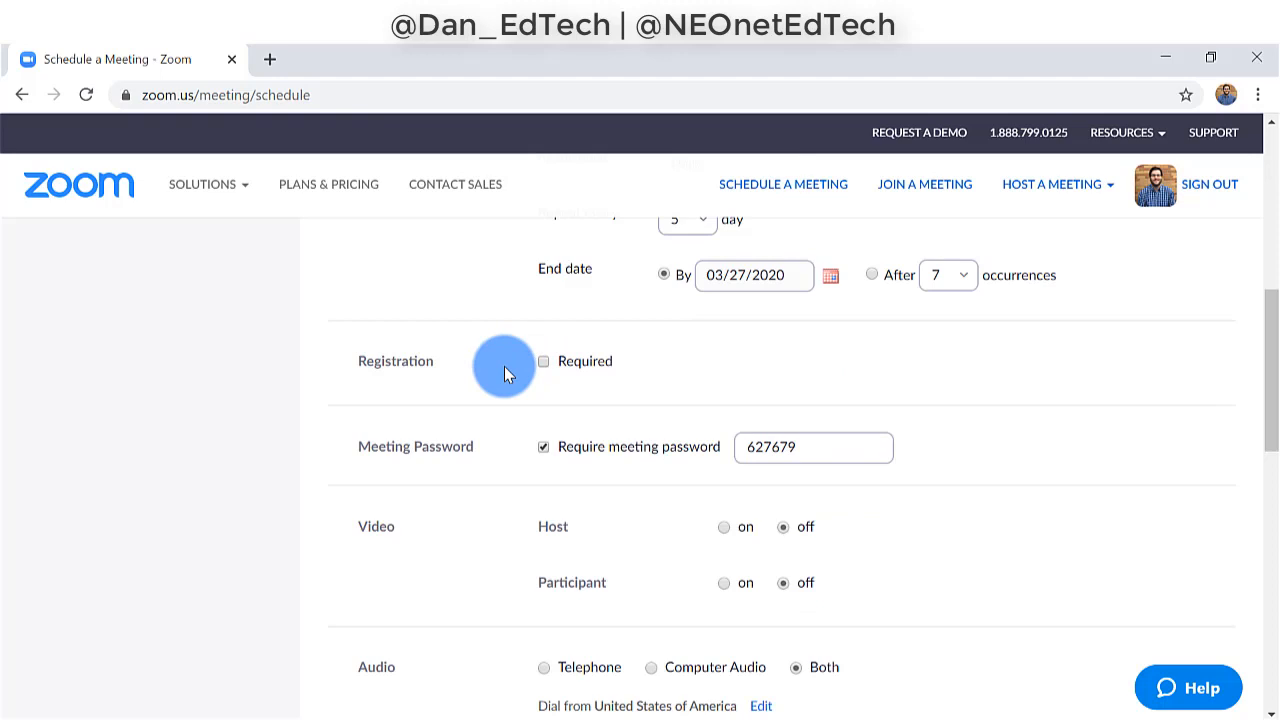
Examine the meeting password requirement and the password assigned to the meeting
scroll(527, 361, "down", 1)
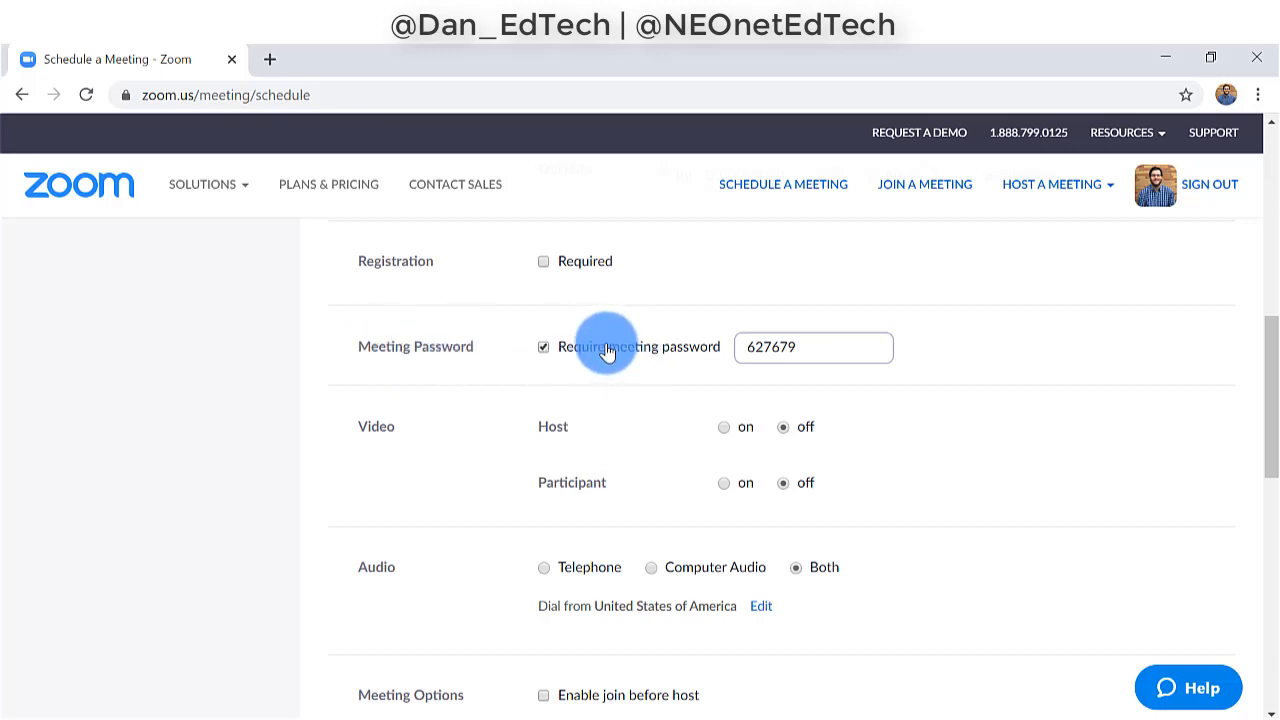
double_click(806, 348)
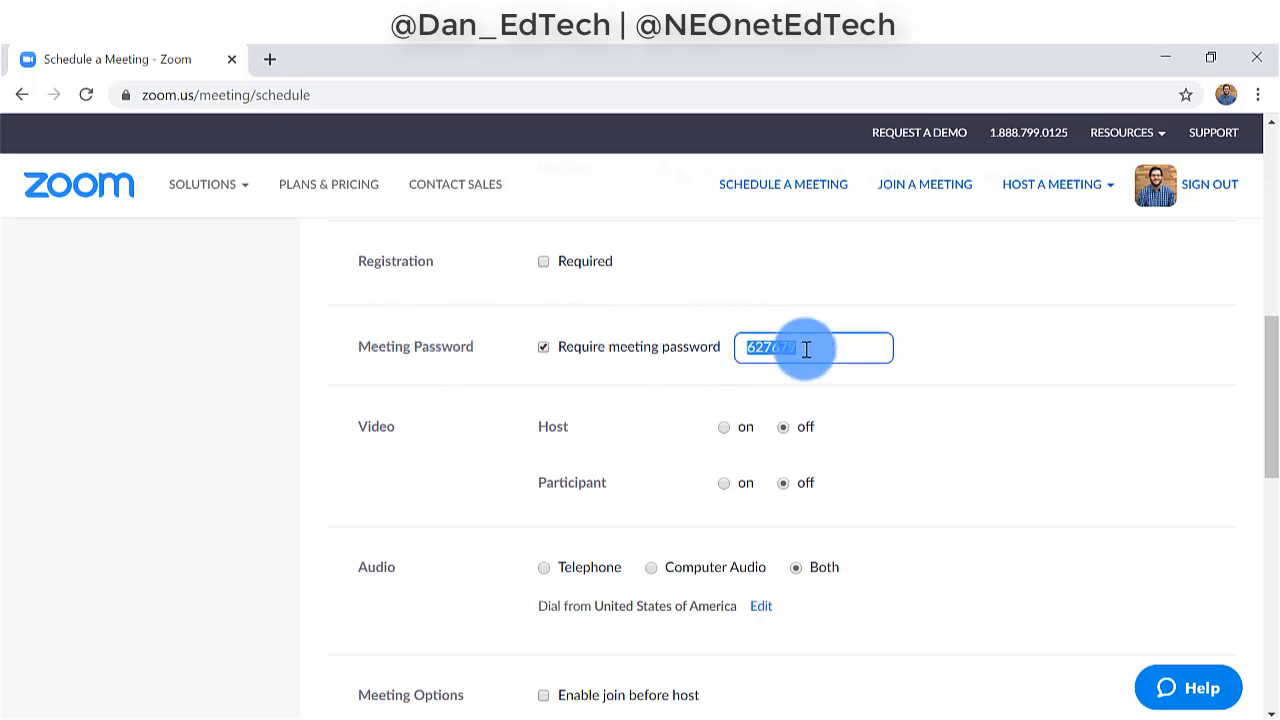
left_click(699, 352)
left_click(699, 352)
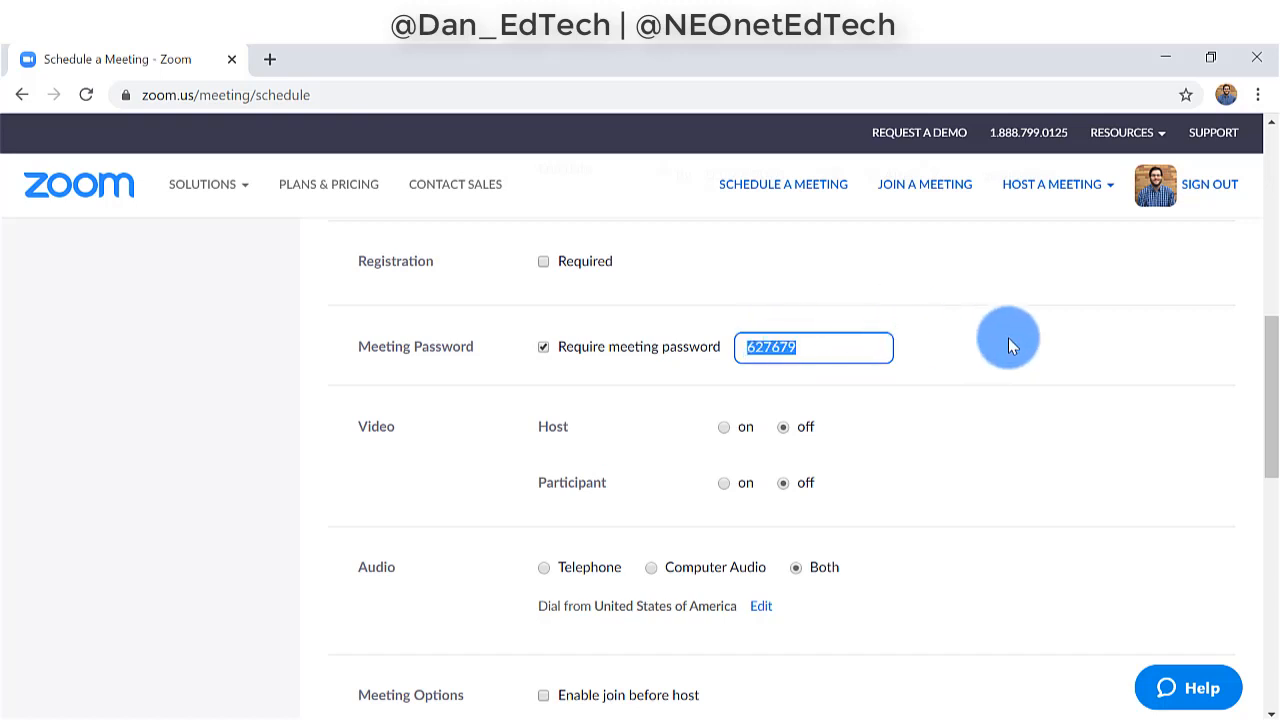
Turn on the host video for the meeting
scroll(1008, 338, "down", 1)
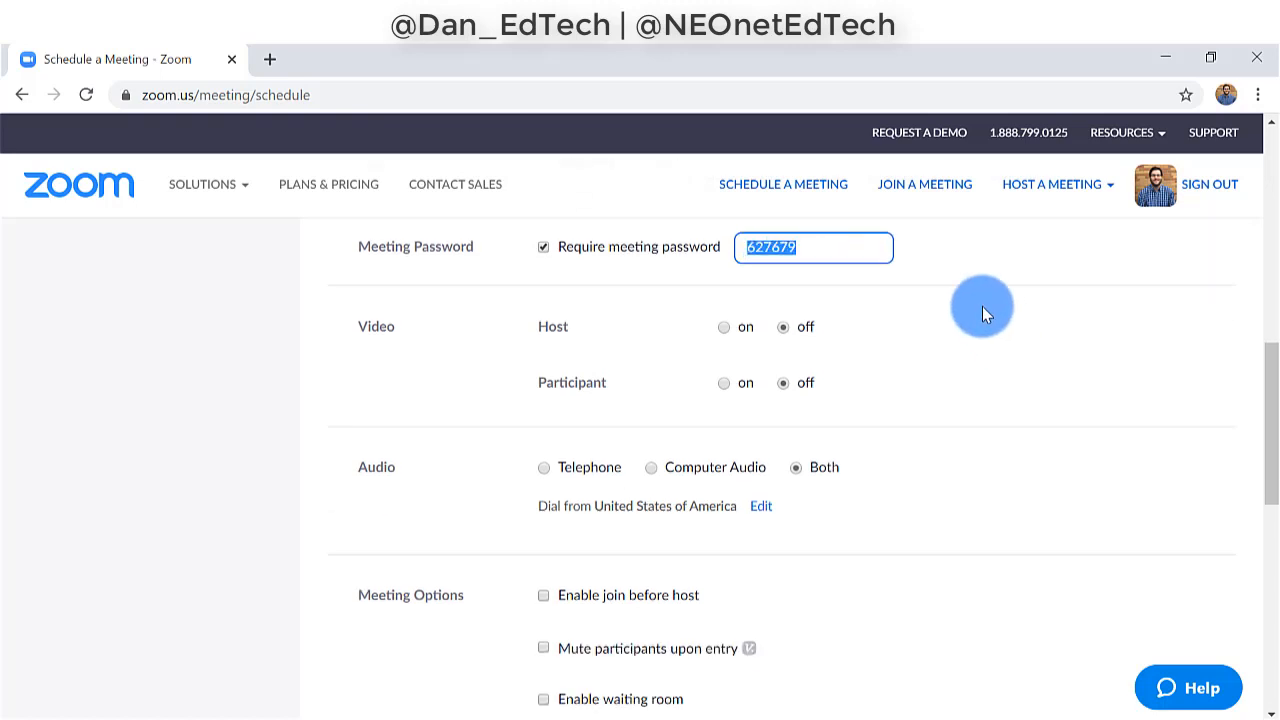
scroll(377, 318, "down", 1)
scroll(399, 283, "up", 1)
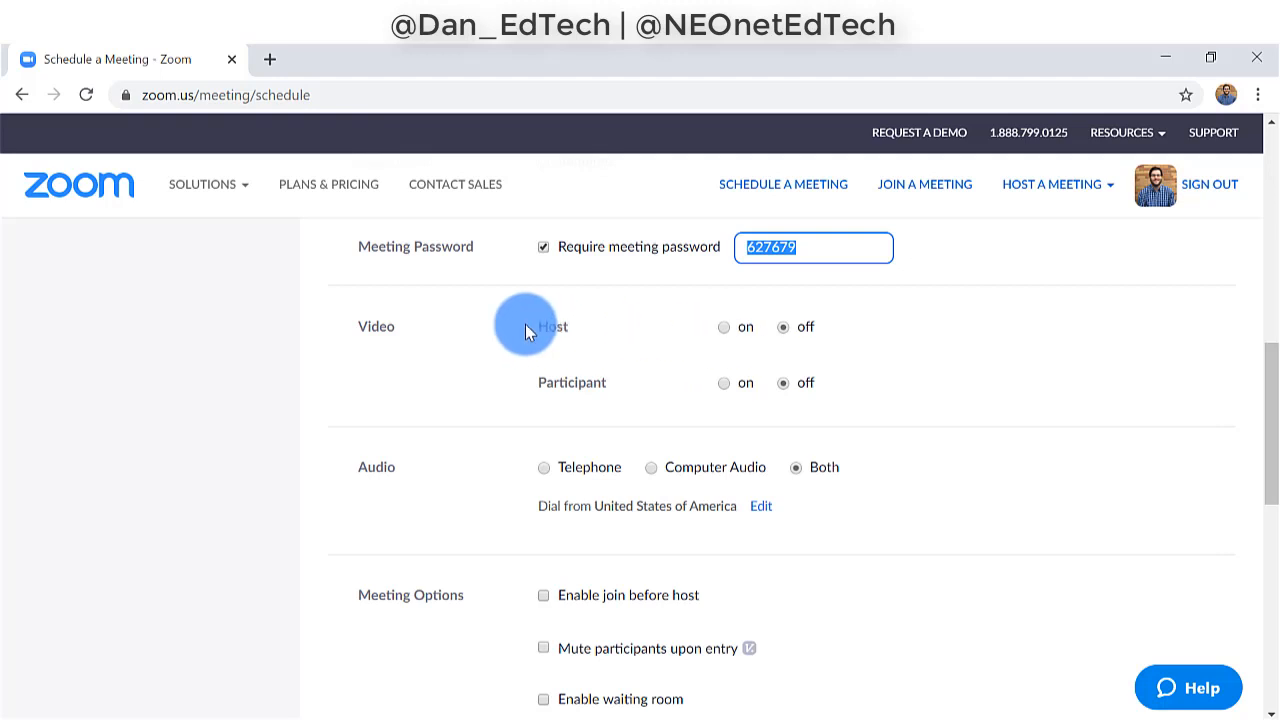
left_click(550, 327)
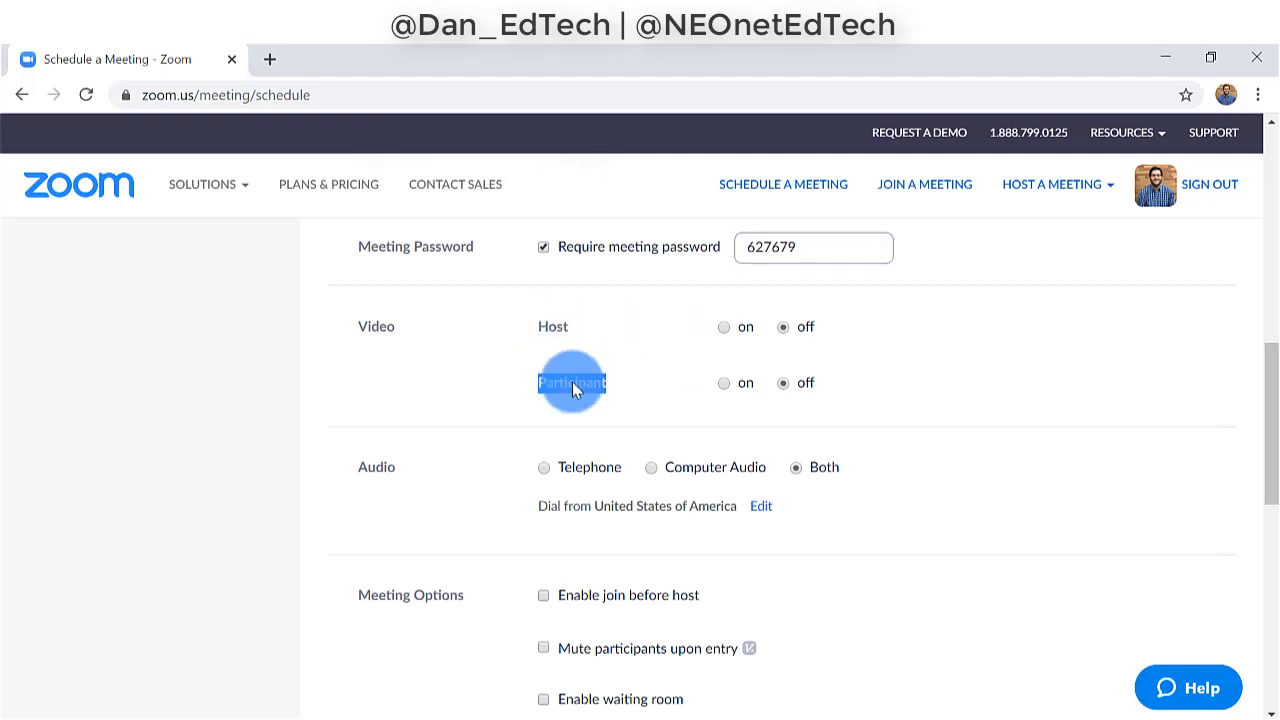
left_click(720, 326)
left_click(613, 341)
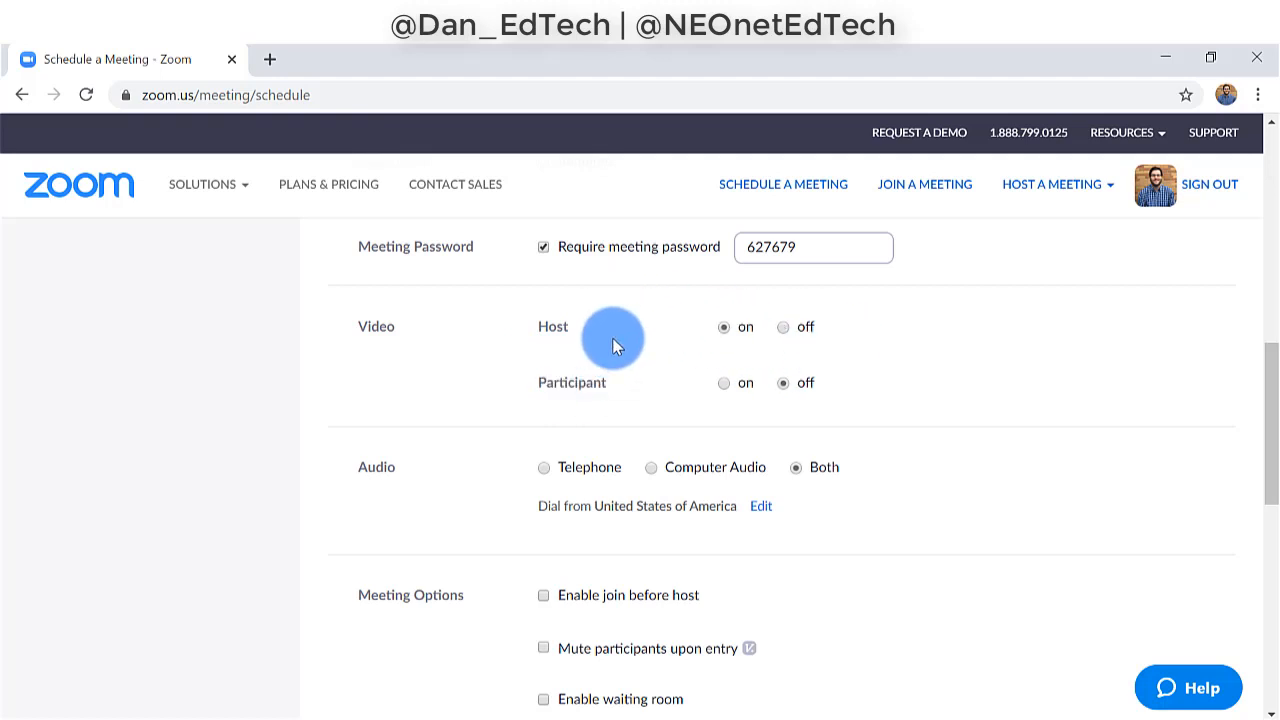
Set the meeting's audio option to Computer Audio
scroll(460, 357, "down", 1)
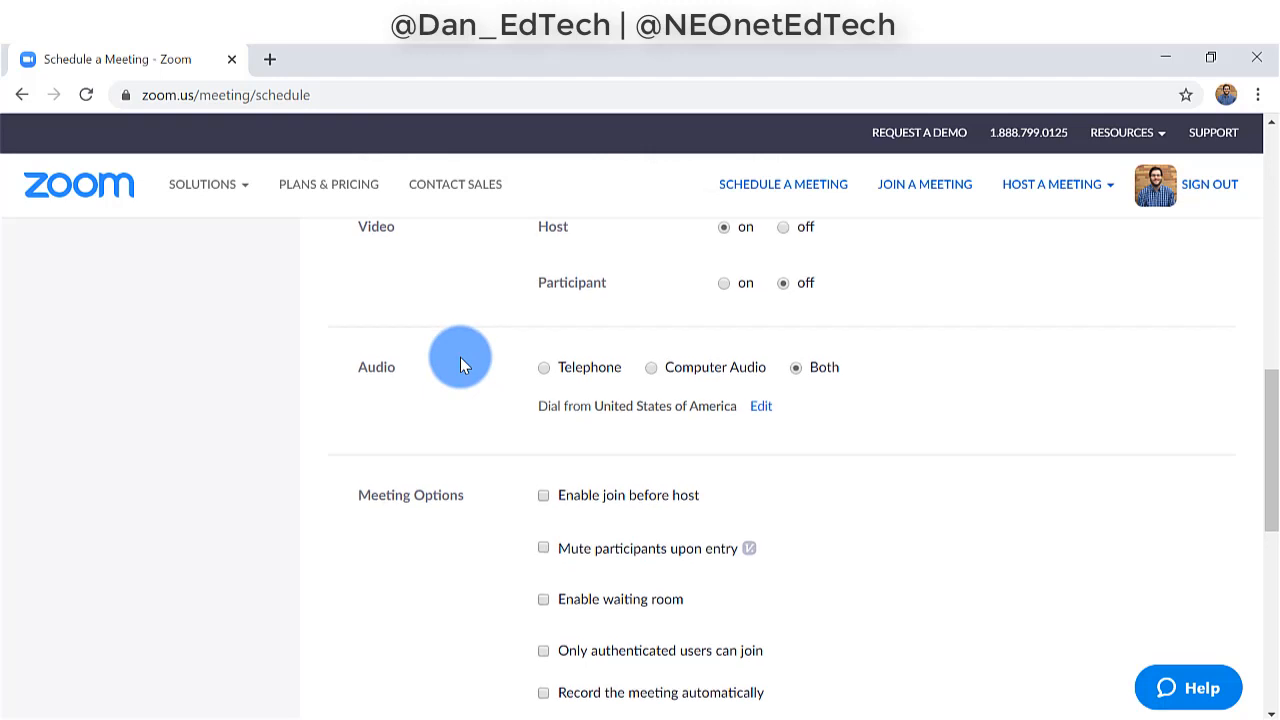
scroll(686, 366, "up", 1)
scroll(490, 385, "down", 1)
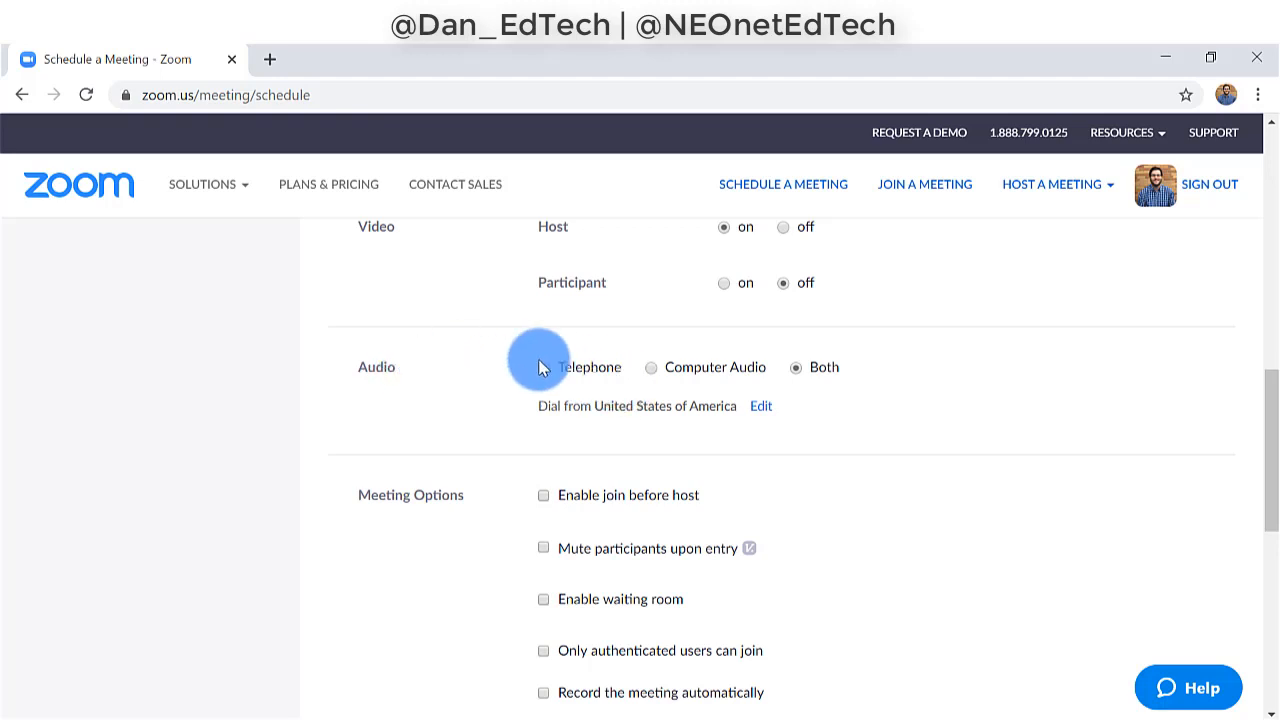
left_click_drag(563, 367, 596, 367)
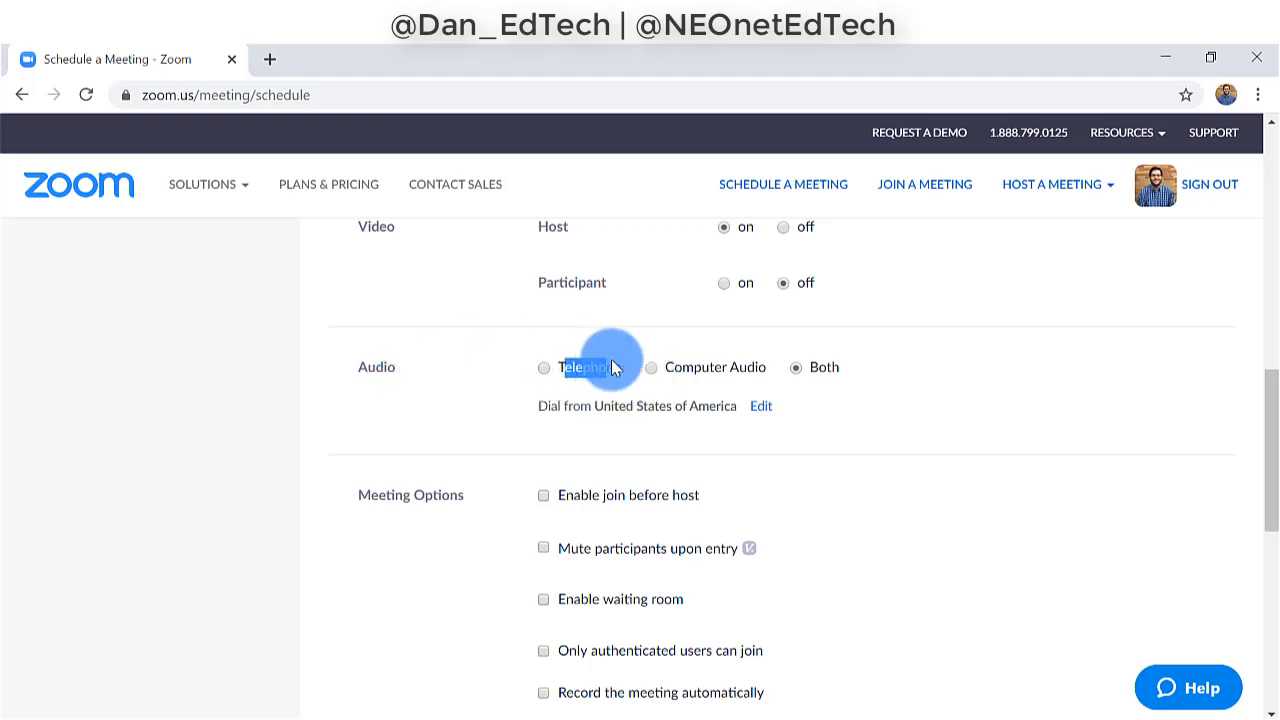
left_click(705, 372)
left_click(752, 369)
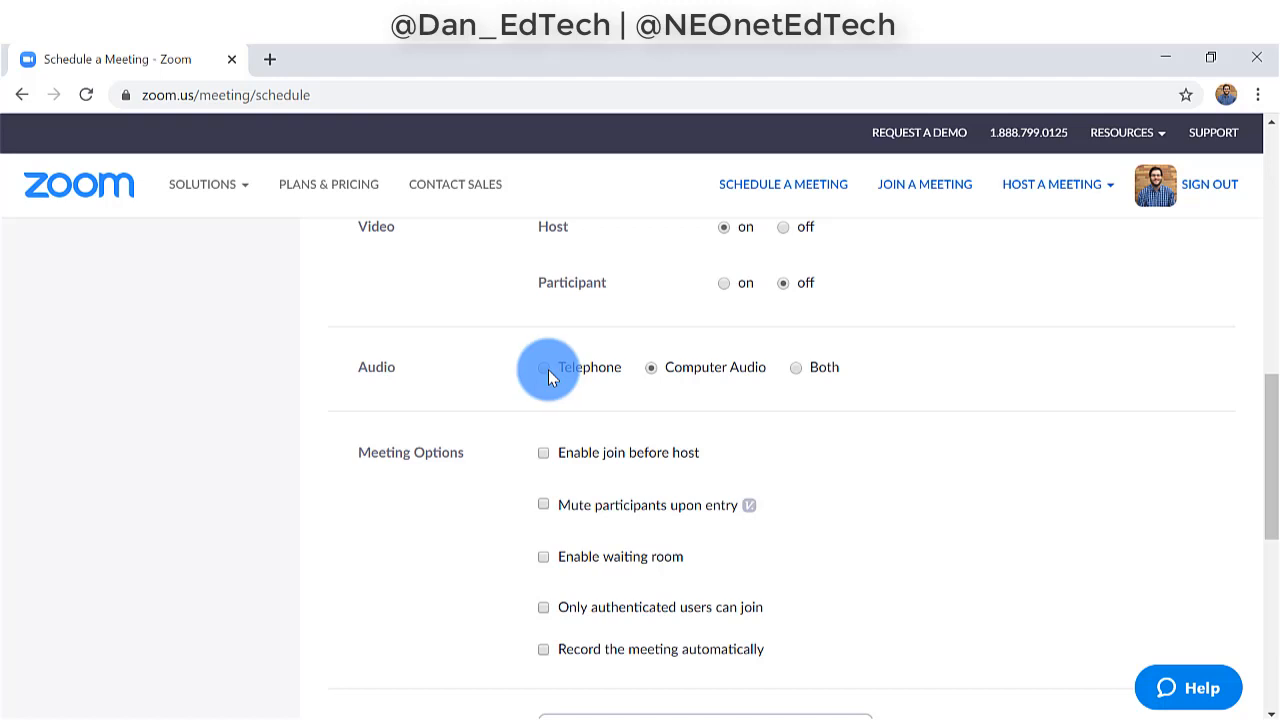
Set the meeting's audio to Both and turn on muting participants upon entry
double_click(599, 369)
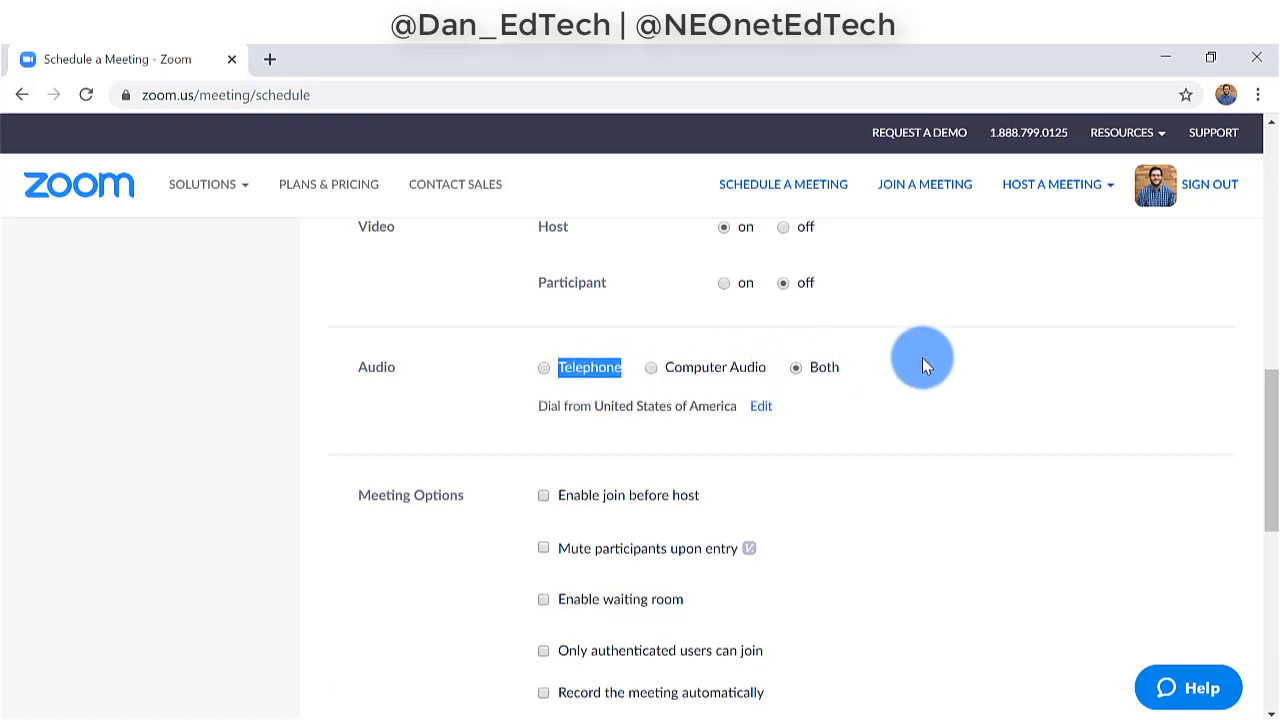
scroll(424, 378, "down", 1)
scroll(450, 390, "down", 1)
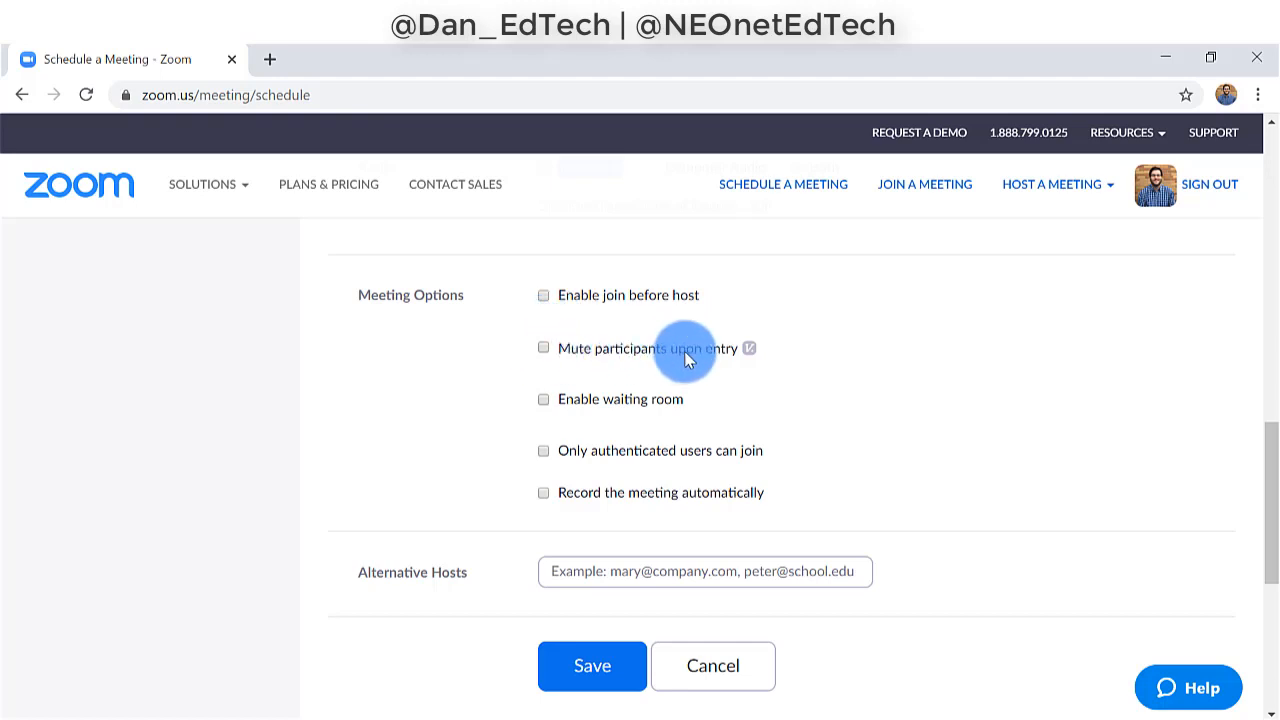
left_click(543, 349)
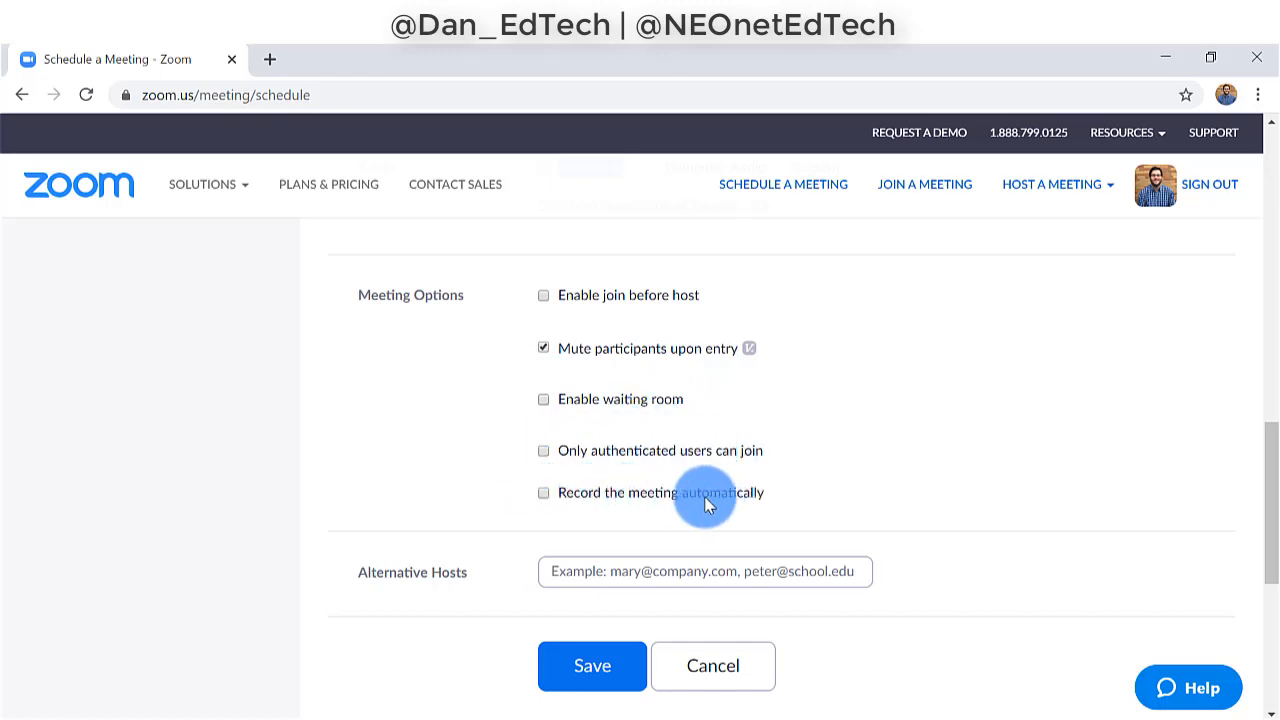
Turn on automatic recording of the meeting and have it recorded on the local computer
left_click(543, 492)
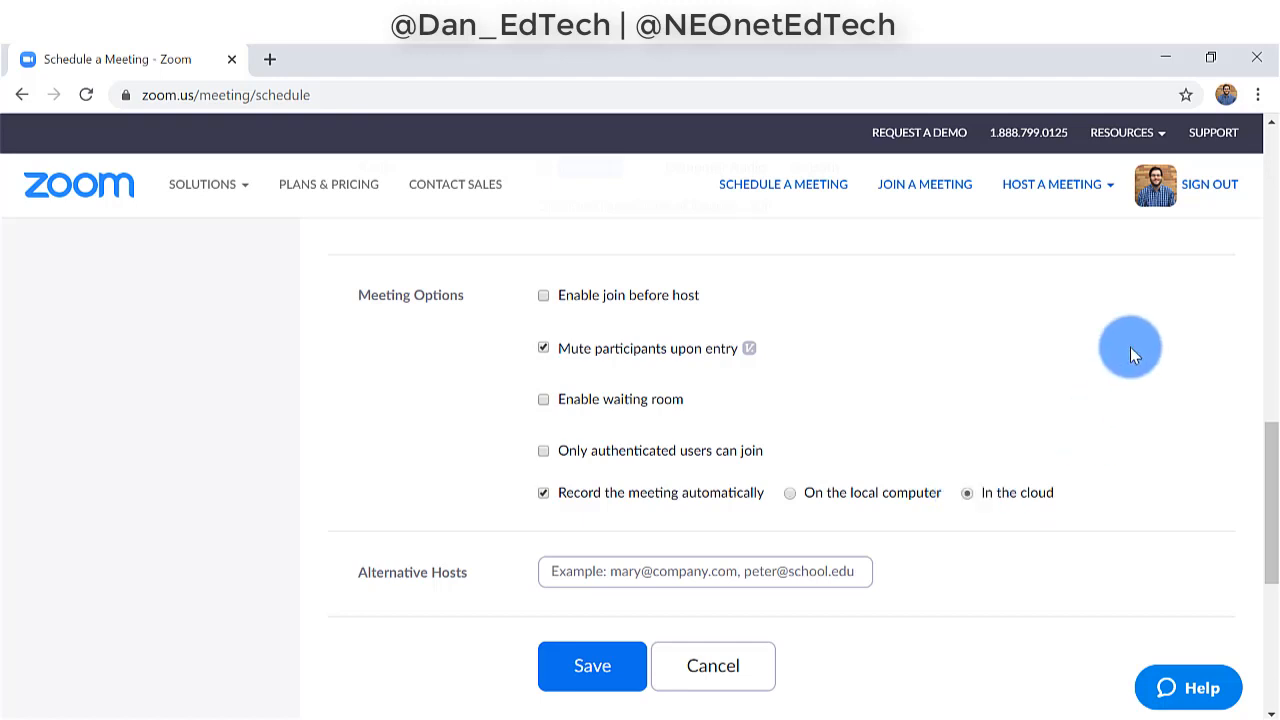
triple_click(1055, 495)
left_click(1045, 492)
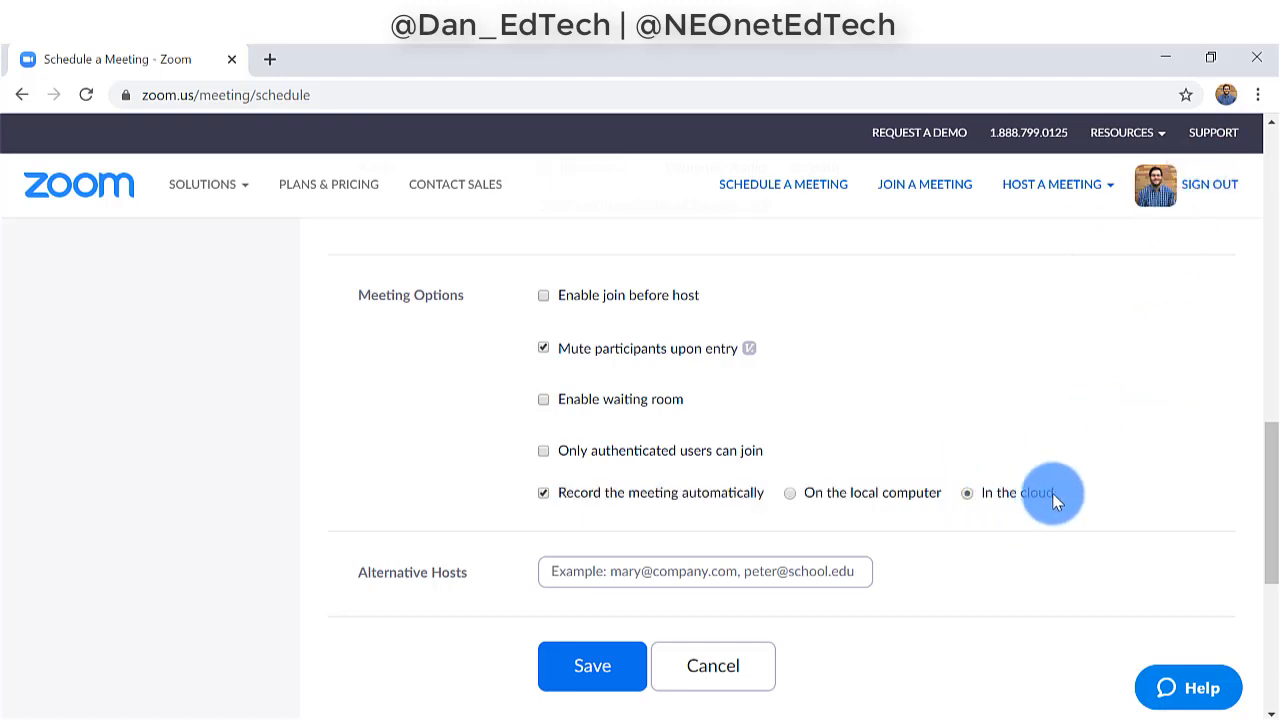
left_click(1028, 436)
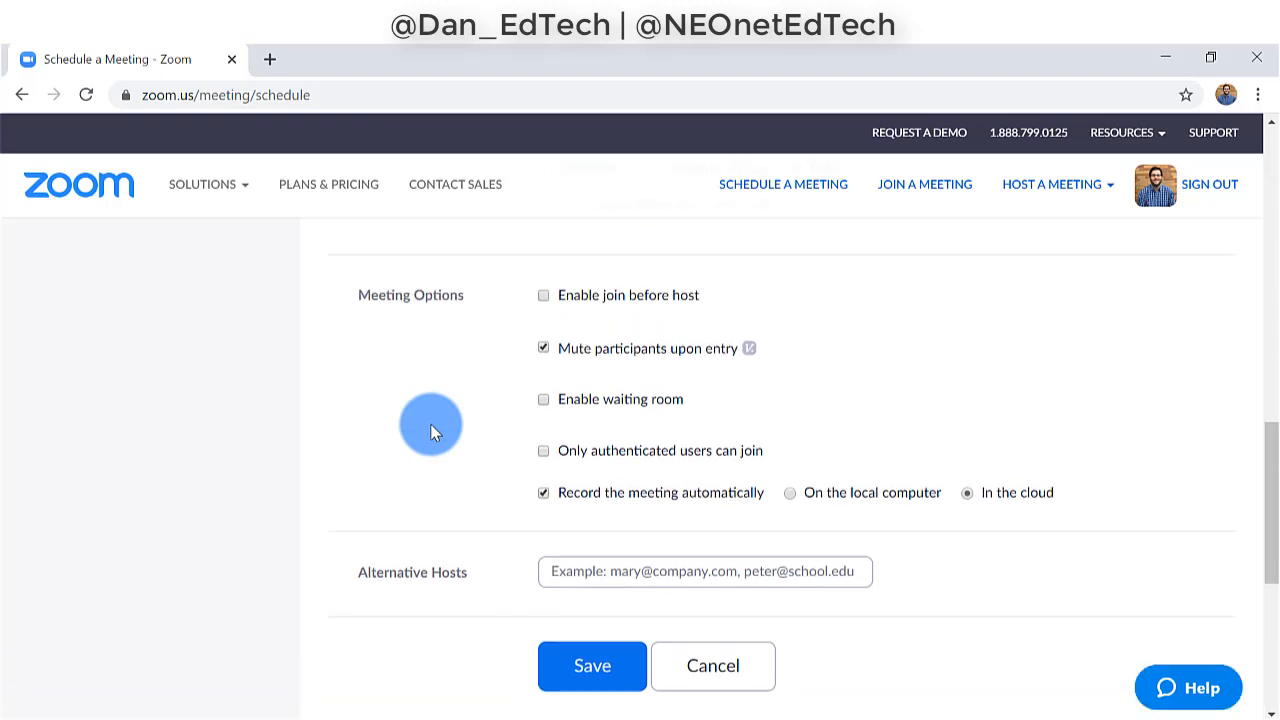
left_click(790, 493)
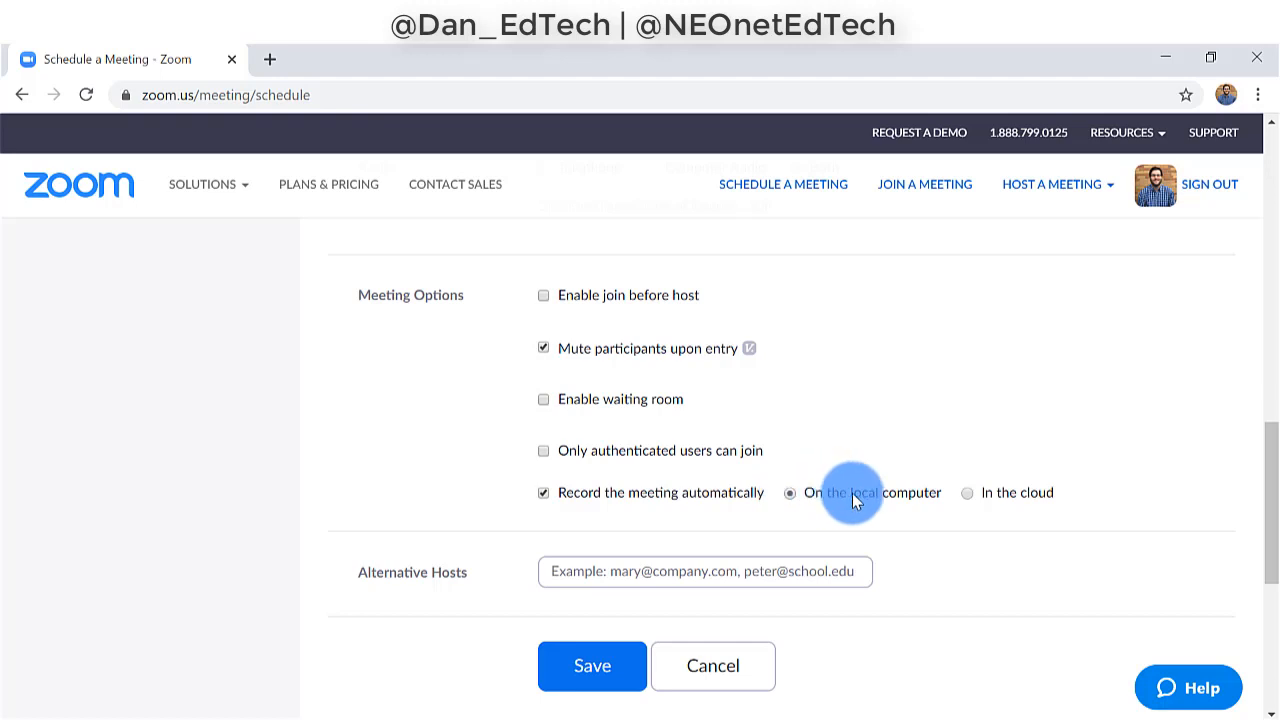
Examine the Alternative Hosts setting, leave it empty, and save the scheduled meeting
scroll(439, 405, "down", 1)
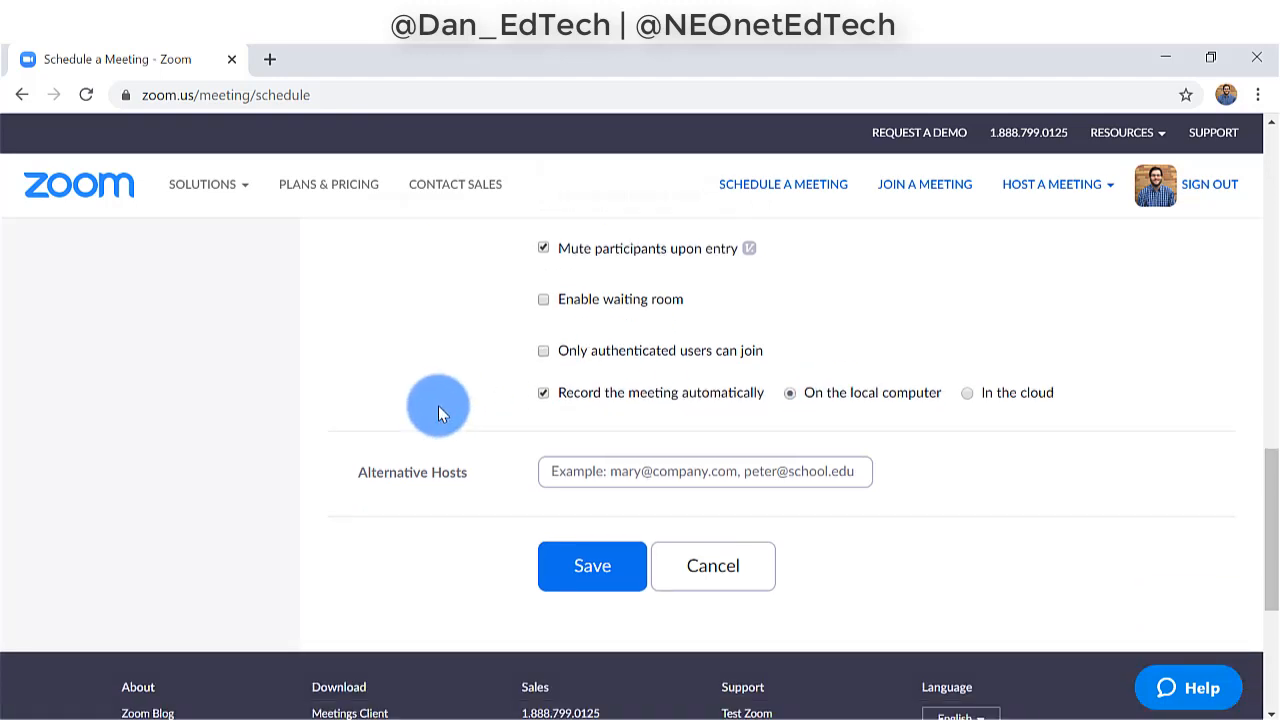
scroll(492, 437, "down", 1)
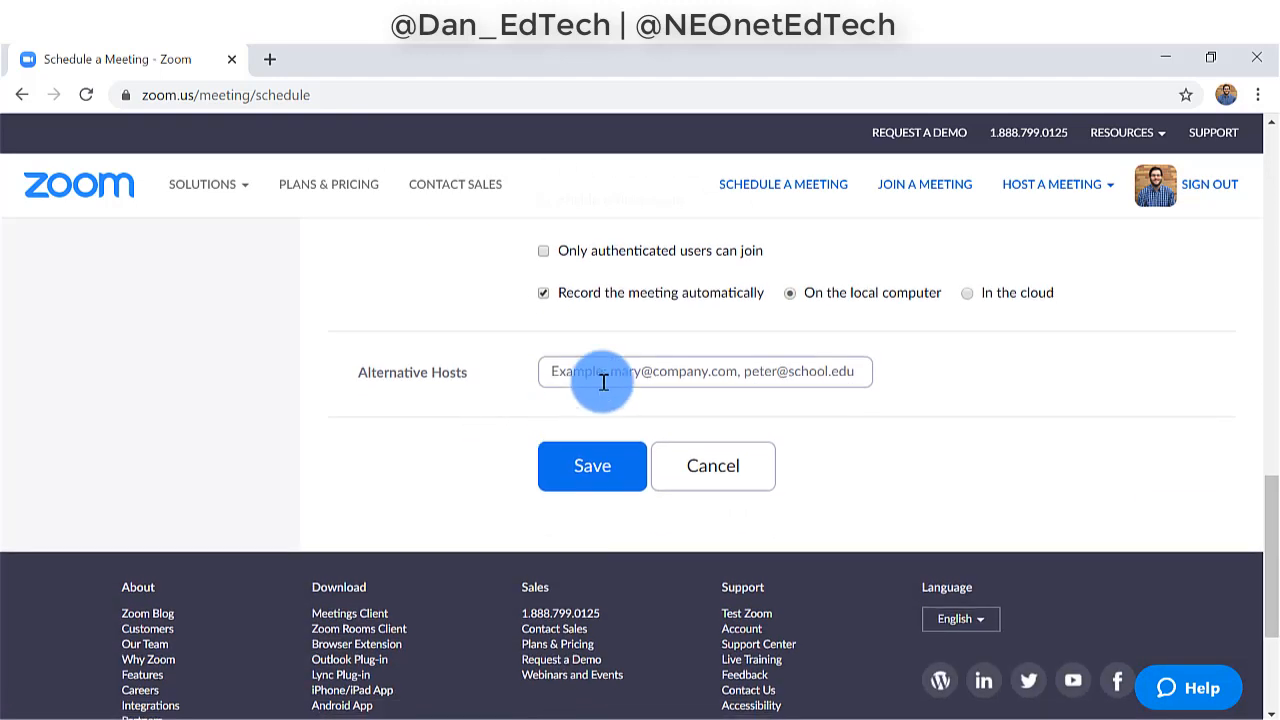
left_click(460, 385)
triple_click(458, 380)
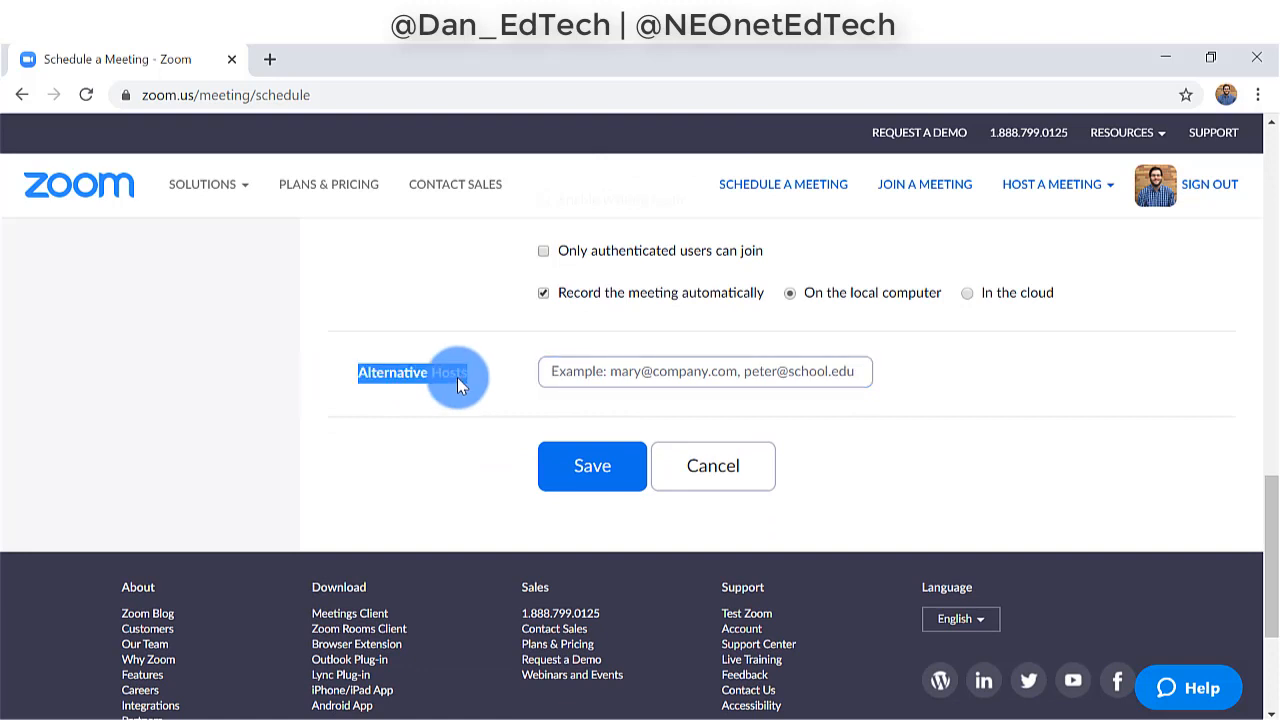
left_click(654, 376)
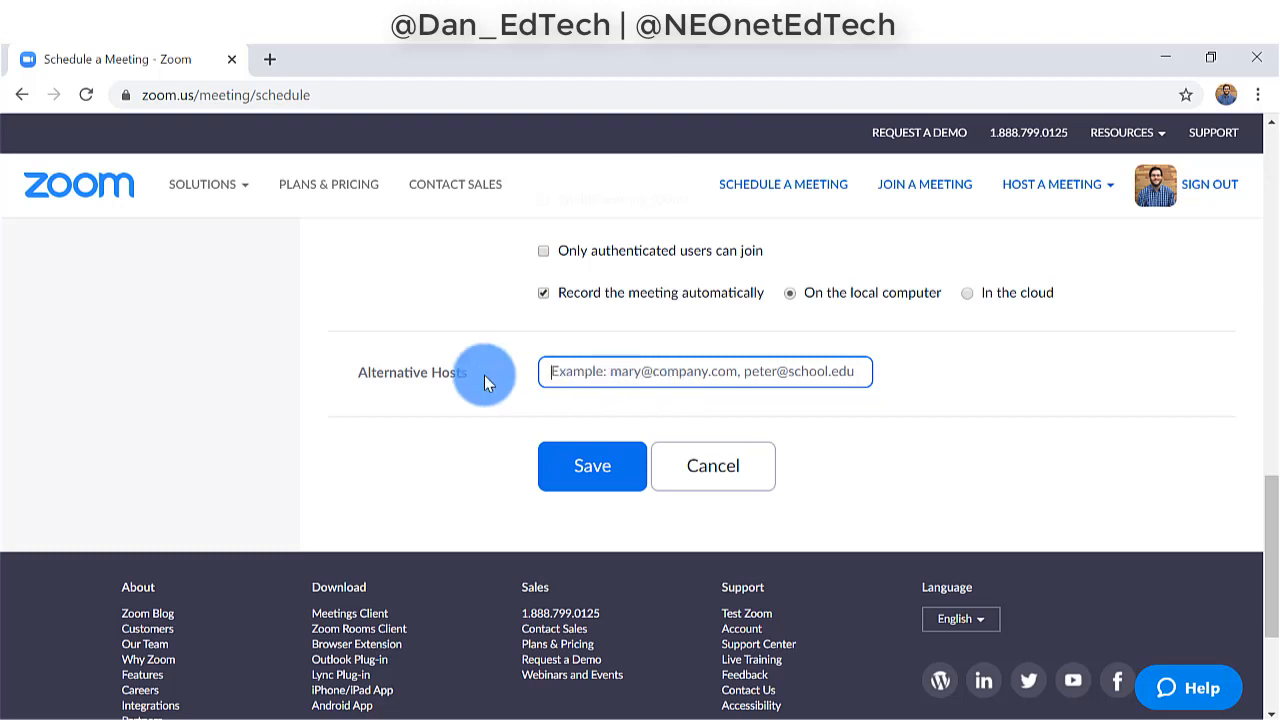
left_click(562, 478)
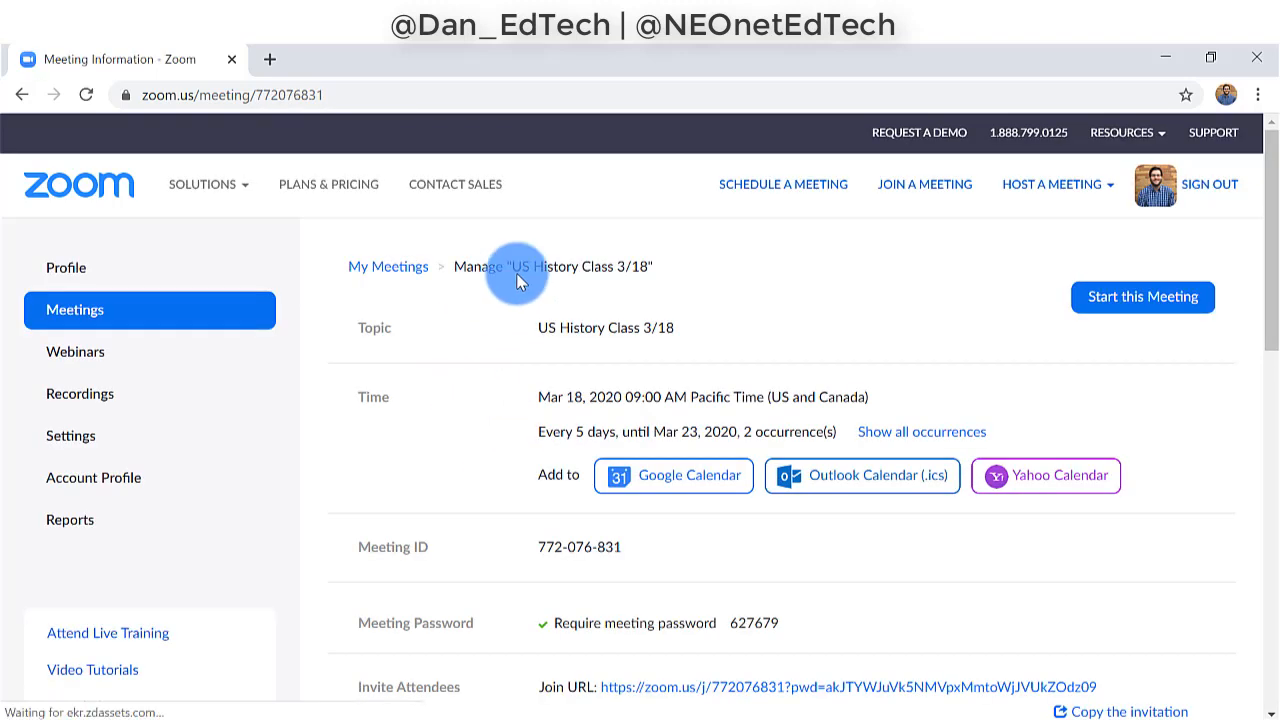
Review the saved meeting's topic, schedule, calendar options, password requirement and join URL for attendees
left_click_drag(515, 268, 652, 272)
left_click(648, 290)
scroll(530, 313, "down", 1)
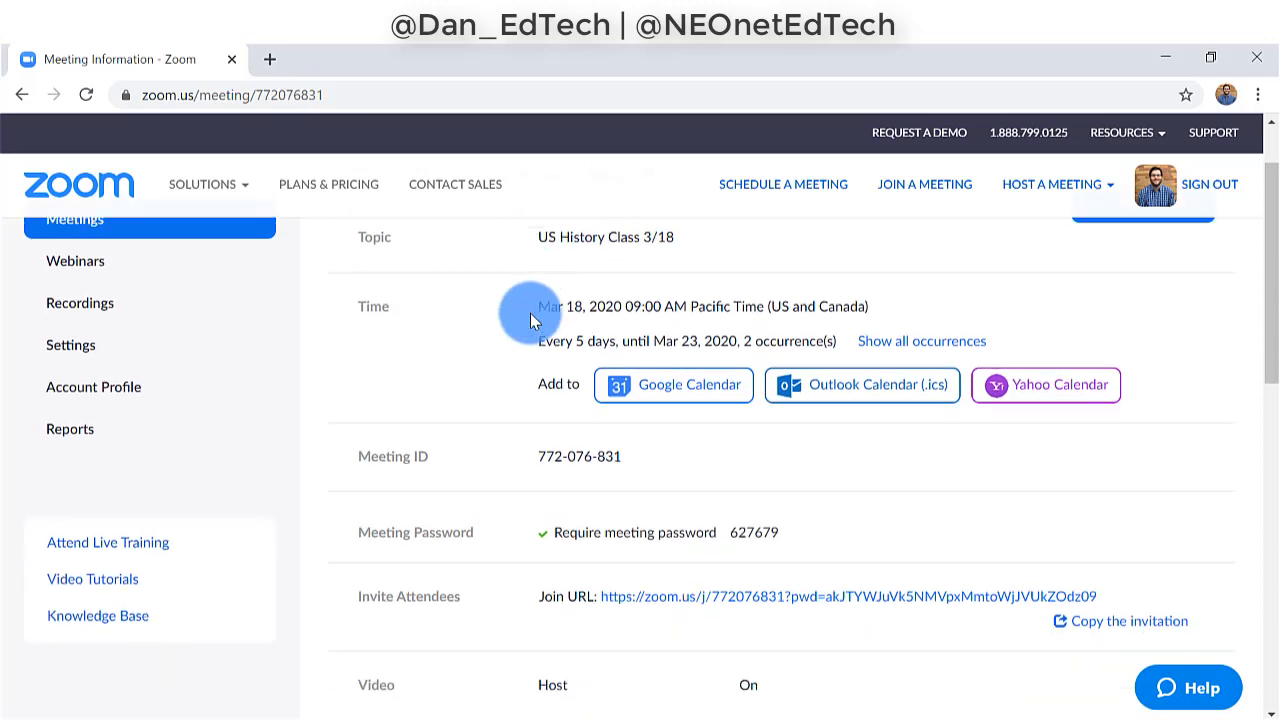
scroll(530, 313, "up", 1)
scroll(526, 330, "down", 1)
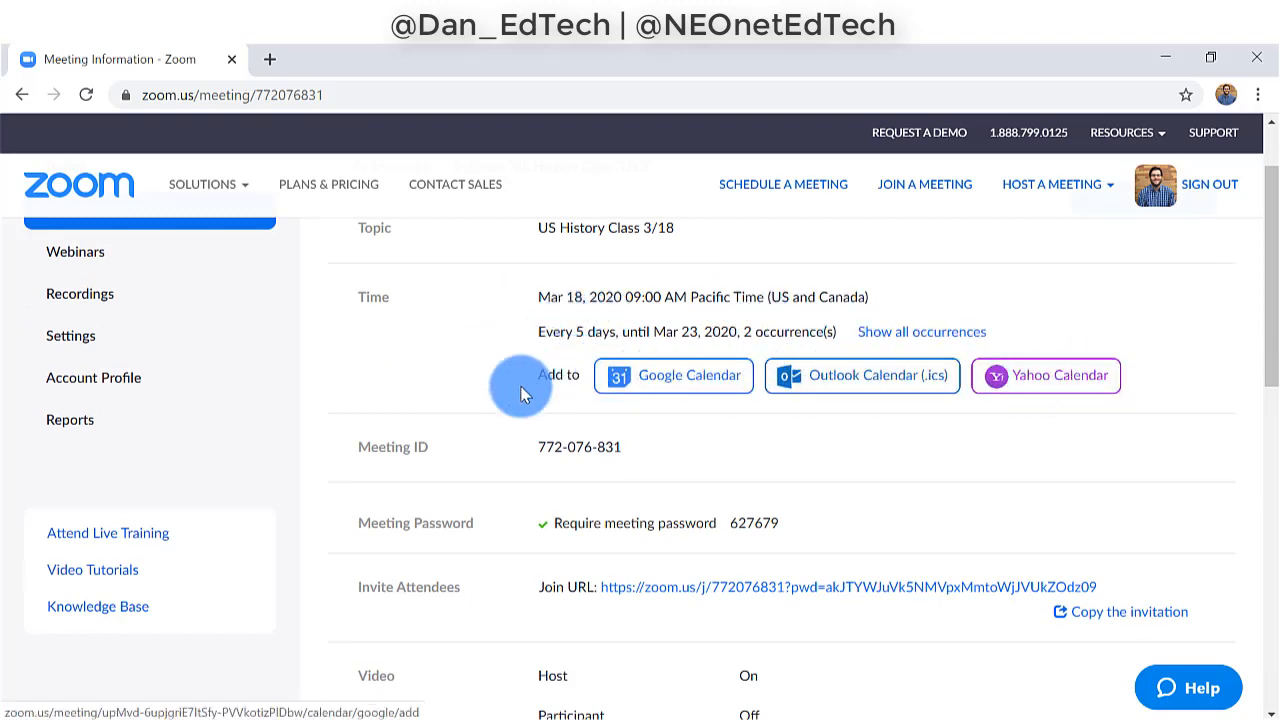
scroll(520, 372, "down", 1)
scroll(556, 366, "down", 1)
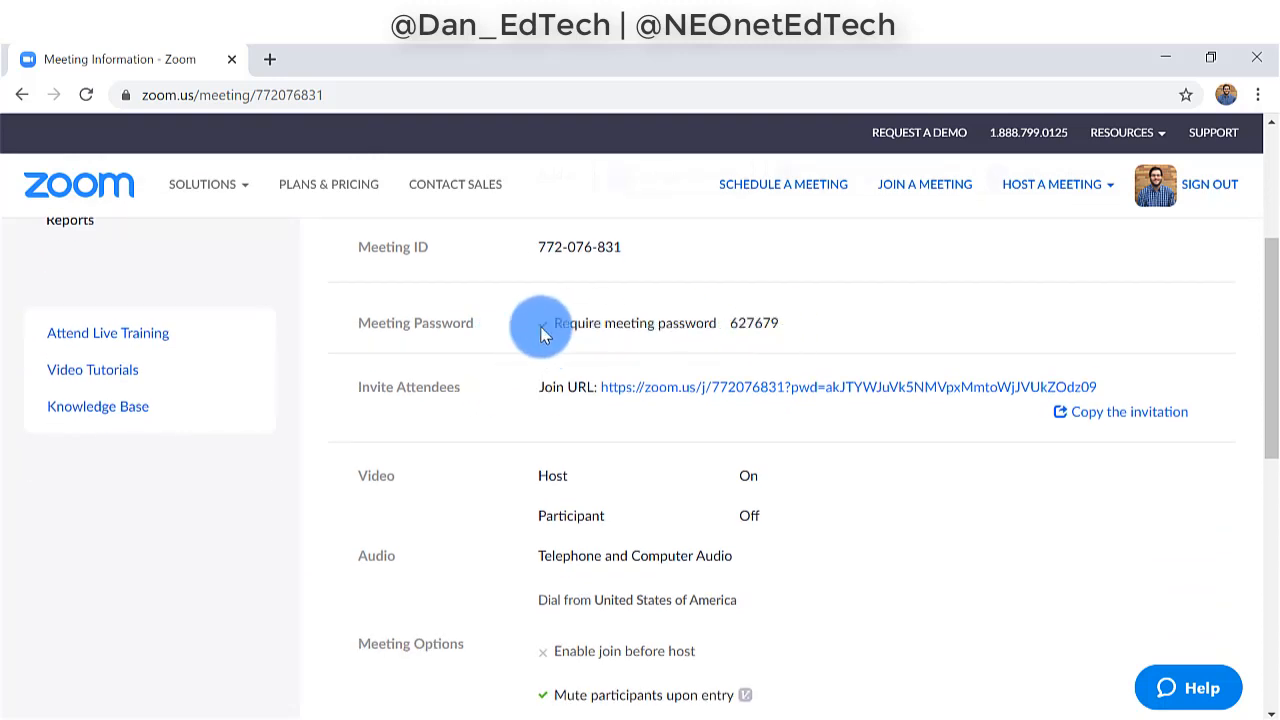
scroll(470, 373, "down", 1)
left_click_drag(430, 286, 1135, 301)
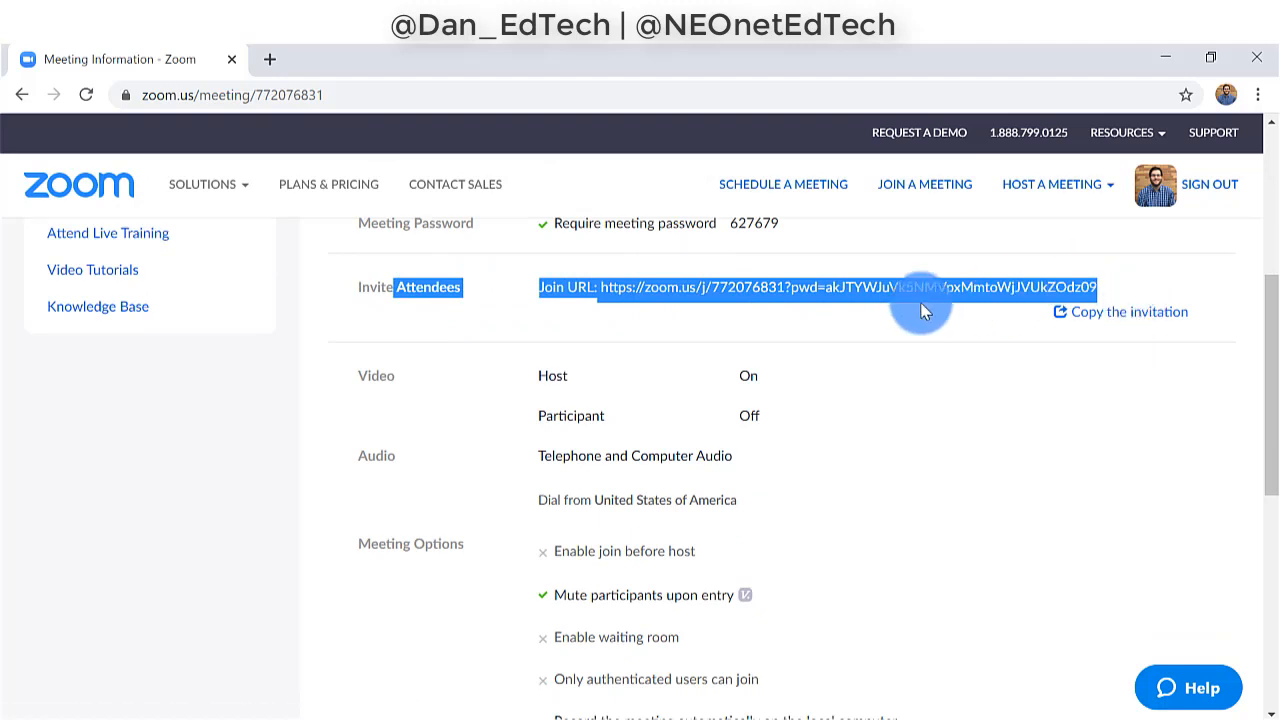
left_click(512, 289)
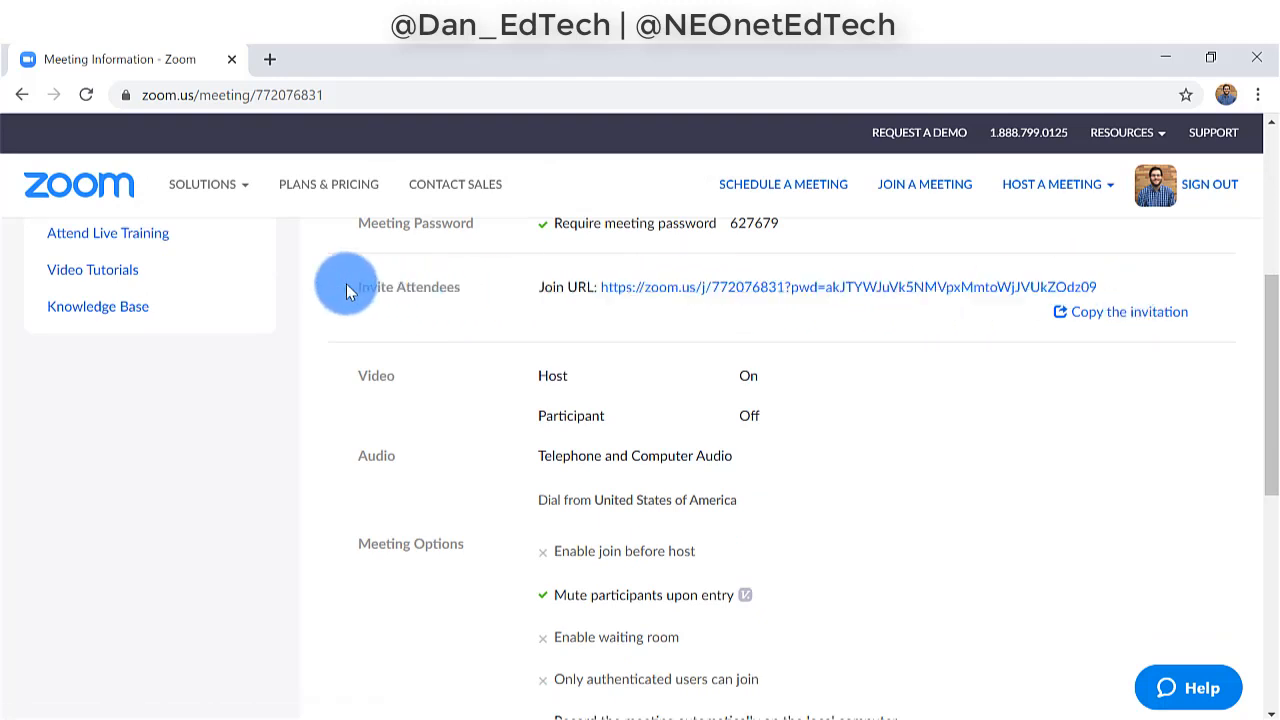
left_click_drag(346, 290, 1173, 297)
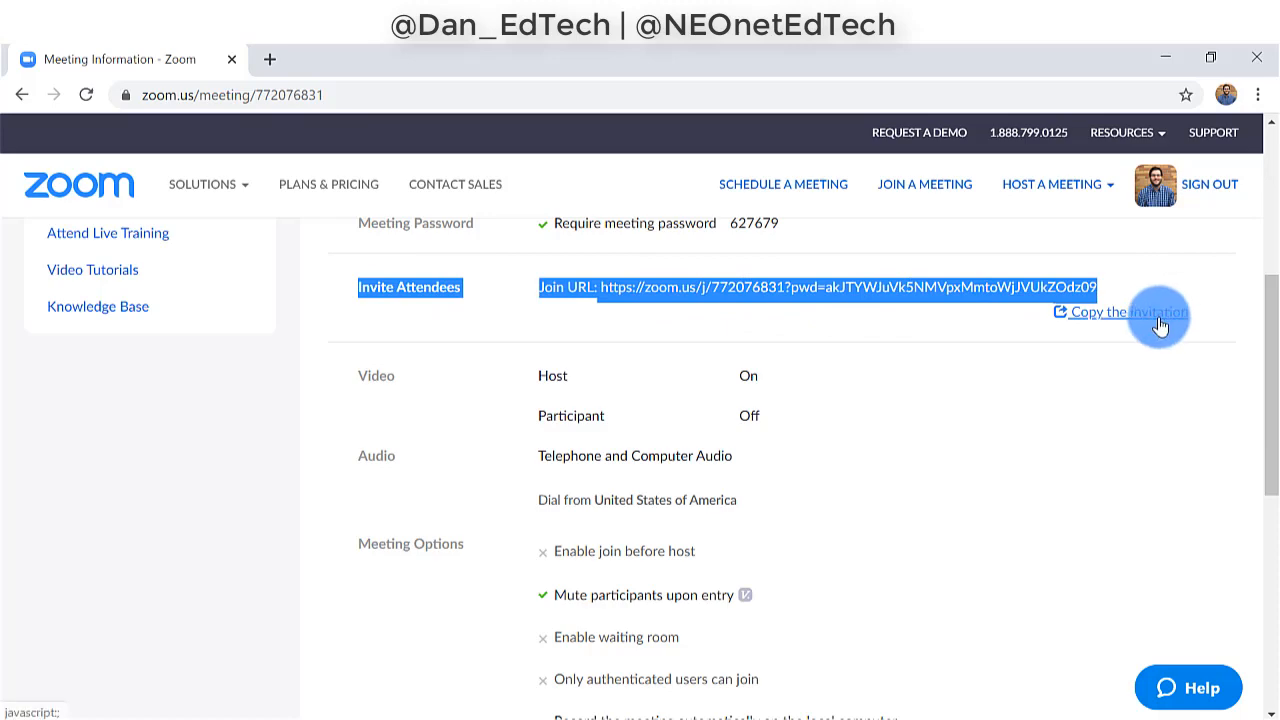
Open the meeting invitation, read through its join and dial-in details, copy it and close the dialog
left_click(1128, 316)
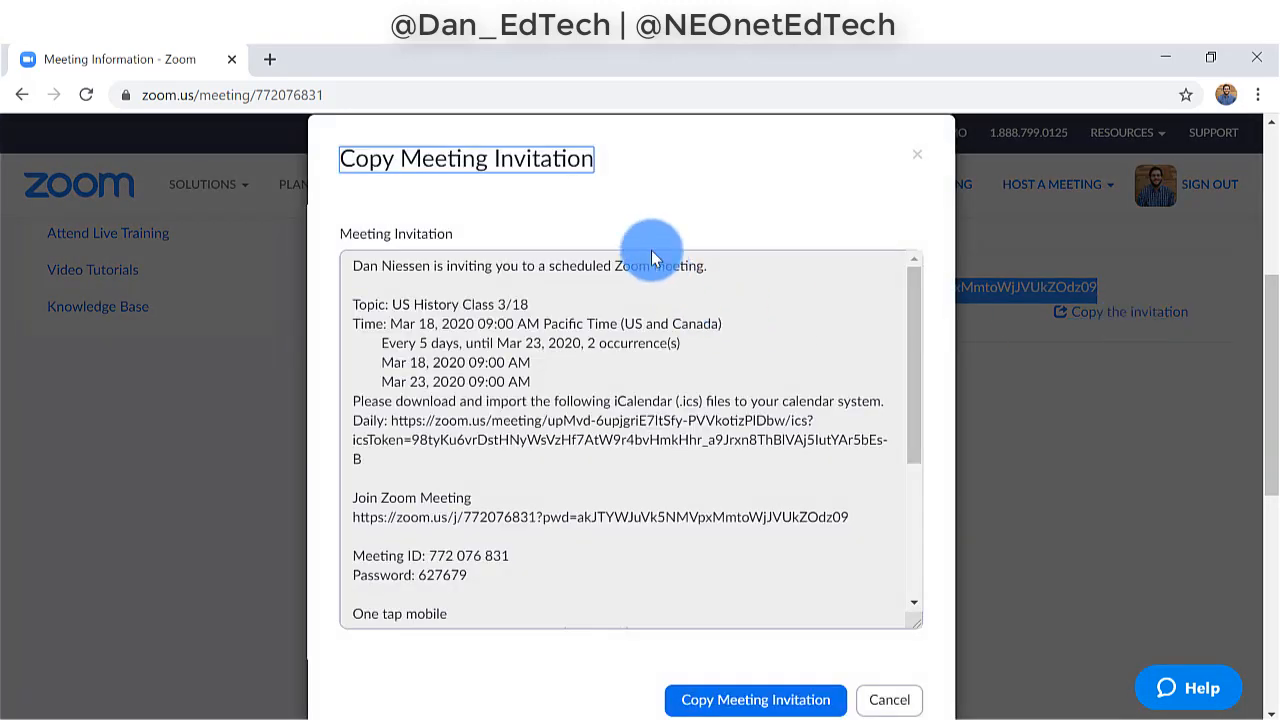
scroll(504, 366, "down", 5)
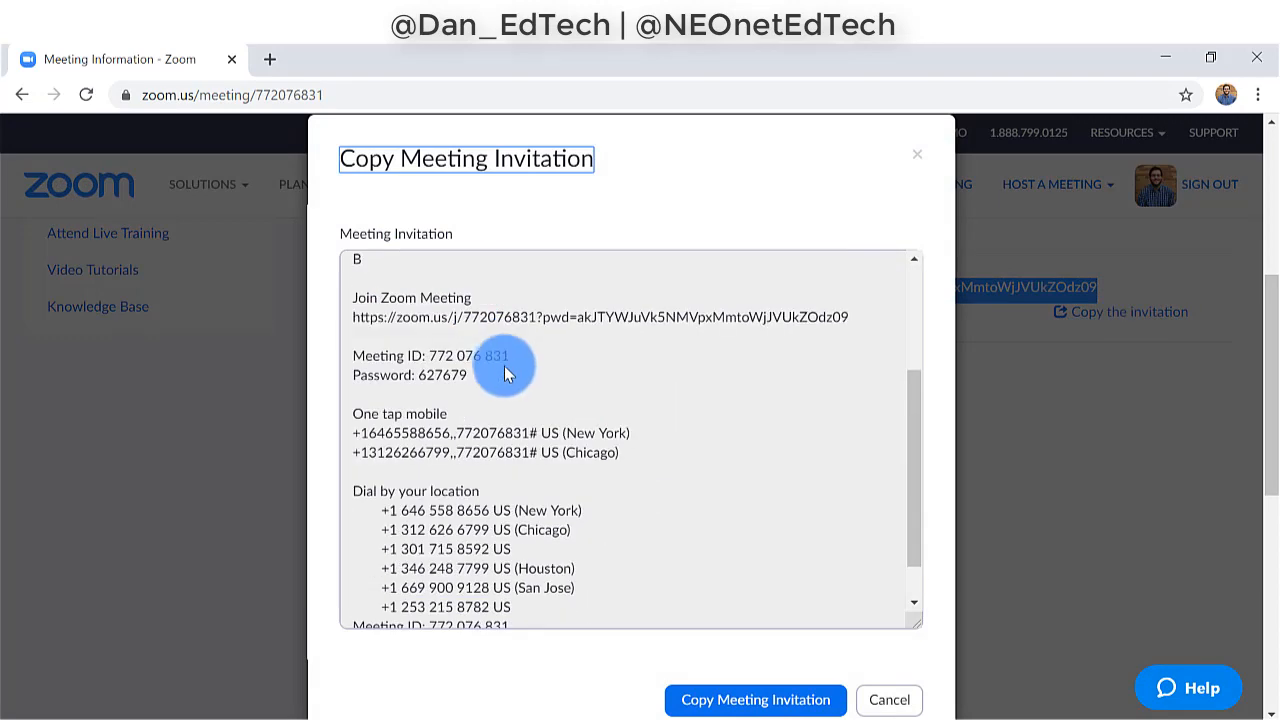
scroll(544, 461, "up", 4)
scroll(488, 580, "down", 5)
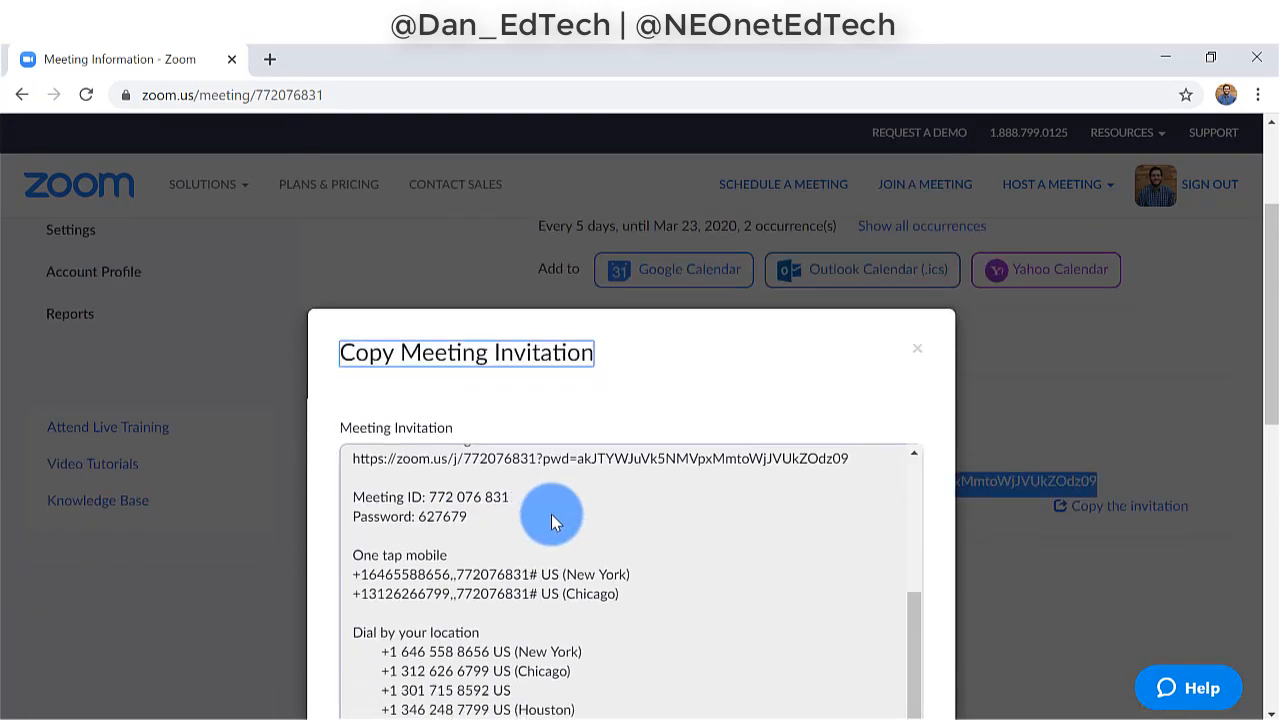
scroll(563, 486, "up", 1)
scroll(820, 557, "down", 1)
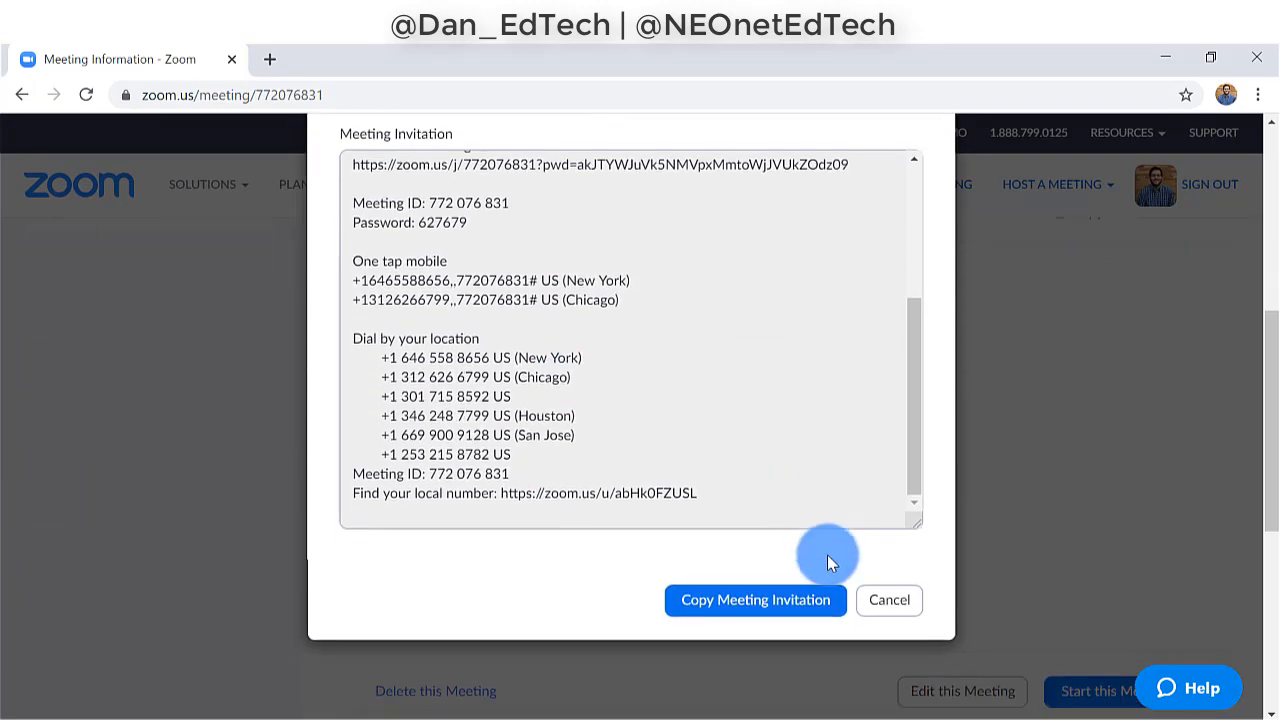
left_click(836, 597)
left_click(885, 590)
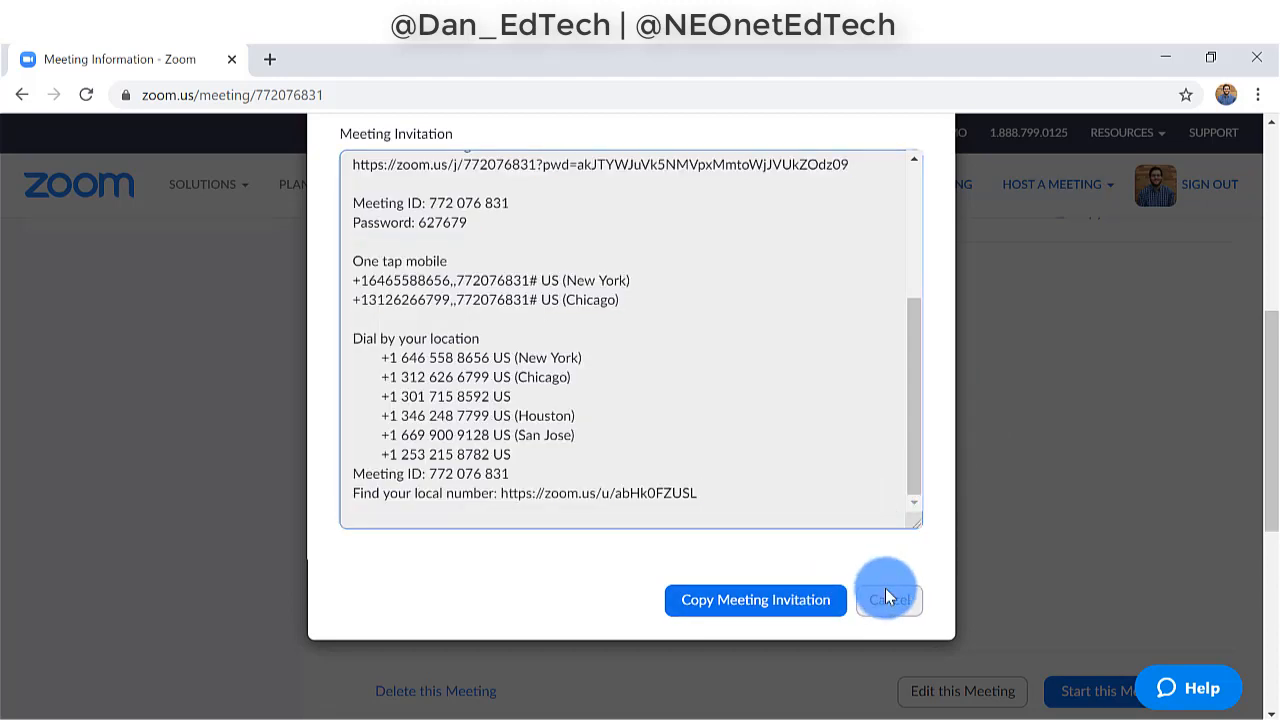
Start the US History Class 3/18 meeting in the Zoom Meetings application and join with computer audio
scroll(976, 466, "up", 2)
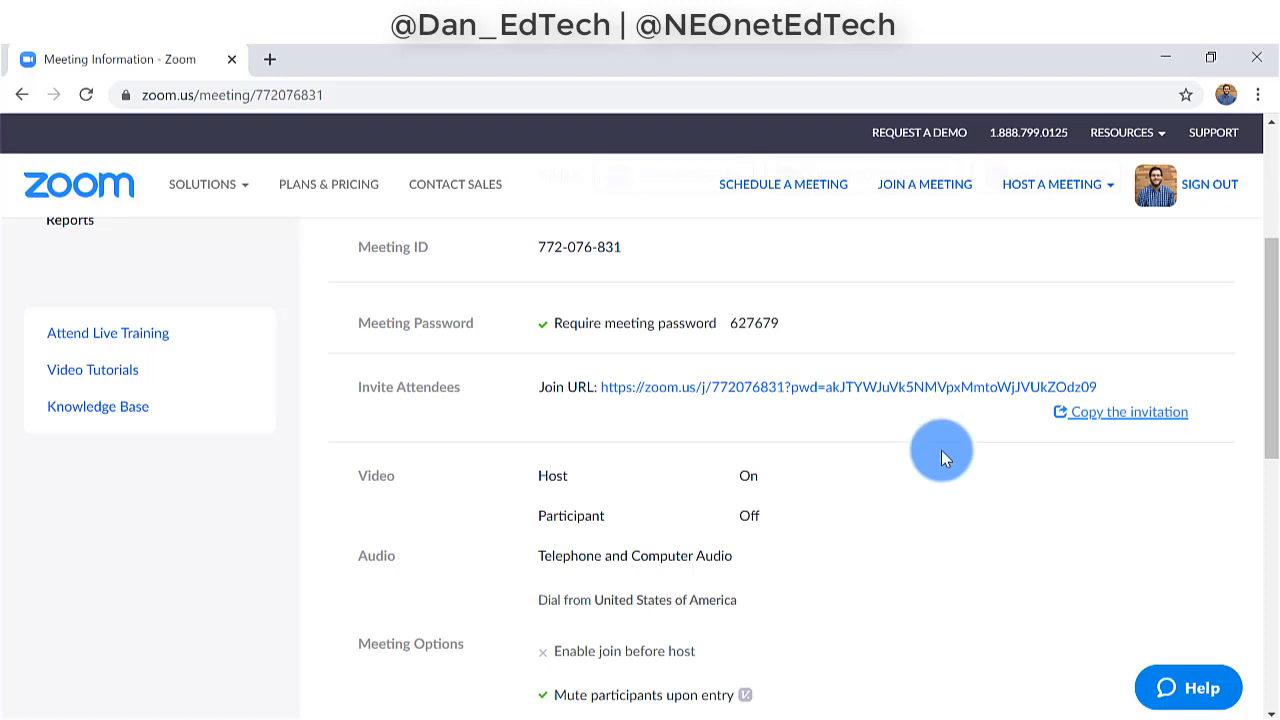
scroll(941, 453, "down", 3)
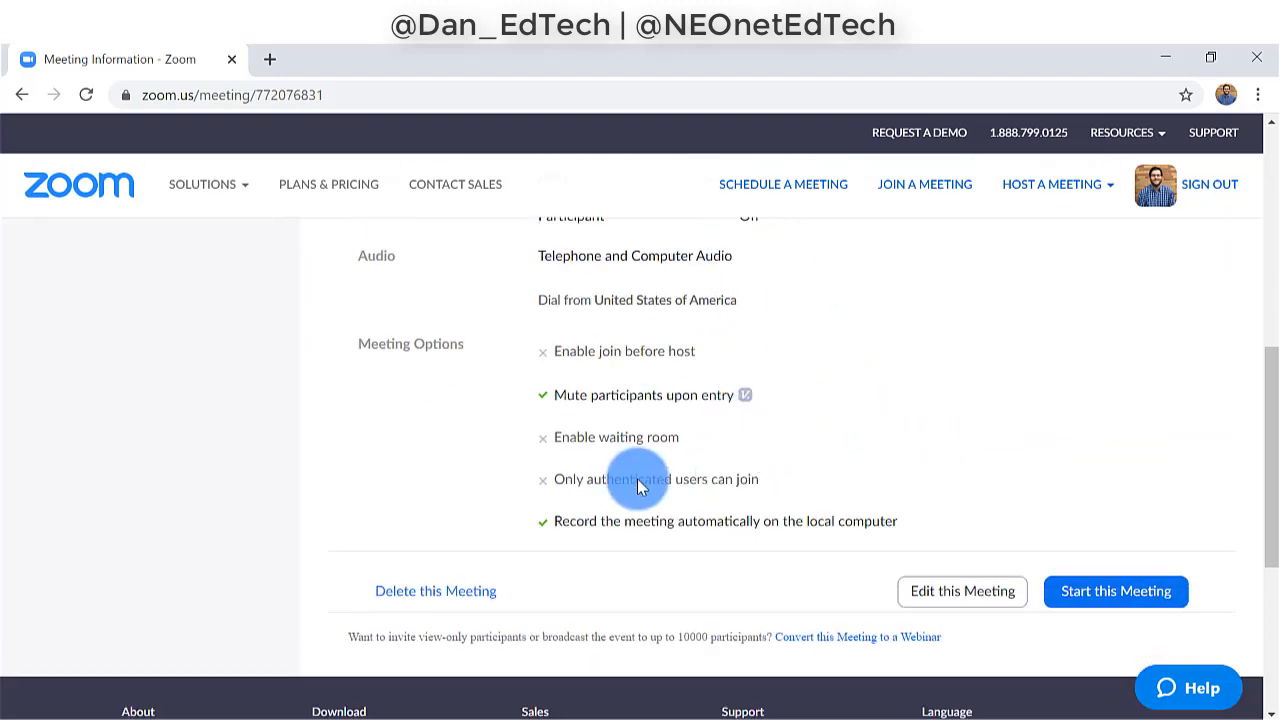
scroll(760, 535, "up", 3)
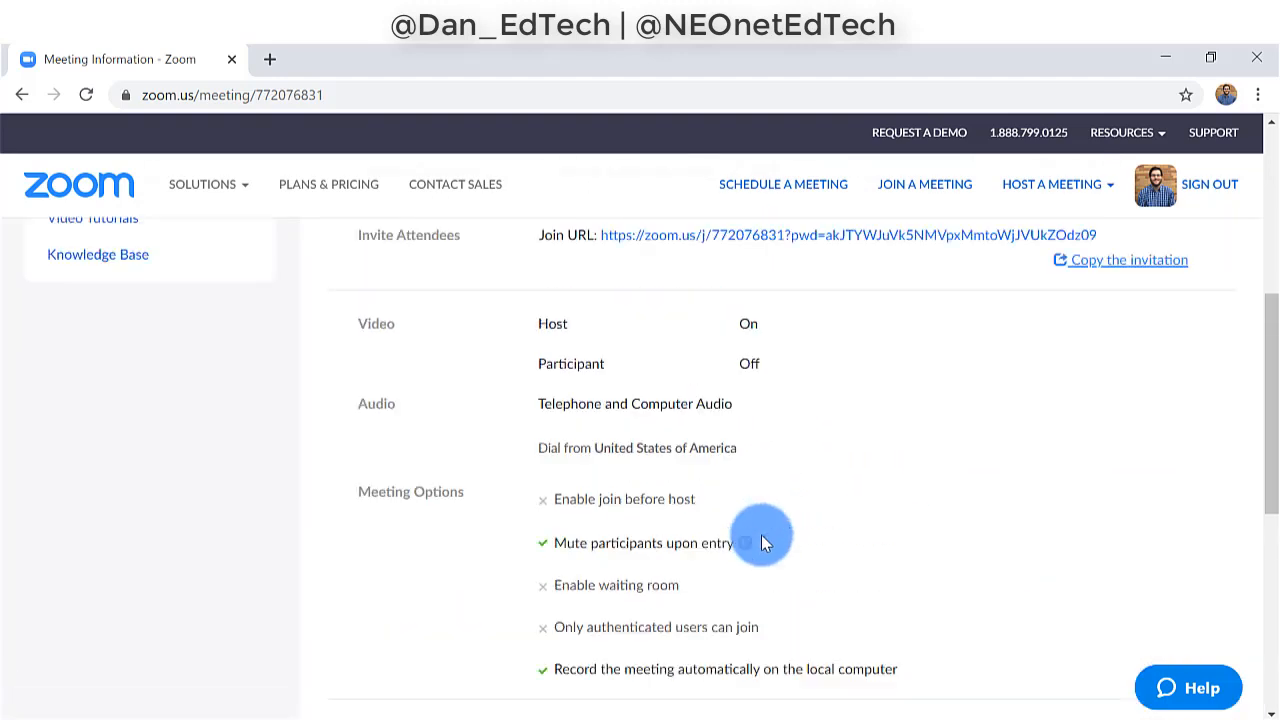
scroll(760, 533, "down", 4)
scroll(762, 537, "up", 10)
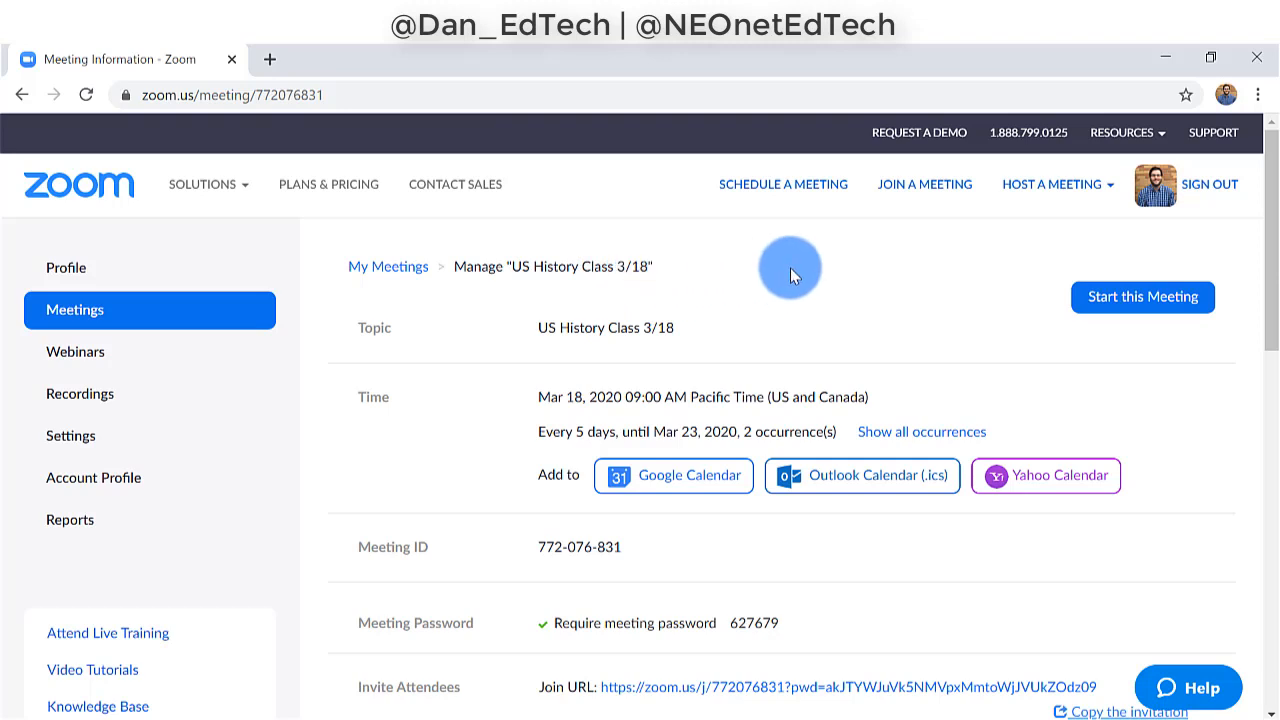
left_click(1203, 296)
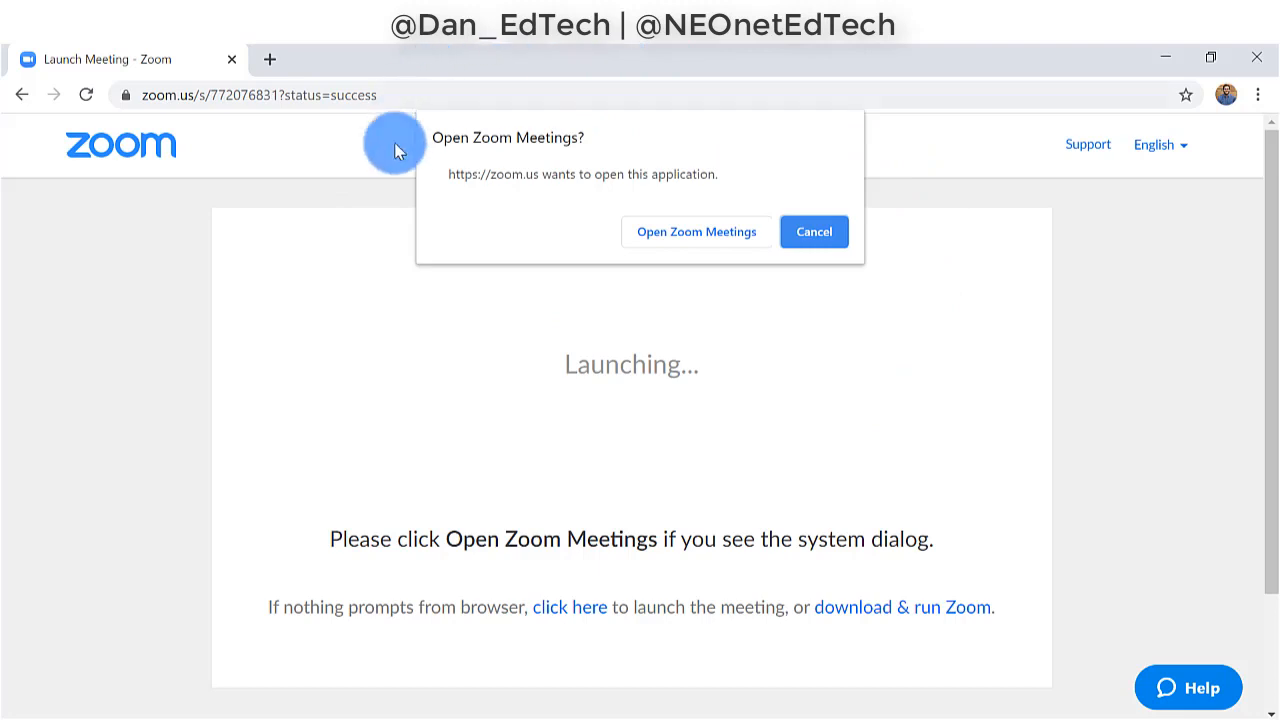
left_click(693, 243)
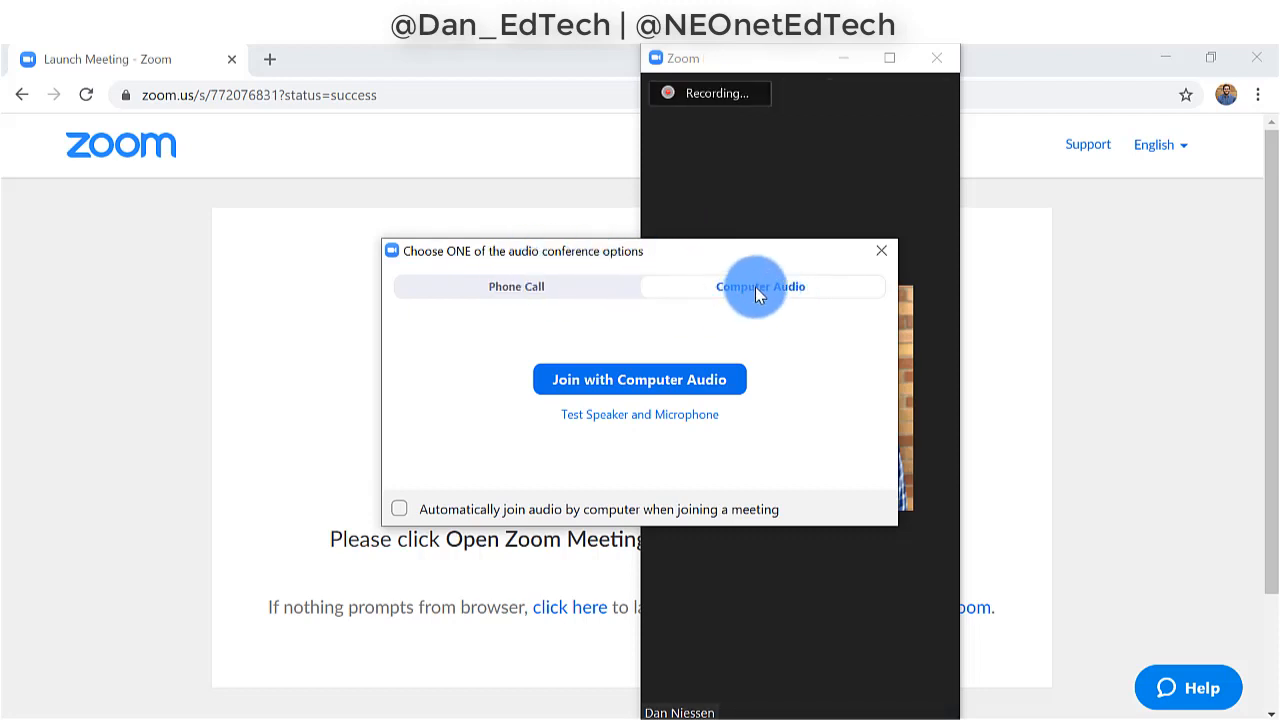
left_click(673, 380)
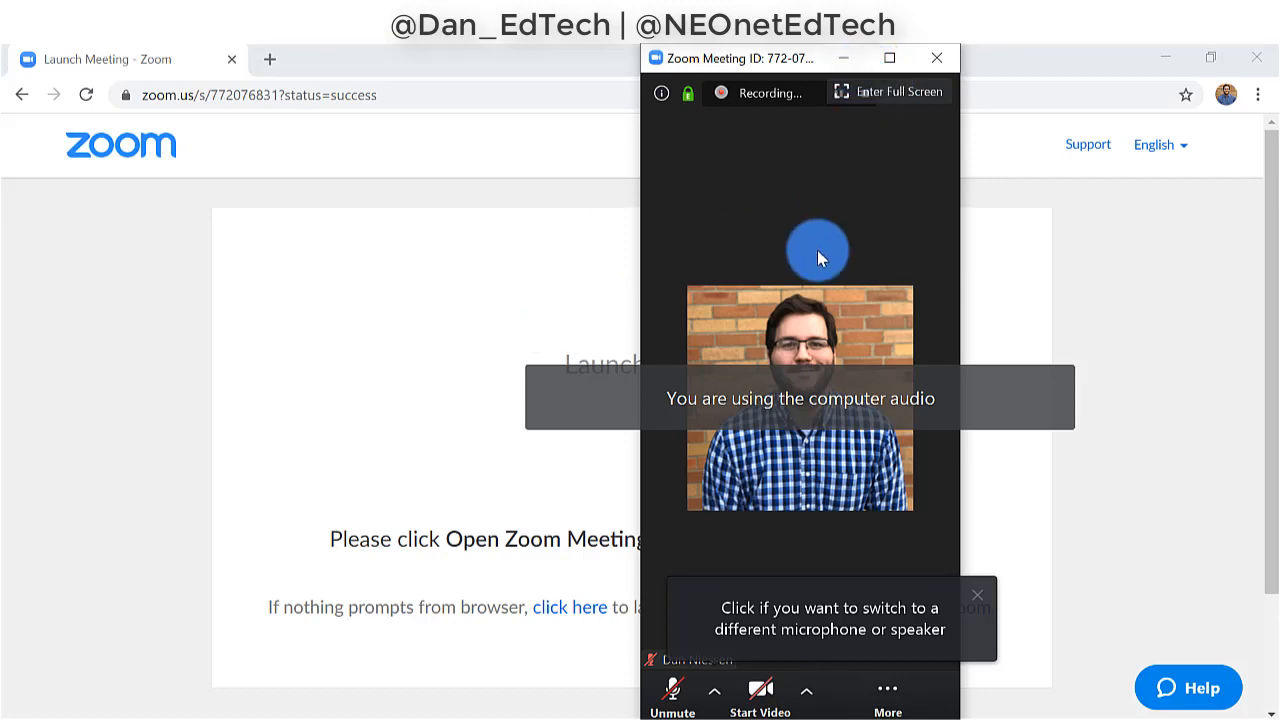
Maximize the meeting window, and display the participants list to examine the options for the host's entry
left_click_drag(806, 62, 291, 97)
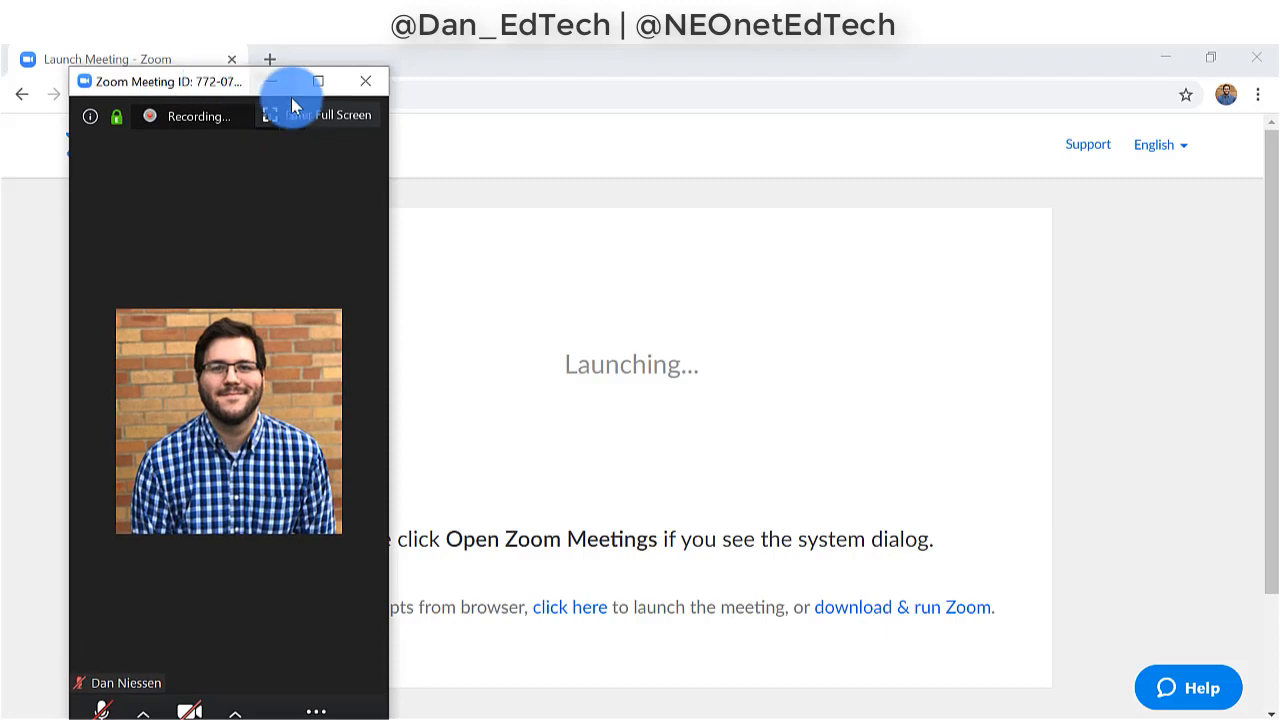
left_click(314, 85)
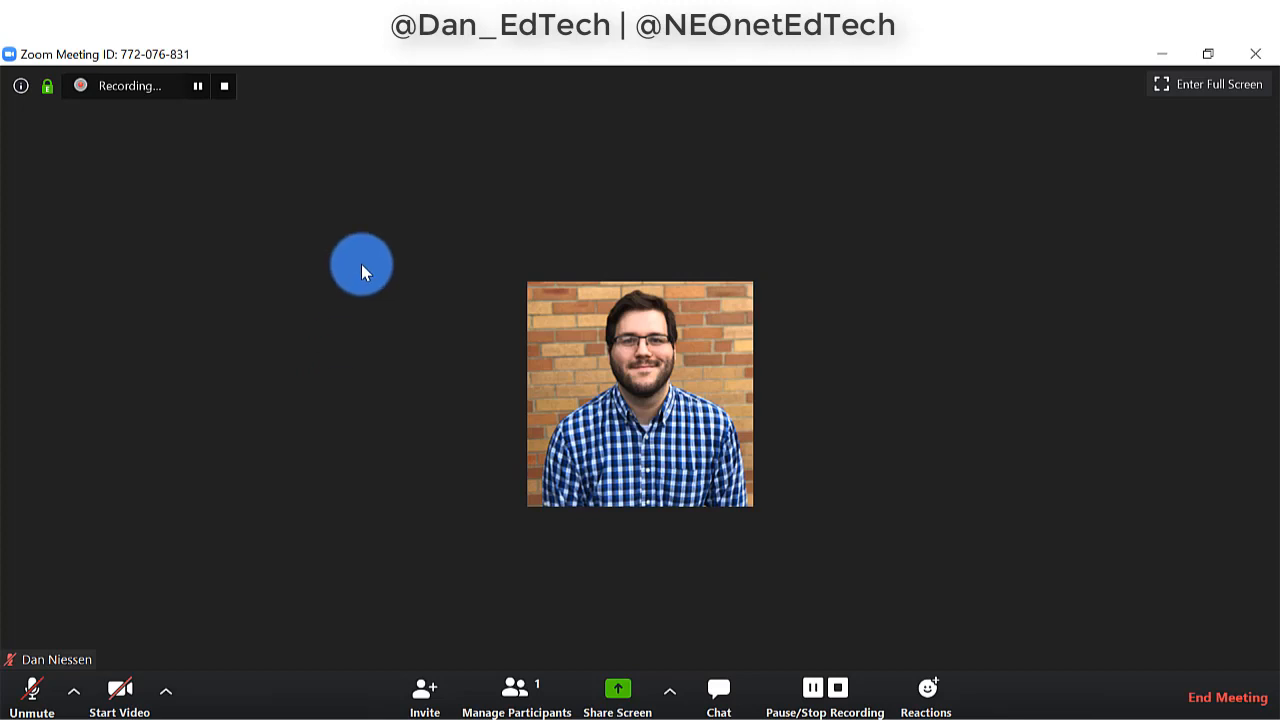
left_click(536, 690)
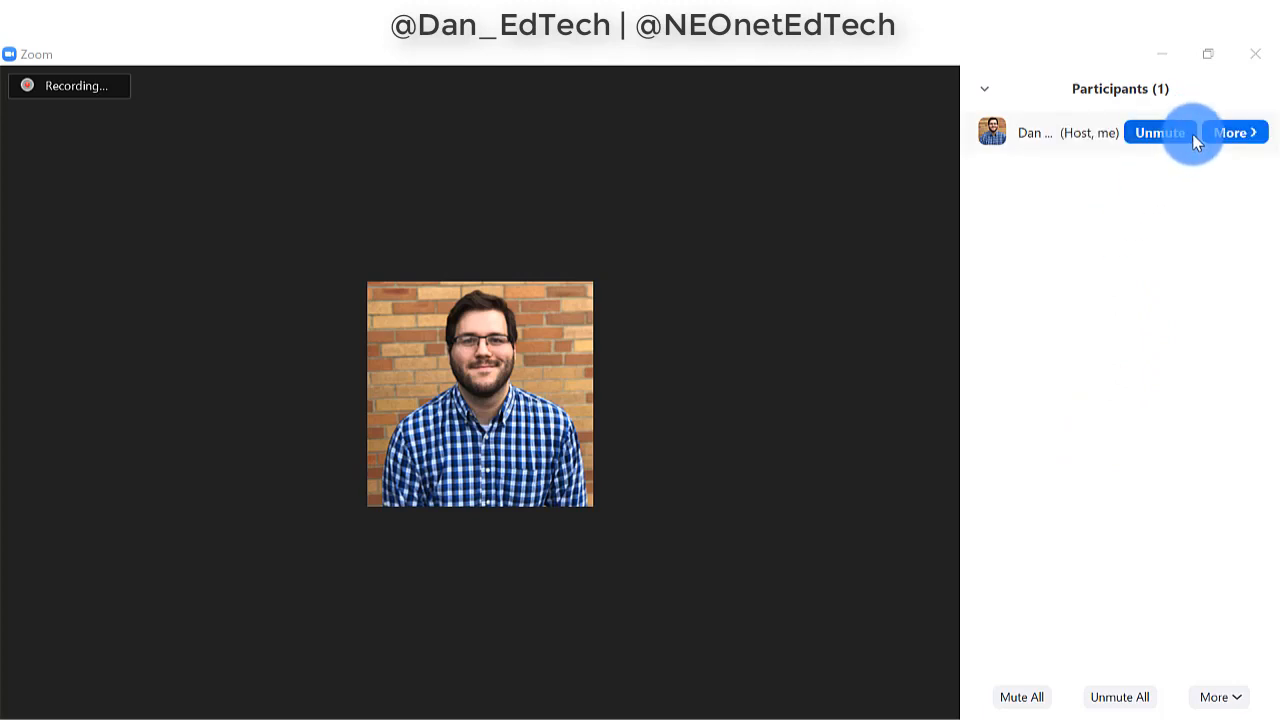
left_click(1220, 134)
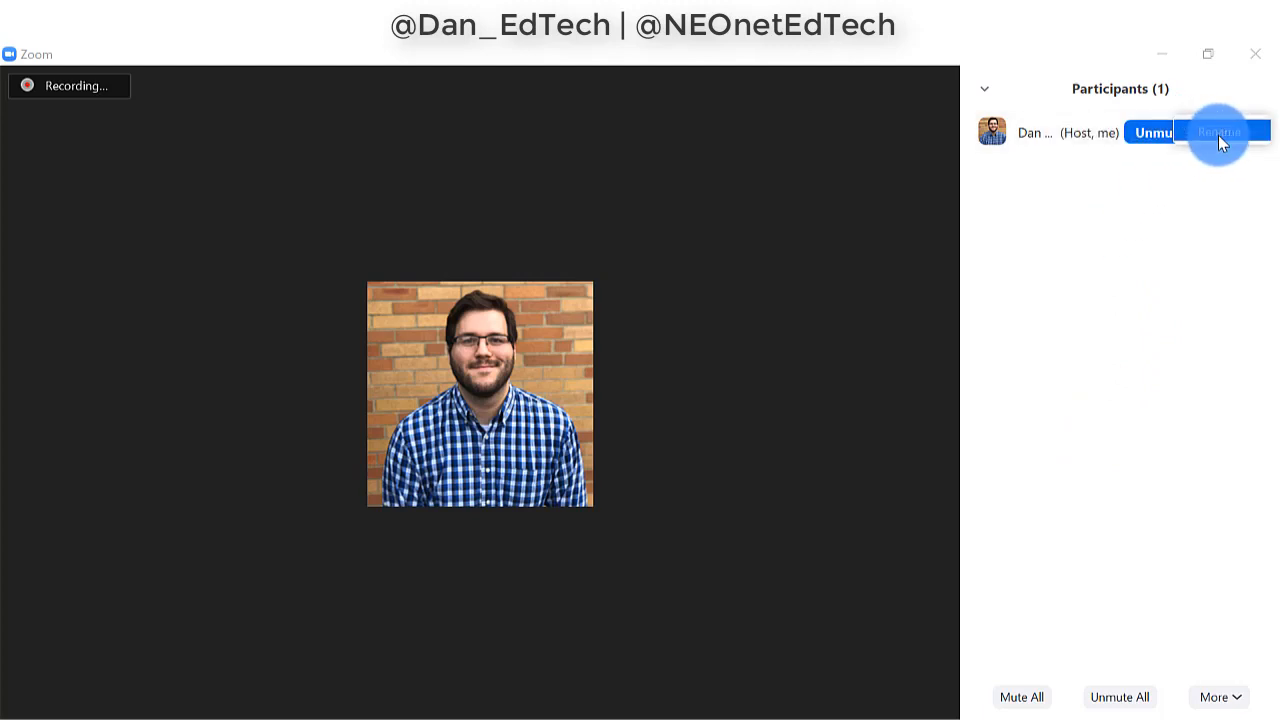
left_click(1200, 199)
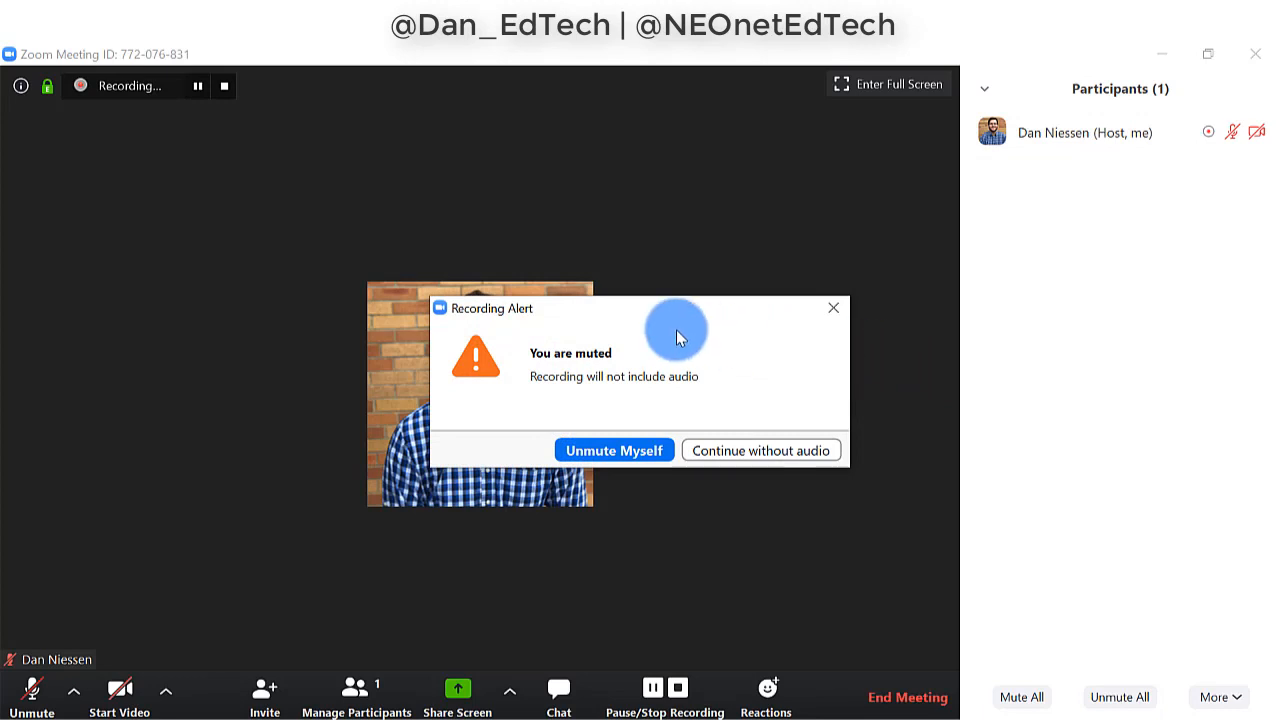
Move the muted-recording alert off the centre of the meeting view and choose to continue without audio
left_click_drag(660, 306, 641, 193)
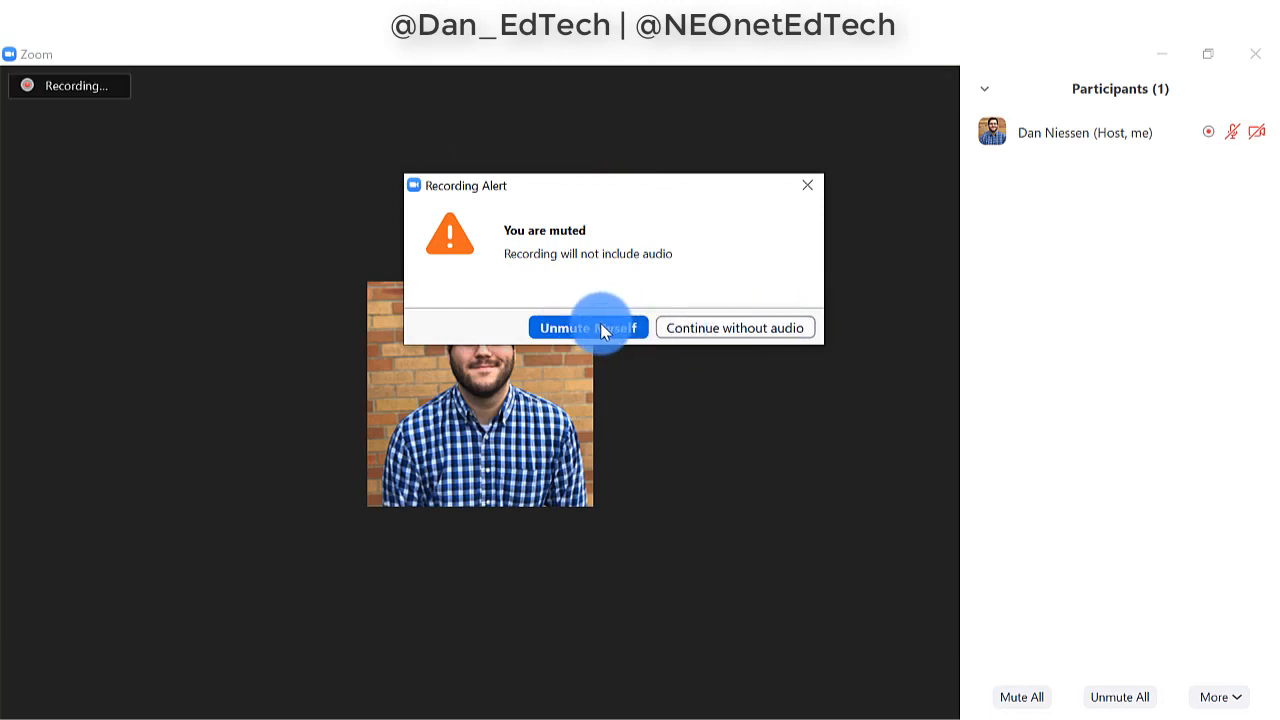
left_click(717, 328)
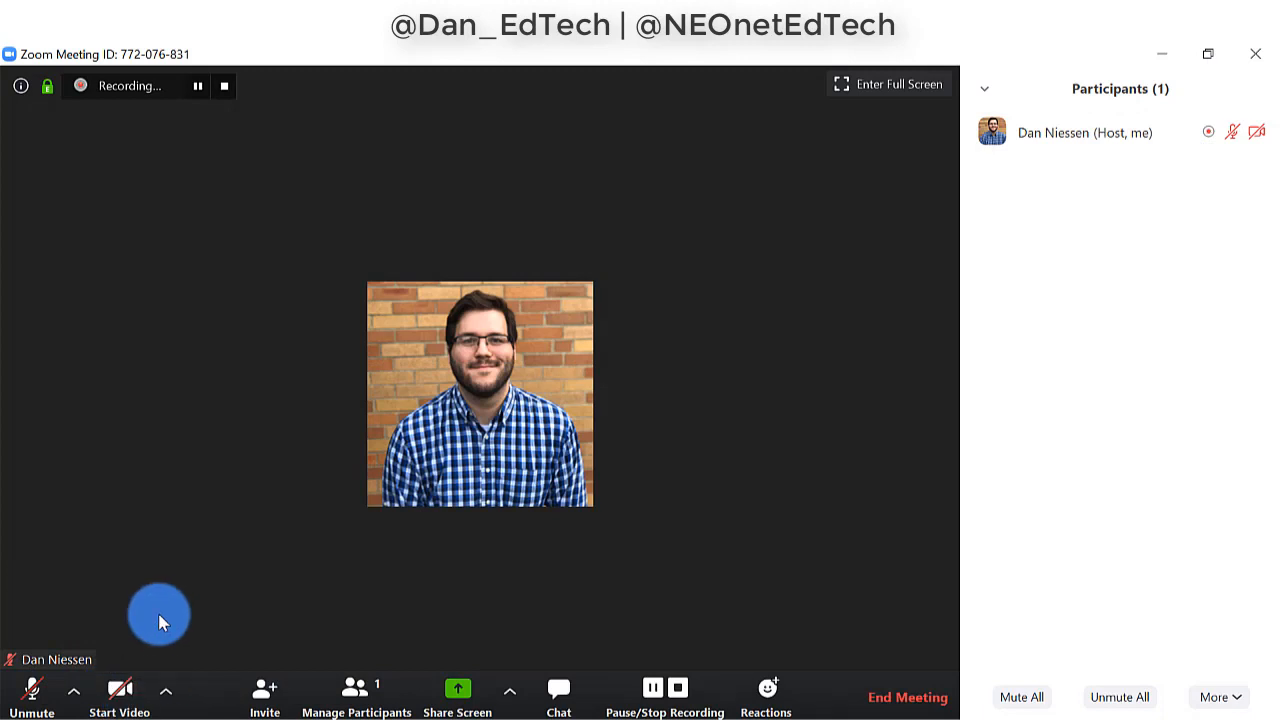
Unmute the microphone and mute it again, and start the host's camera video
left_click(28, 697)
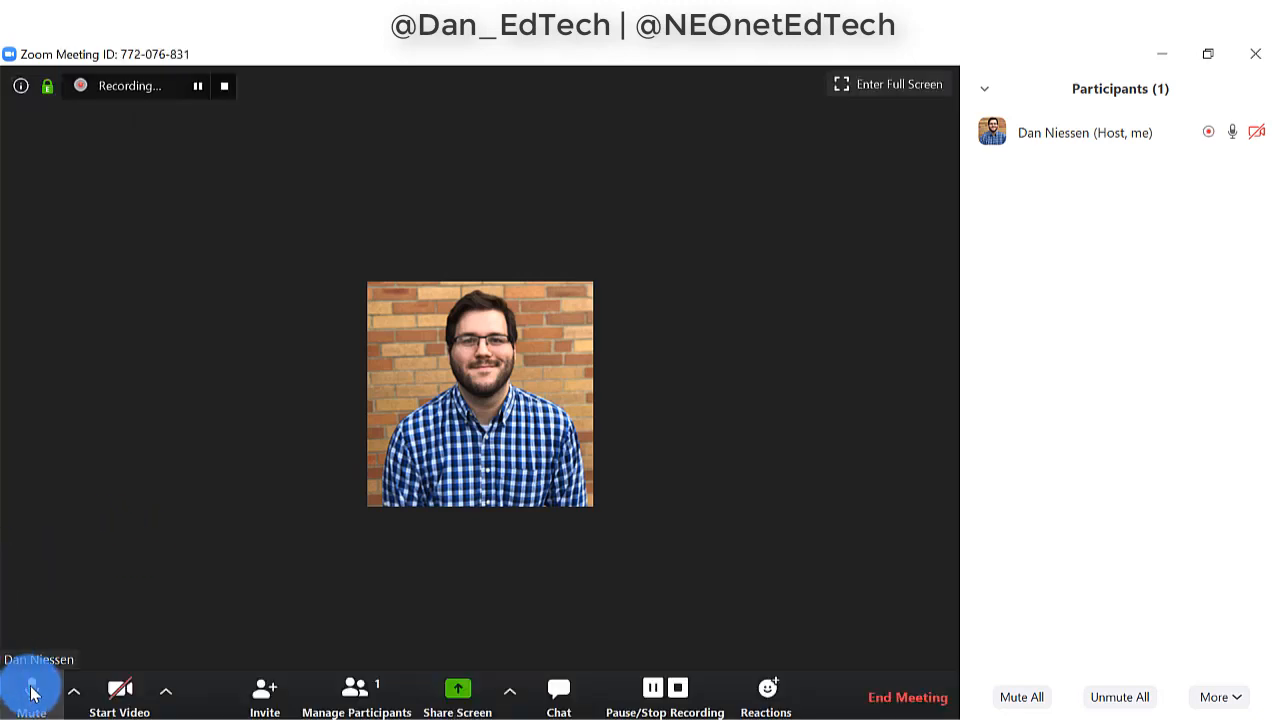
left_click(32, 692)
left_click(127, 700)
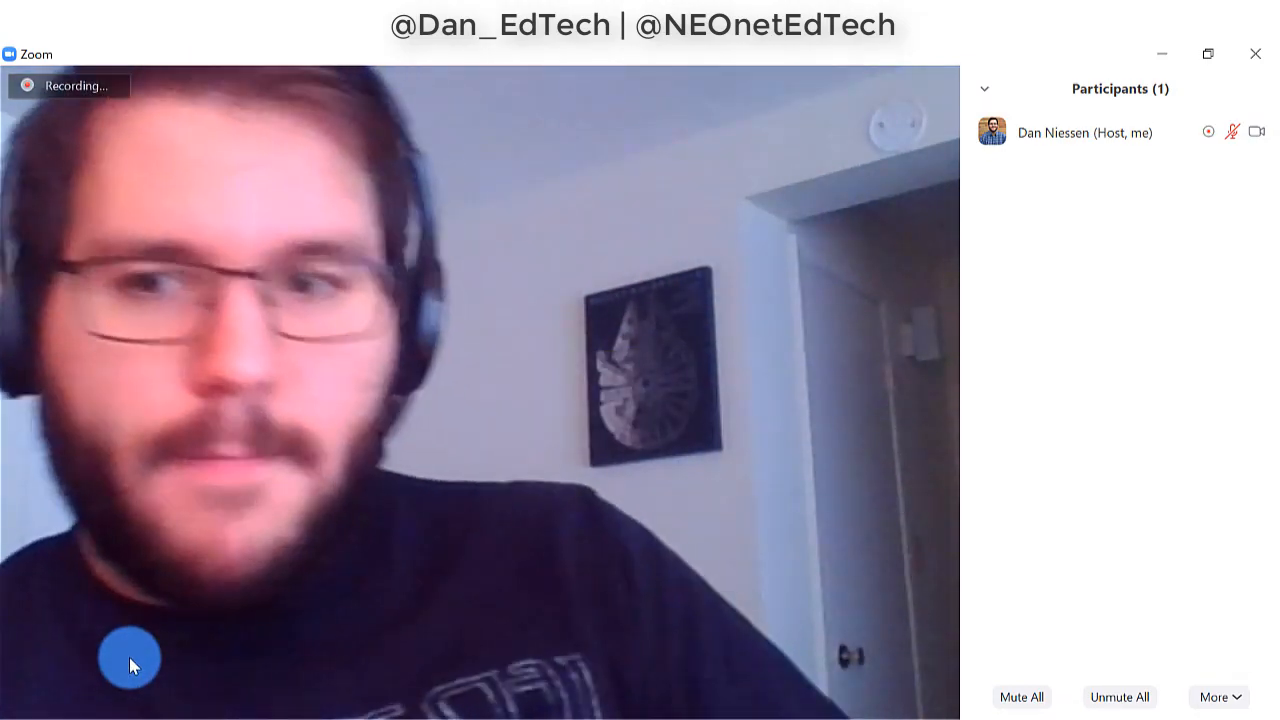
mouse_move(114, 660)
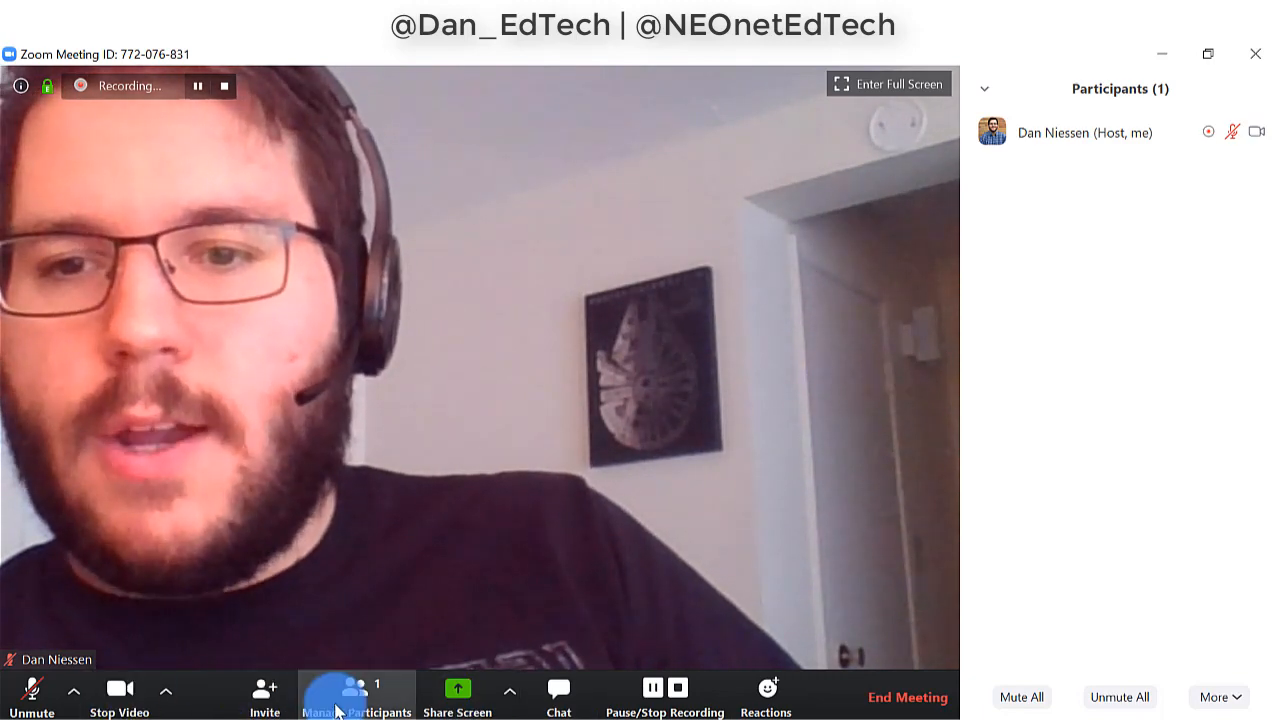
Open the meeting's invite dialog, copy the URL and the full invitation, and close the dialog
left_click(262, 700)
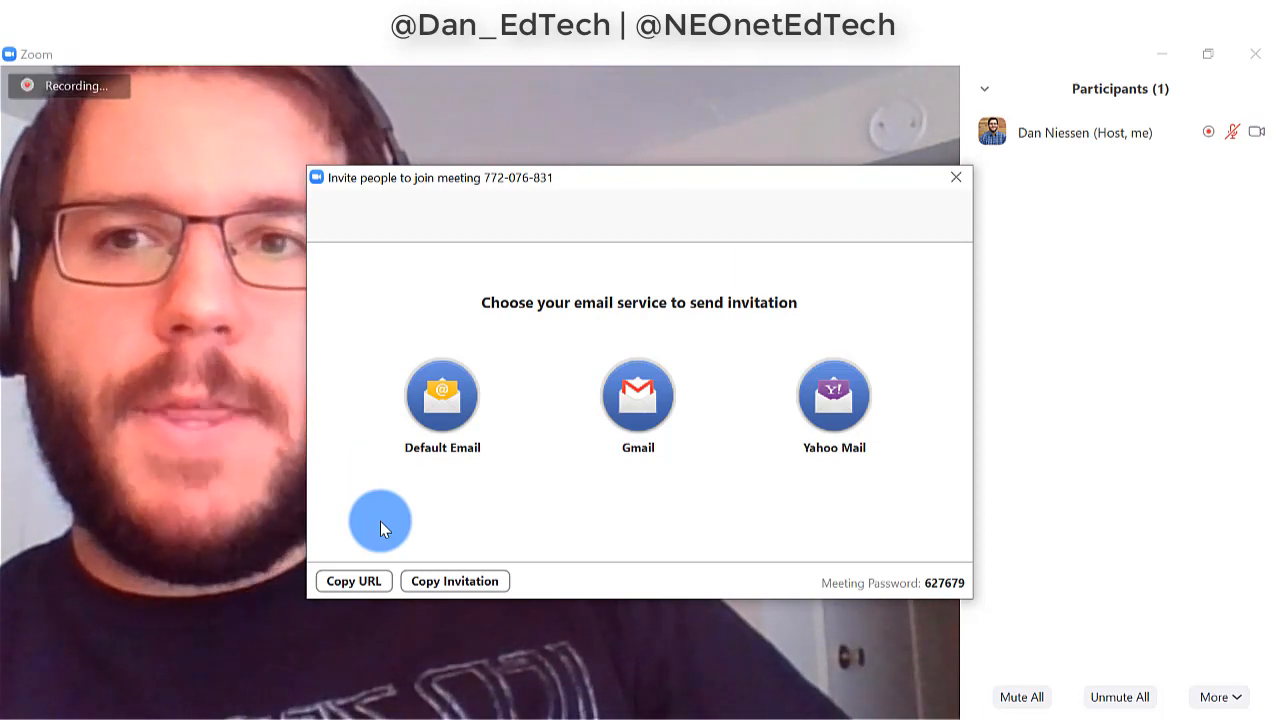
left_click(367, 581)
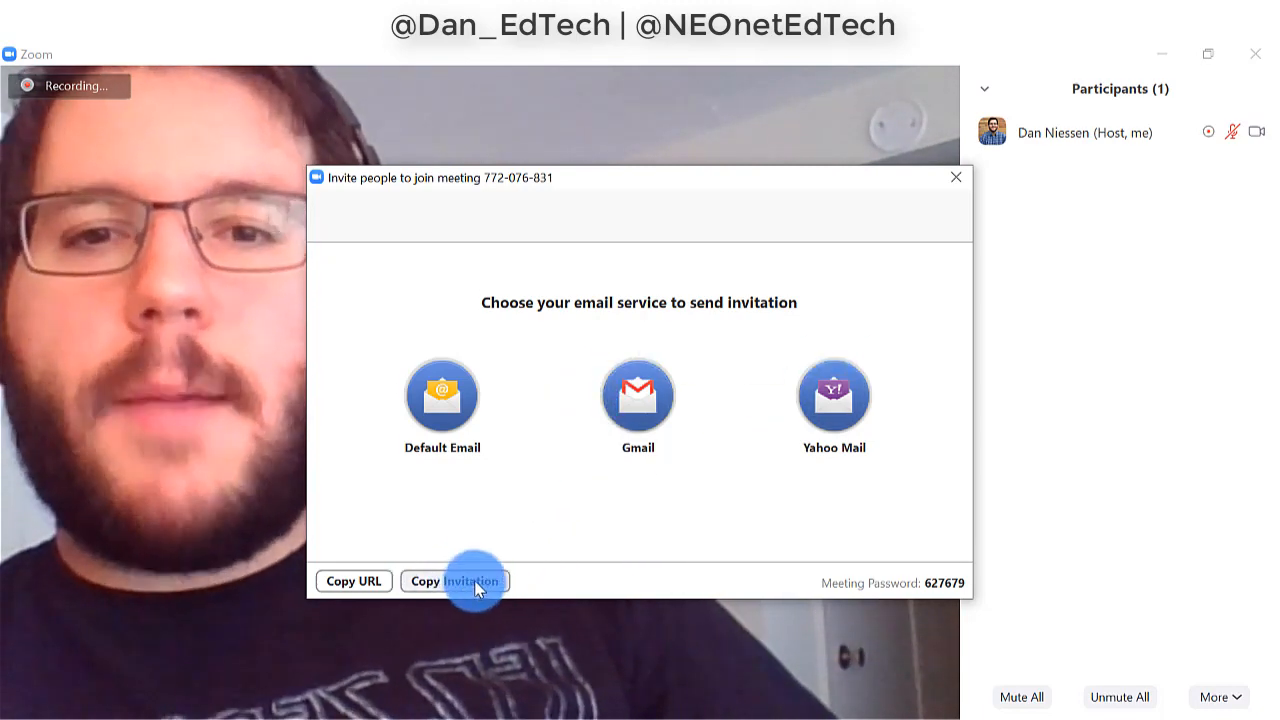
left_click(476, 583)
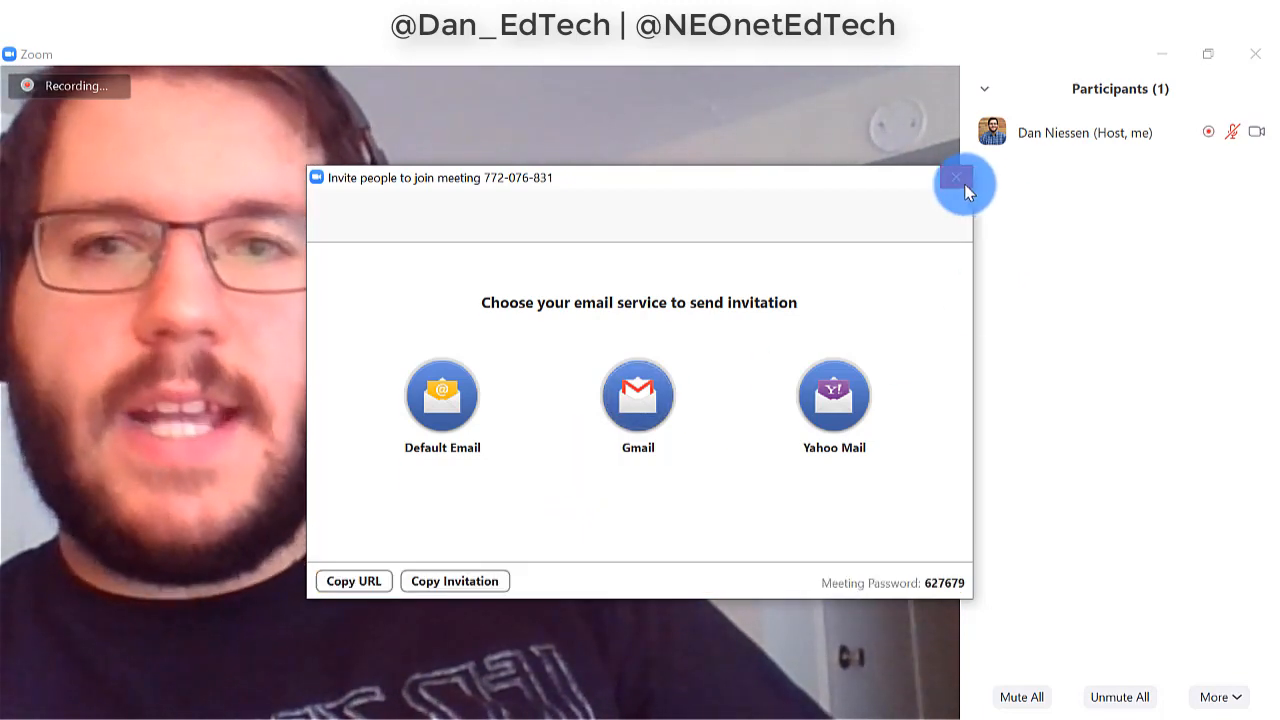
left_click(963, 184)
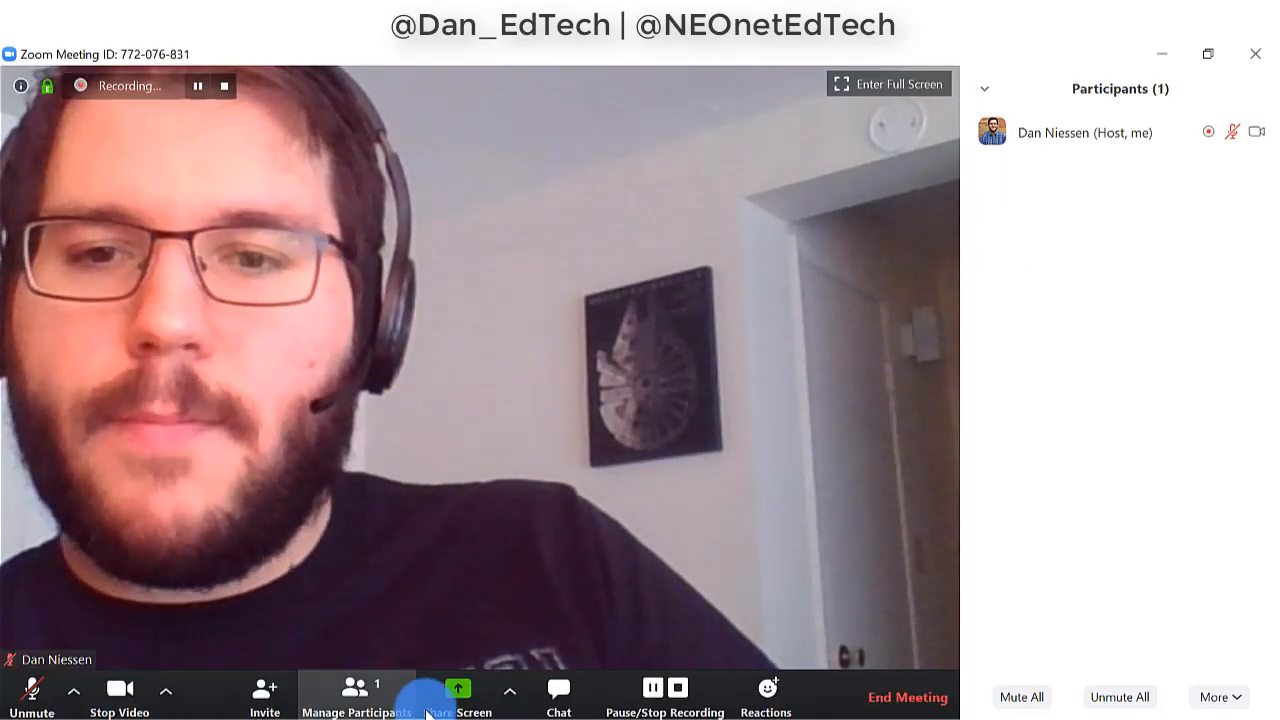
Share the Launch Meeting Google Chrome window and move the floating video thumbnail to the lower-right corner of the screen
left_click(487, 706)
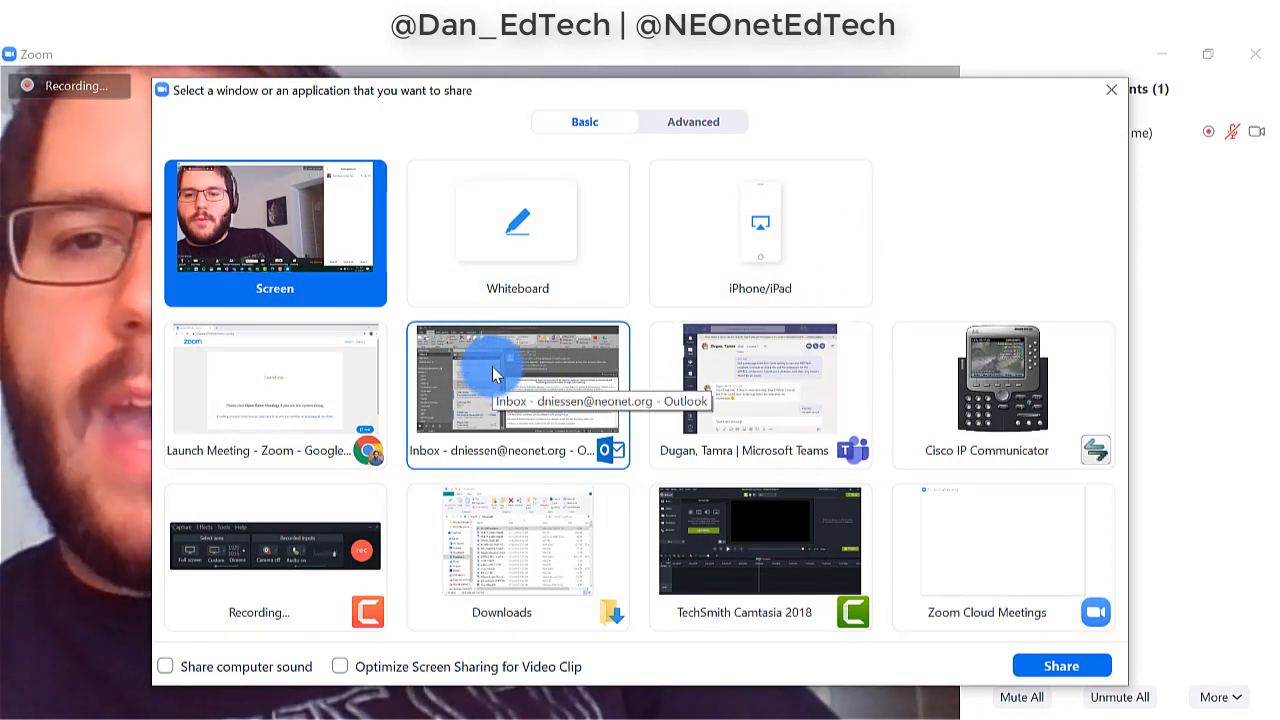
left_click(269, 391)
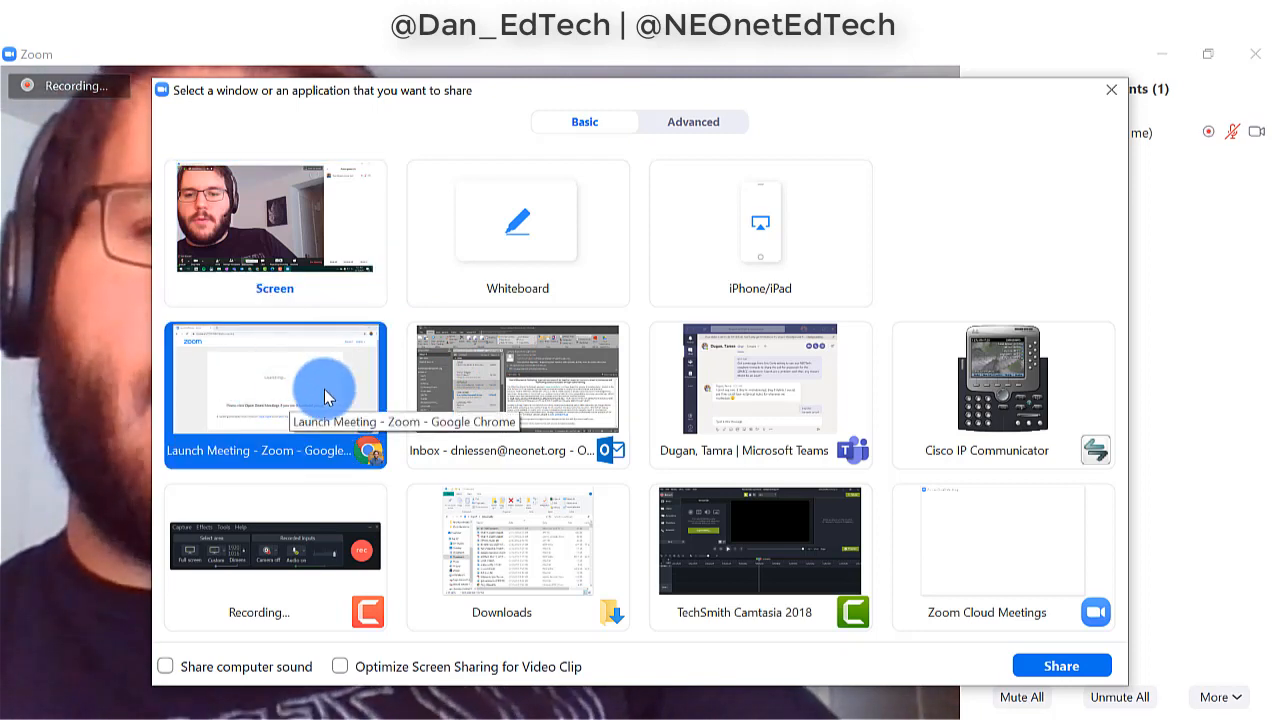
left_click(1062, 666)
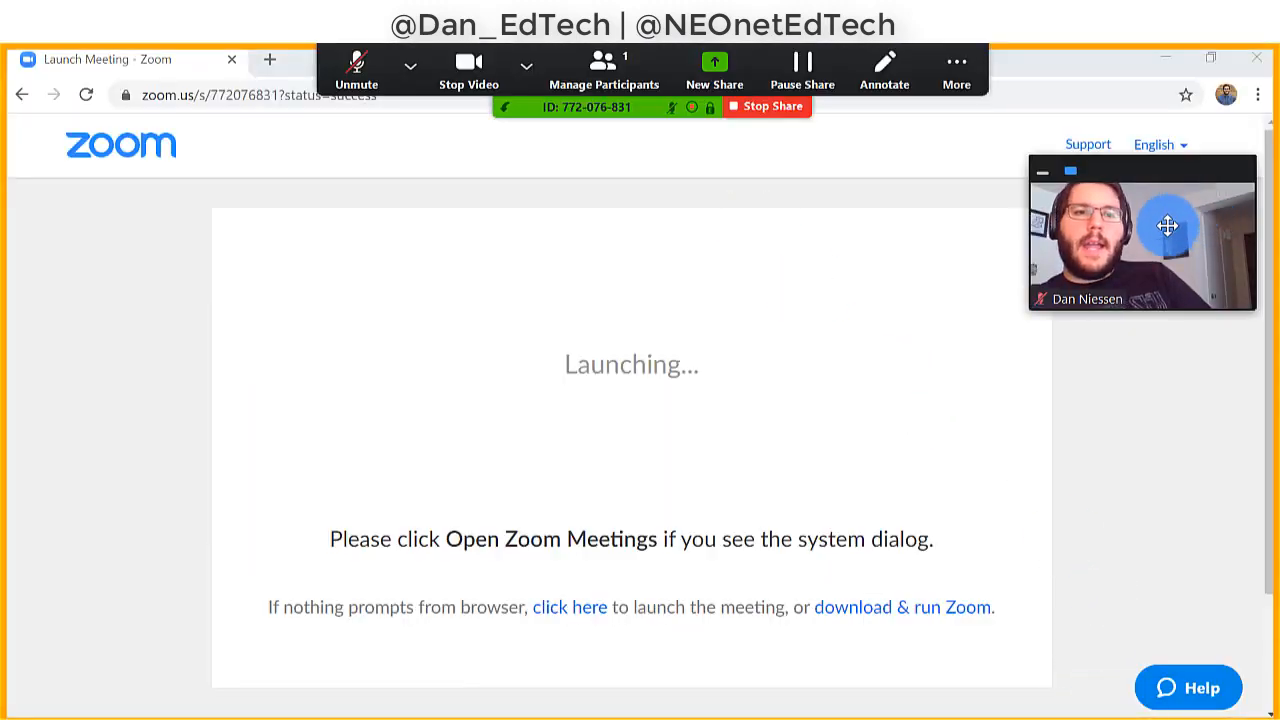
left_click_drag(1166, 186, 1205, 652)
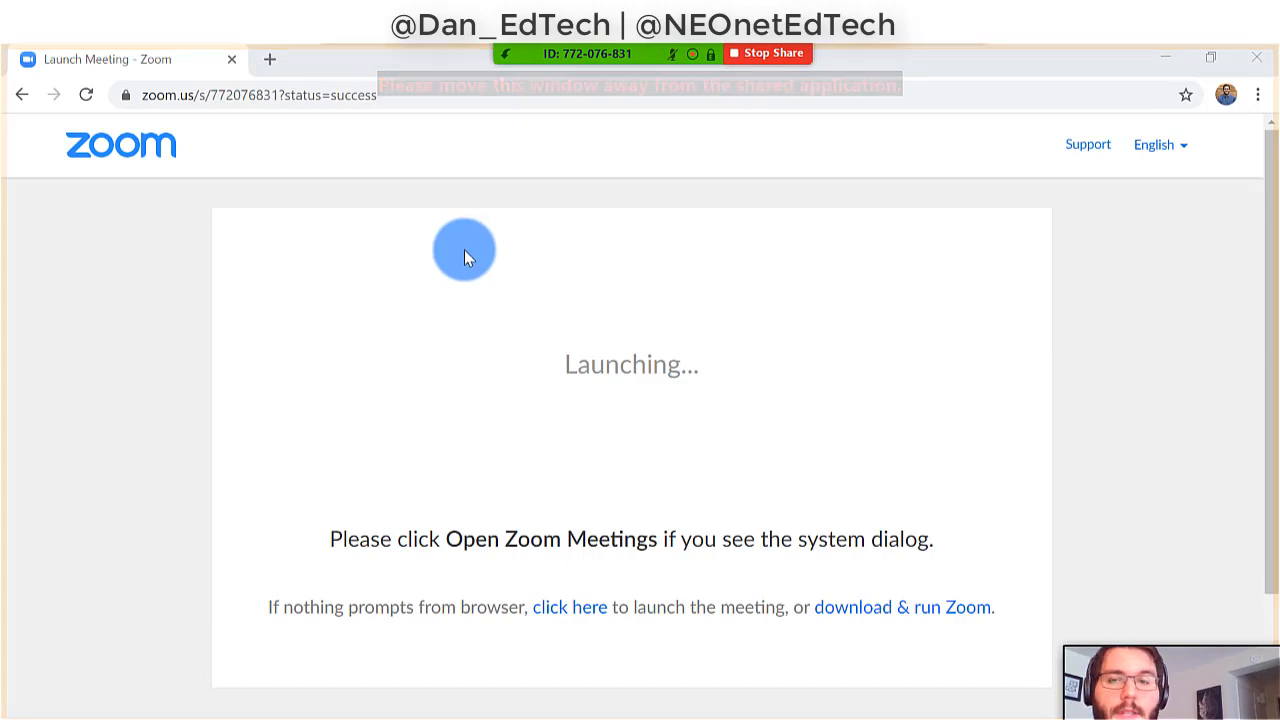
Create a new Google Slides presentation at slides.new in a new tab of the shared Chrome window
left_click(269, 59)
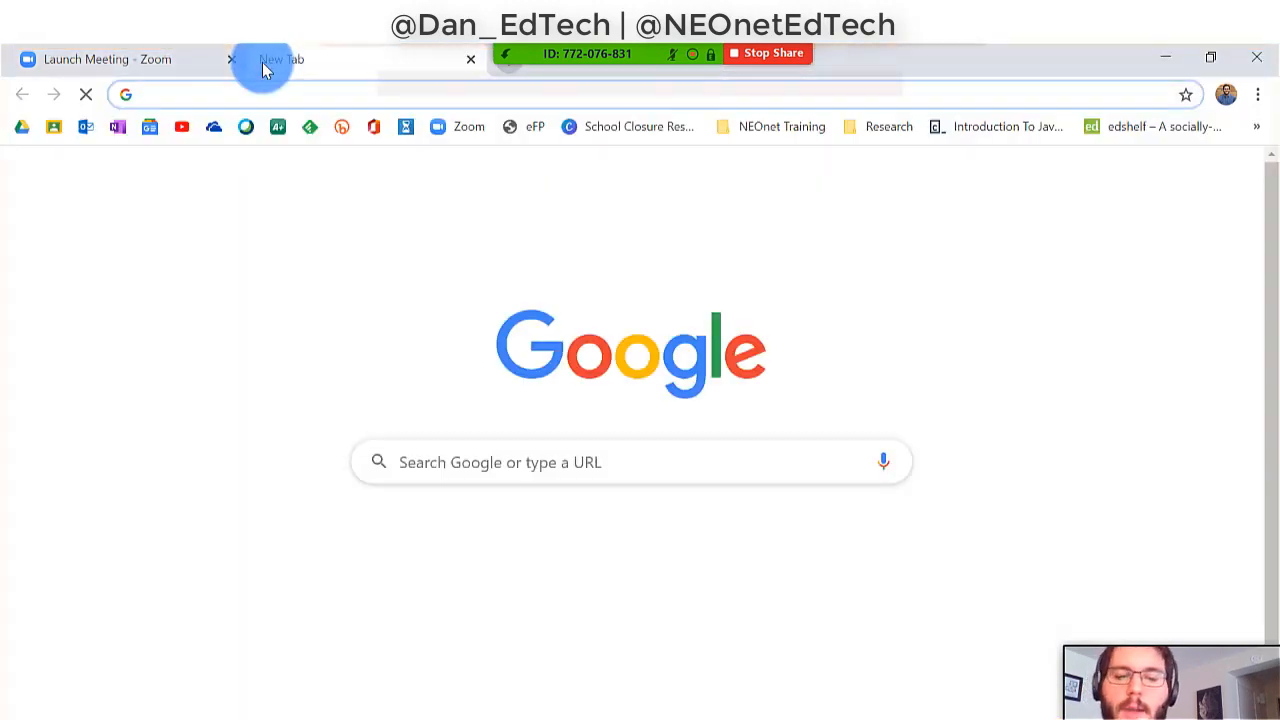
type("slid")
key("Return")
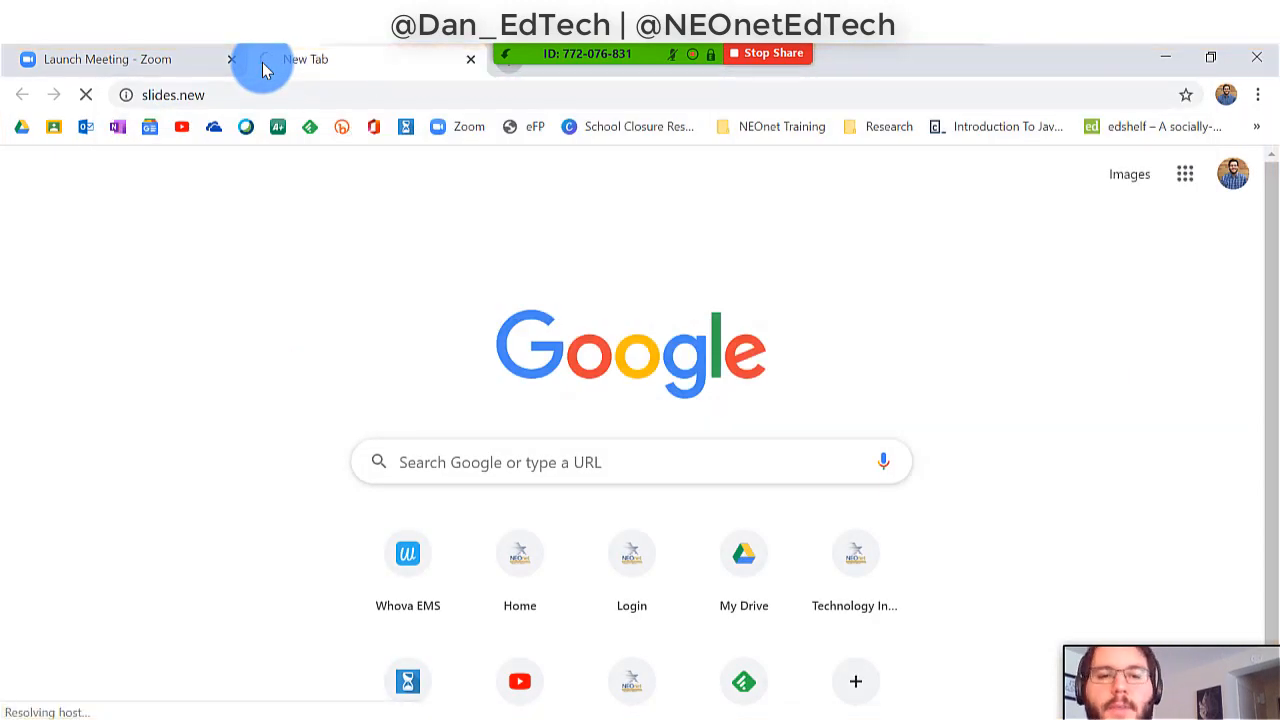